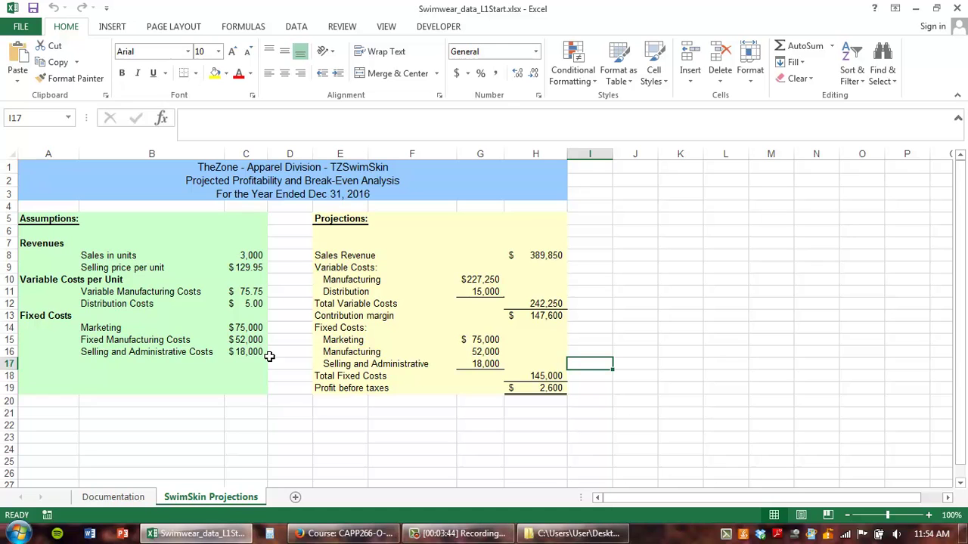
Review the revenue, variable cost and fixed cost assumptions in cells C8 through C16
{"action": "left_click", "coordinate": [593, 416]}
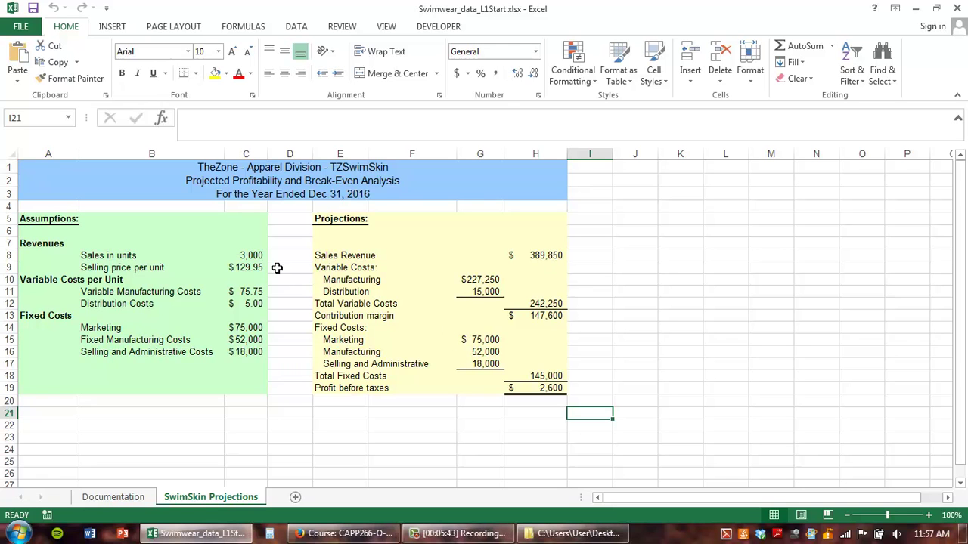
{"action": "left_click", "coordinate": [255, 256]}
{"action": "key", "text": "Down"}
{"action": "key", "text": "Down"}
{"action": "key", "text": "Down"}
{"action": "key", "text": "Down"}
{"action": "key", "text": "Down"}
{"action": "key", "text": "Down"}
{"action": "key", "text": "Down"}
{"action": "key", "text": "Down"}
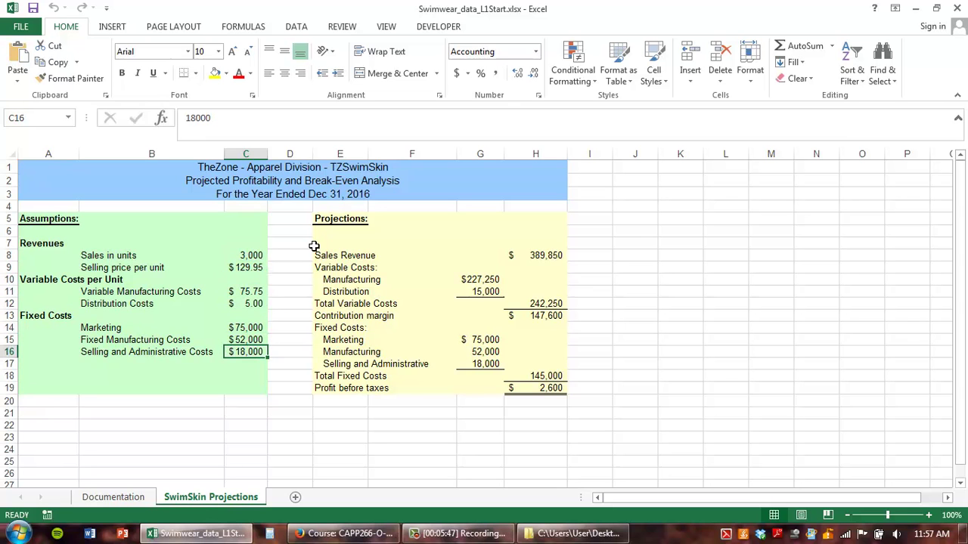
Inspect the formulas and cell references behind sales revenue, variable manufacturing cost and distribution cost in the projections
{"action": "left_click", "coordinate": [549, 257]}
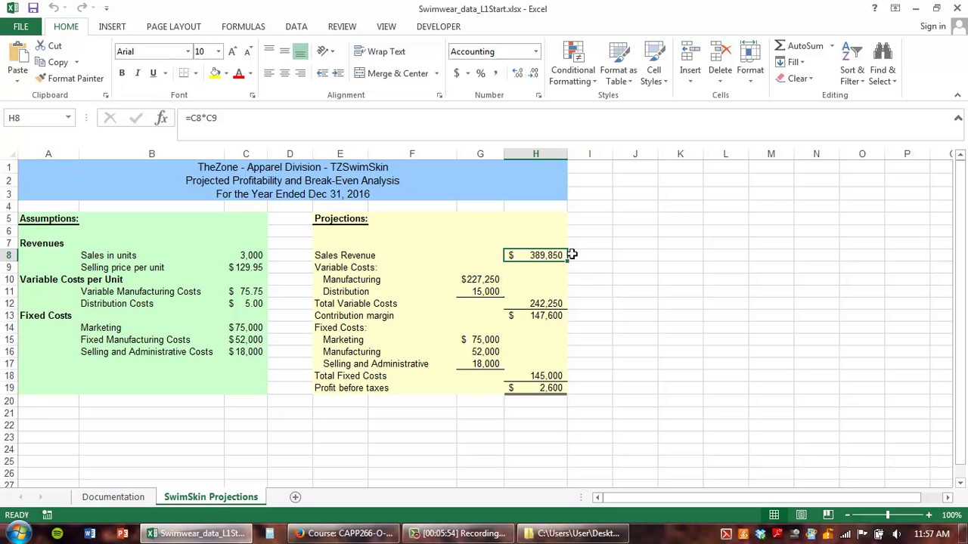
{"action": "double_click", "coordinate": [534, 254]}
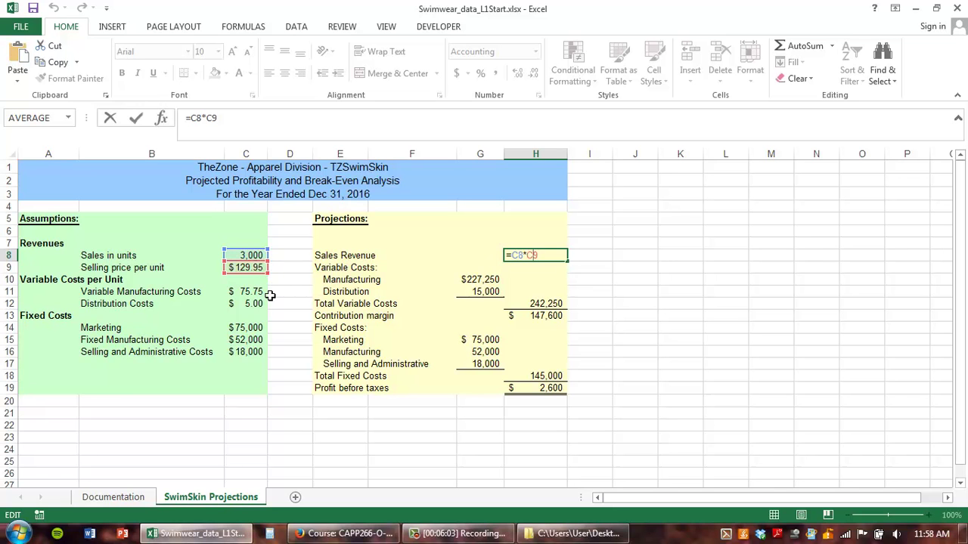
{"action": "key", "text": "Return"}
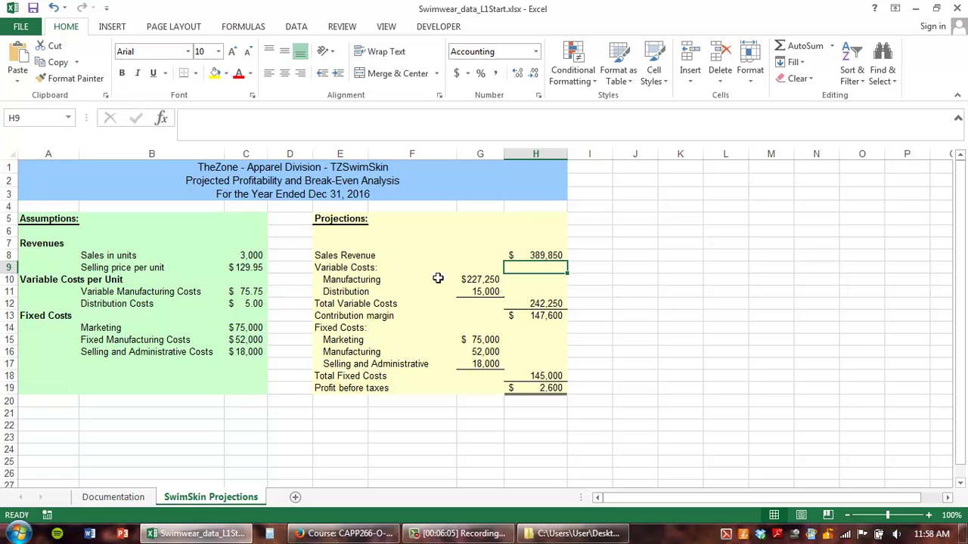
{"action": "double_click", "coordinate": [477, 279]}
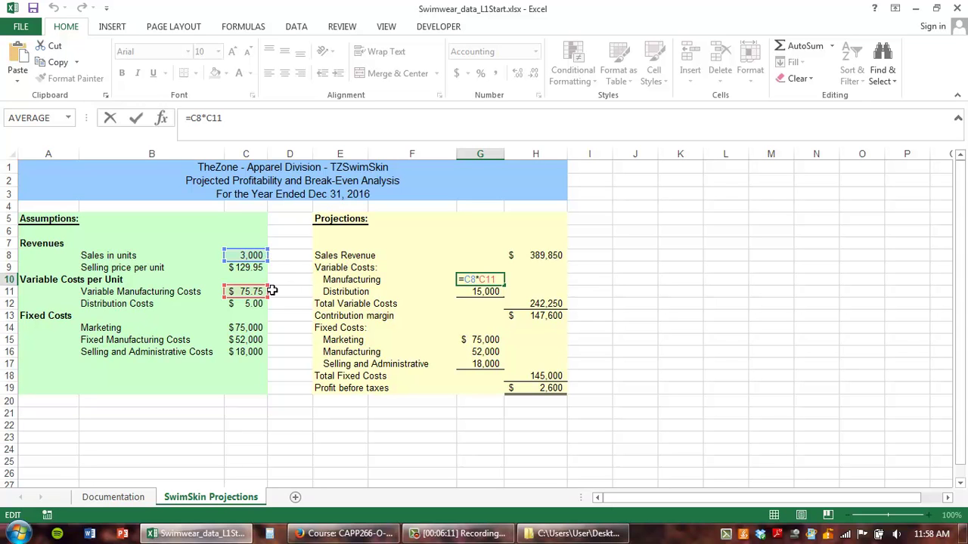
{"action": "key", "text": "Return"}
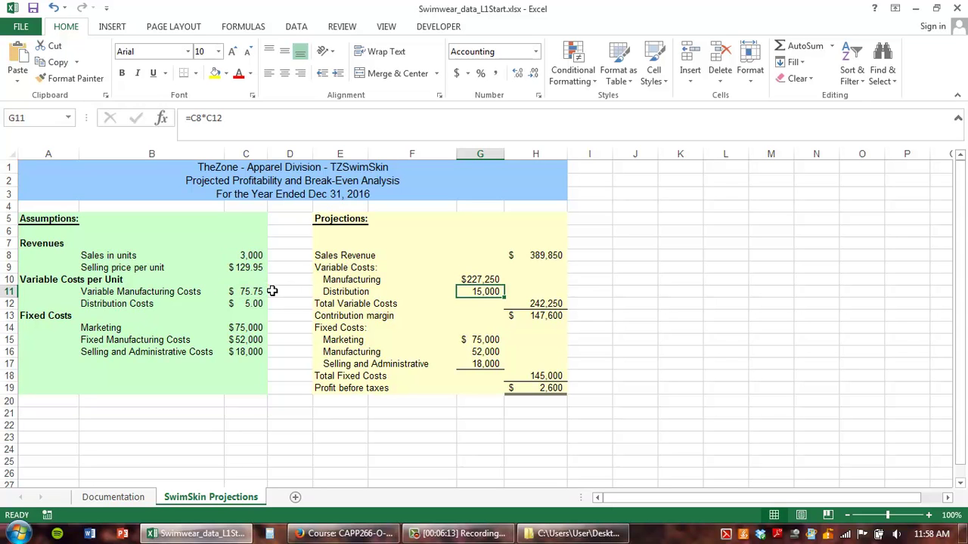
{"action": "double_click", "coordinate": [484, 291]}
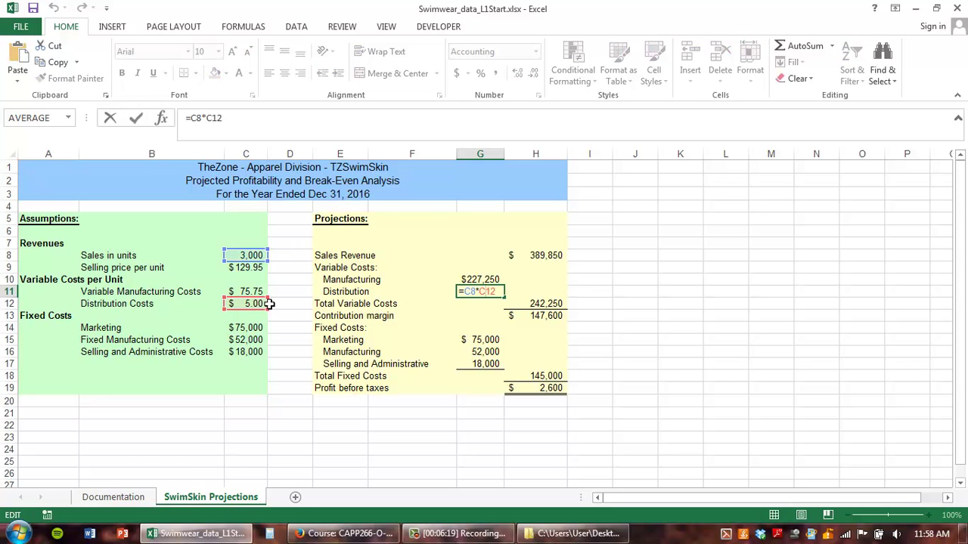
{"action": "key", "text": "Return"}
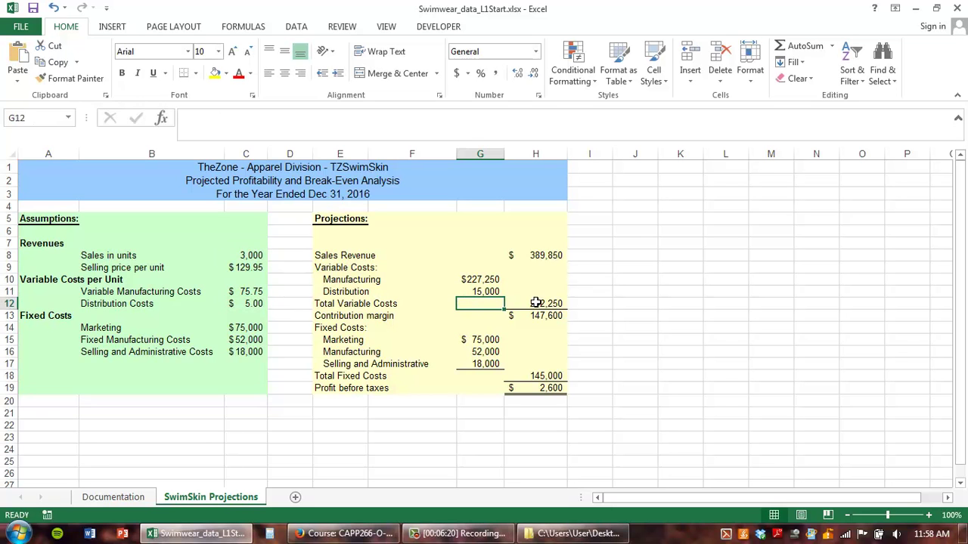
Check the formulas for total variable costs, contribution margin, total fixed costs and profit before taxes
{"action": "left_click", "coordinate": [540, 303]}
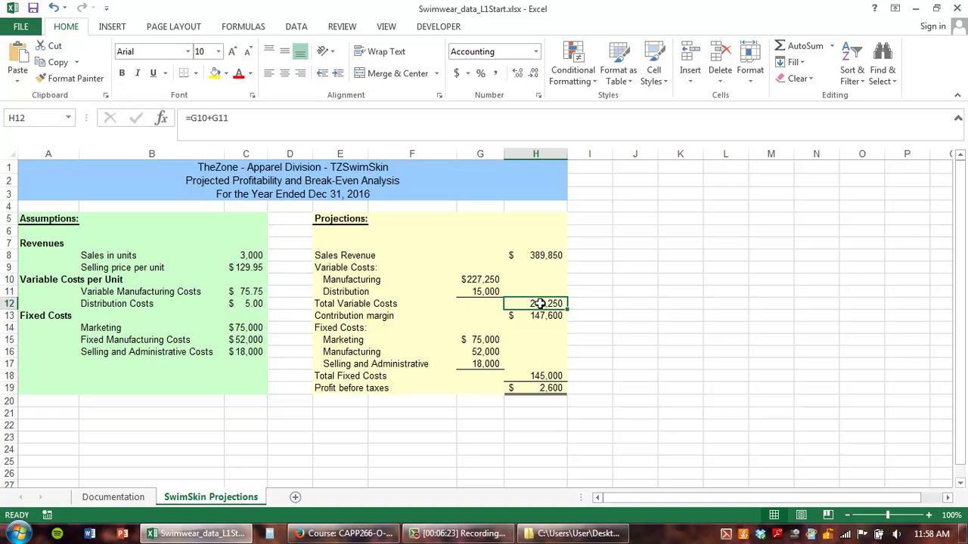
{"action": "left_click", "coordinate": [548, 317]}
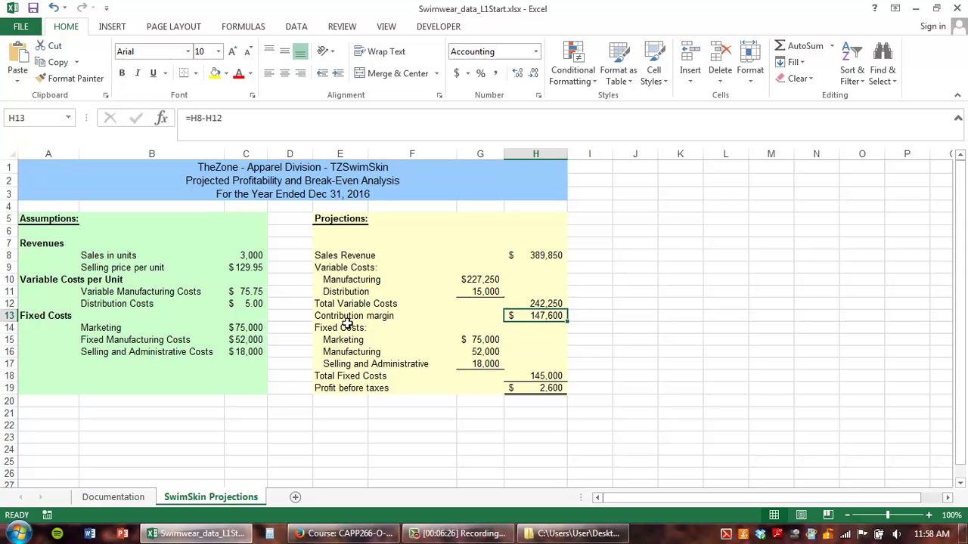
{"action": "left_click", "coordinate": [509, 316]}
{"action": "left_click", "coordinate": [320, 315]}
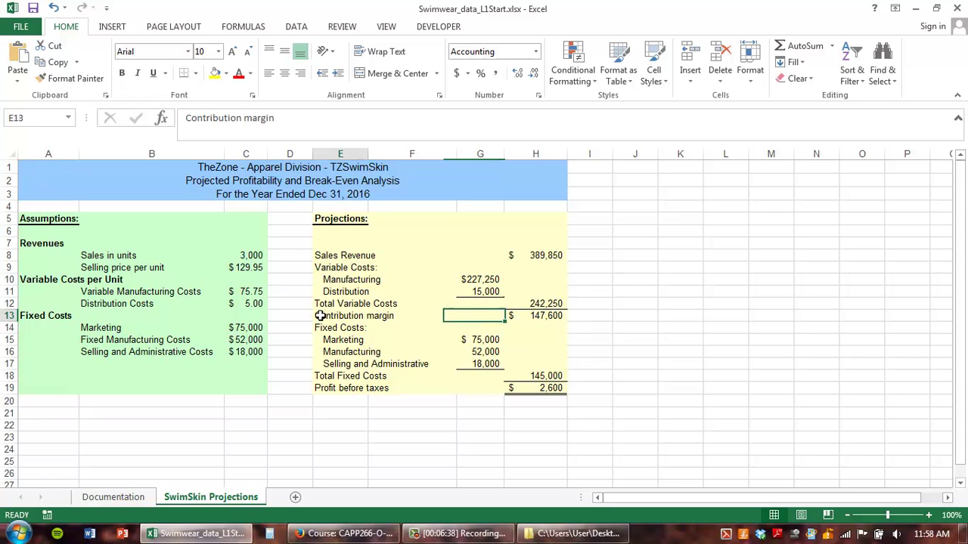
{"action": "left_click", "coordinate": [425, 320]}
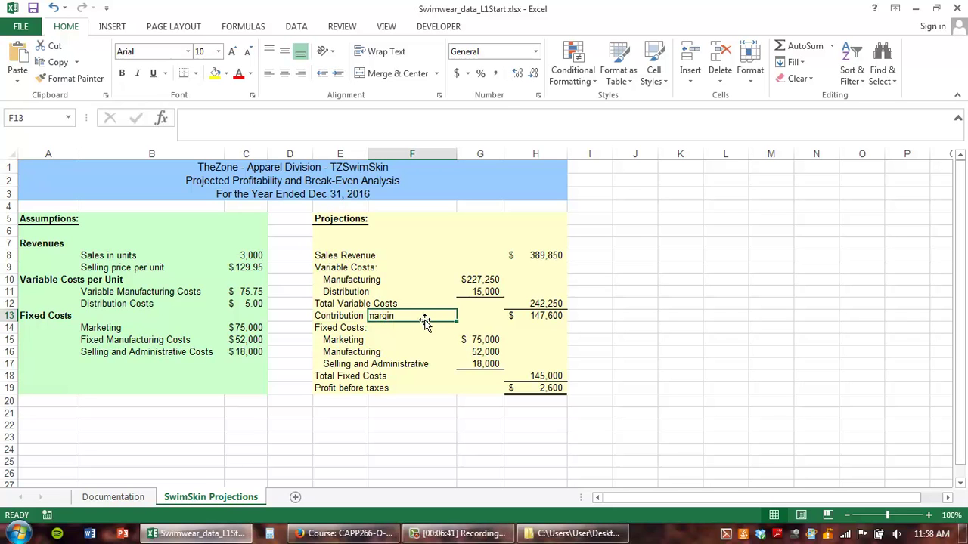
{"action": "left_click", "coordinate": [536, 324]}
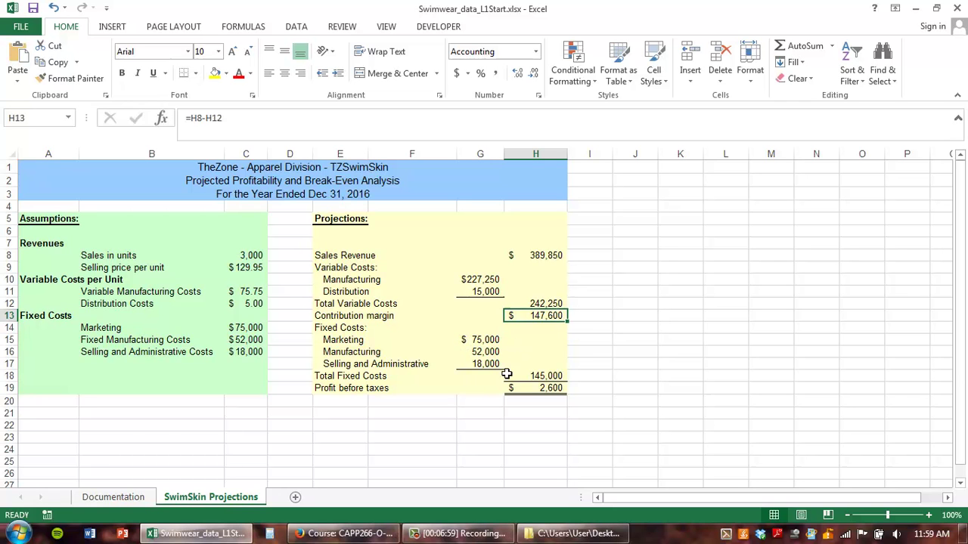
{"action": "left_click", "coordinate": [532, 375]}
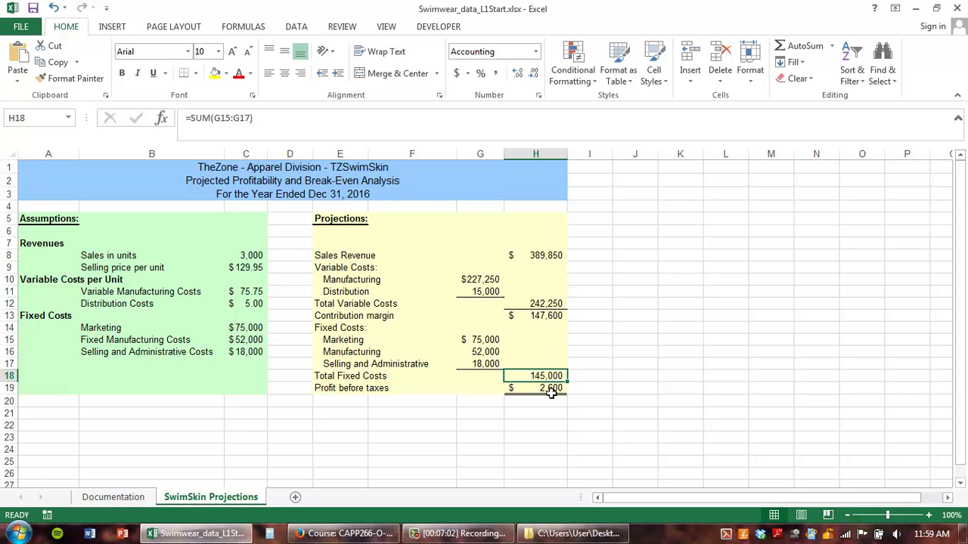
{"action": "left_click", "coordinate": [549, 389]}
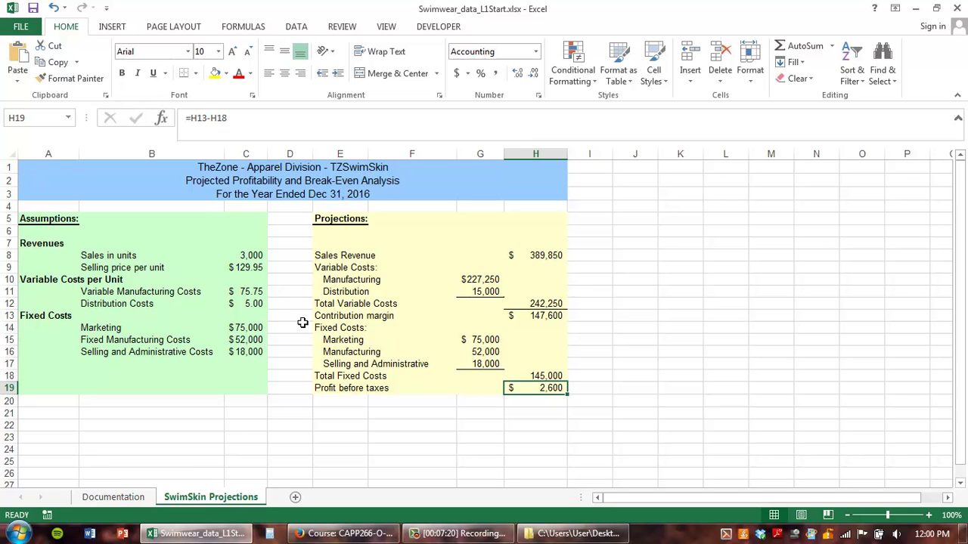
Set the sales in units assumption in C8 to 1500 and check the profit before taxes
{"action": "left_click", "coordinate": [253, 254]}
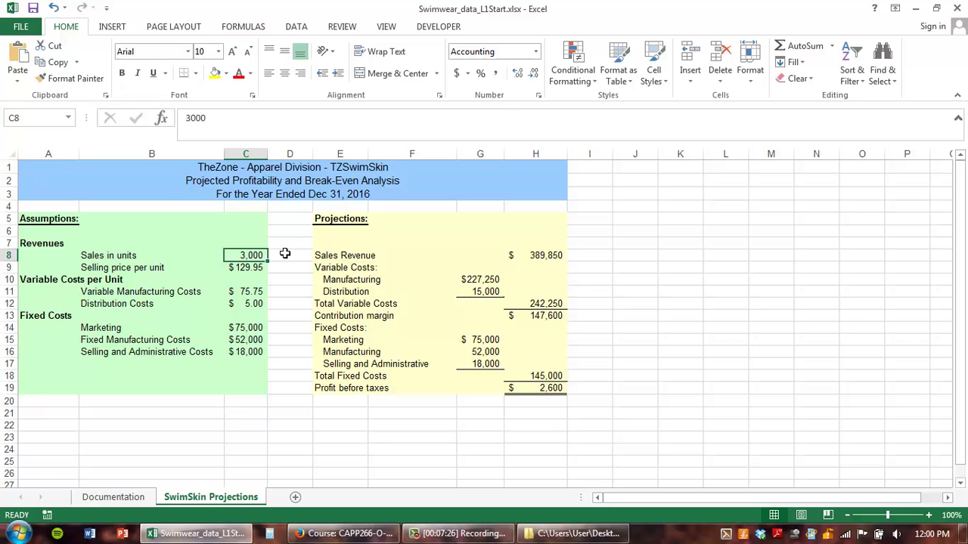
{"action": "type", "text": "1500"}
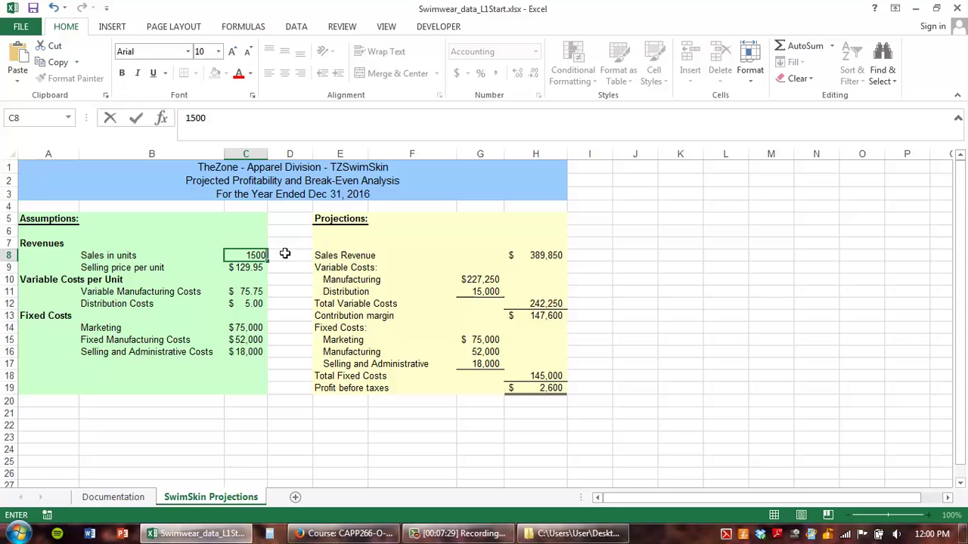
{"action": "key", "text": "Return"}
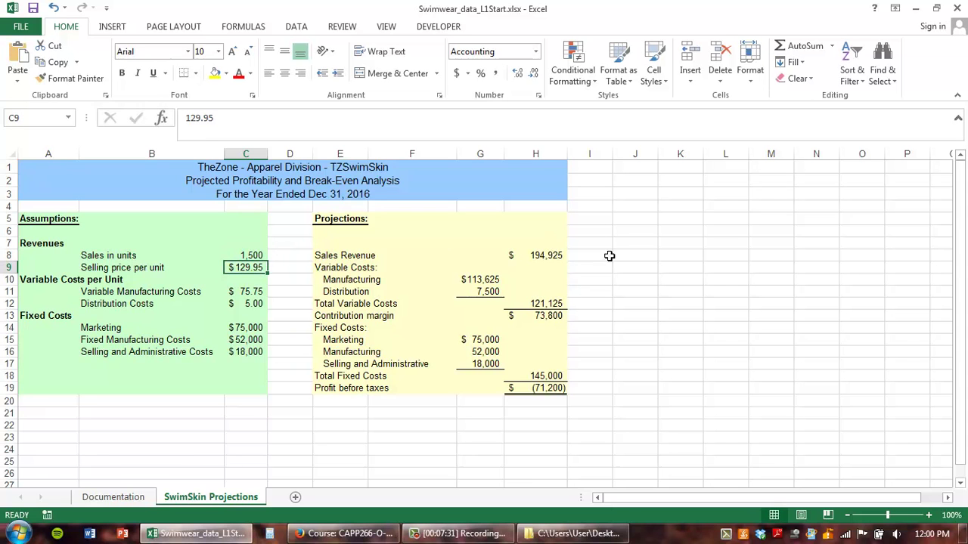
{"action": "left_click", "coordinate": [543, 388]}
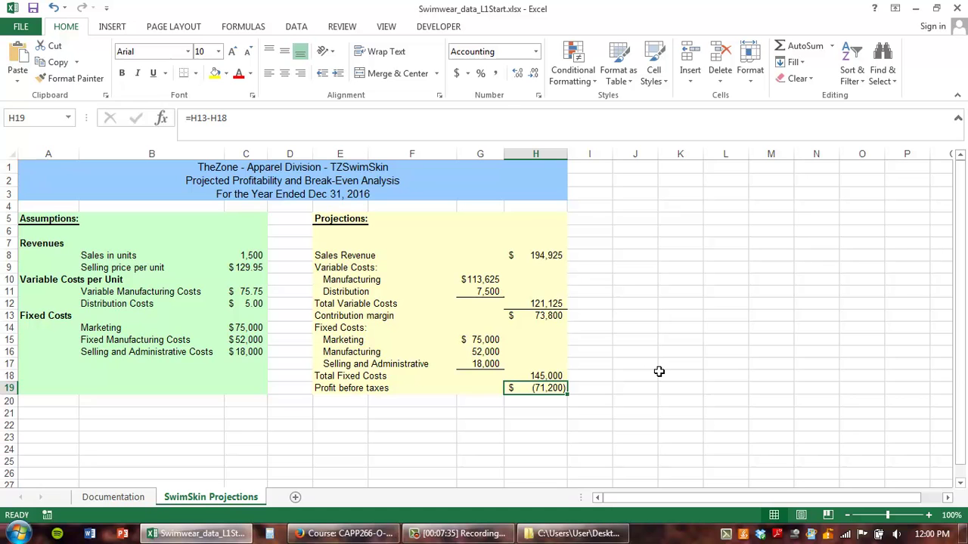
{"action": "key", "text": "F9"}
{"action": "key", "text": "F9"}
{"action": "left_click", "coordinate": [250, 255]}
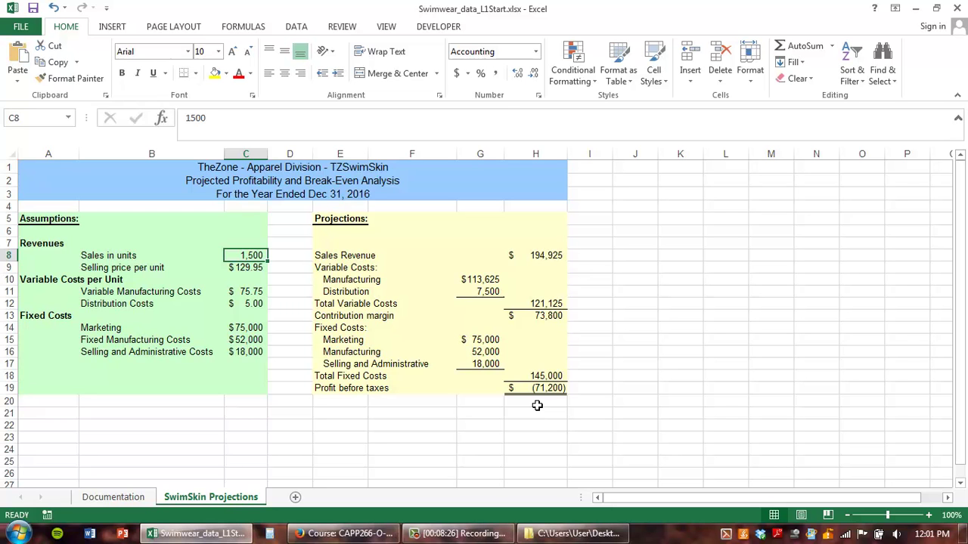
{"action": "key", "text": "F9"}
{"action": "key", "text": "F9"}
Start a column of unit sales values with 500 in J7 and 100 in J8
{"action": "left_click", "coordinate": [629, 230]}
{"action": "key", "text": "F9"}
{"action": "key", "text": "F9"}
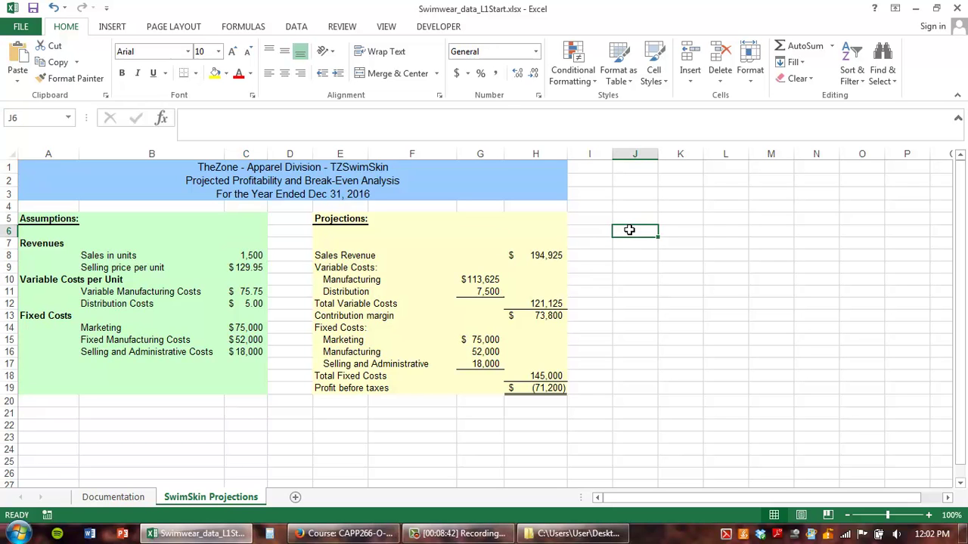
{"action": "key", "text": "Down"}
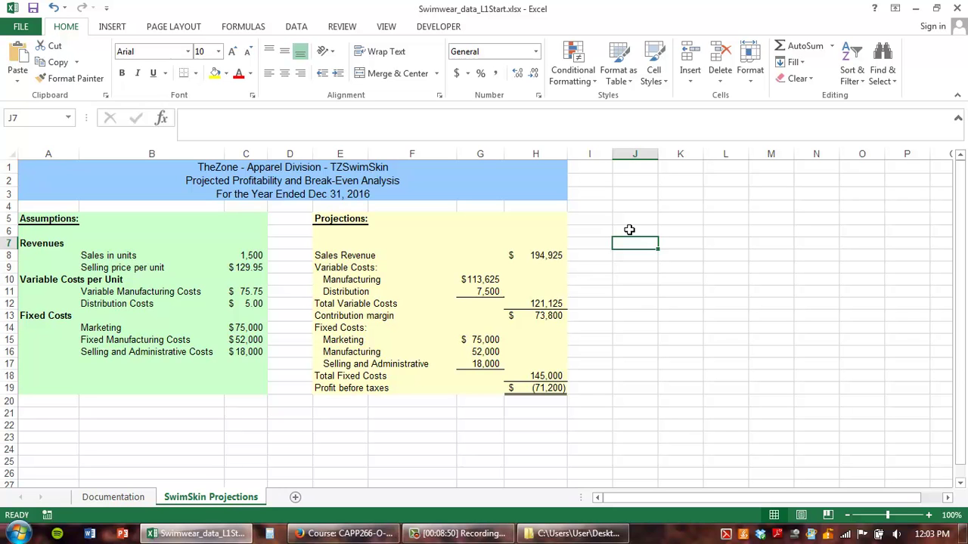
{"action": "type", "text": "500"}
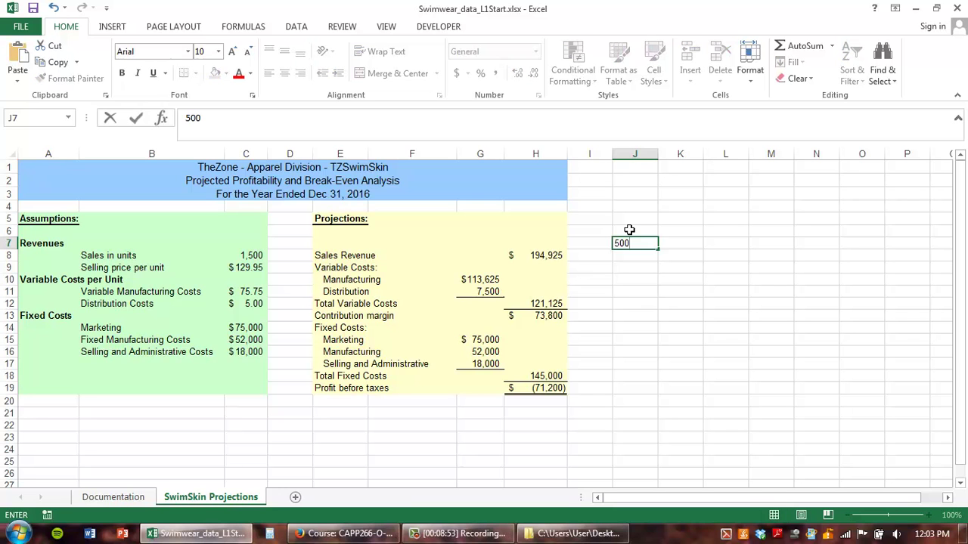
{"action": "key", "text": "Return"}
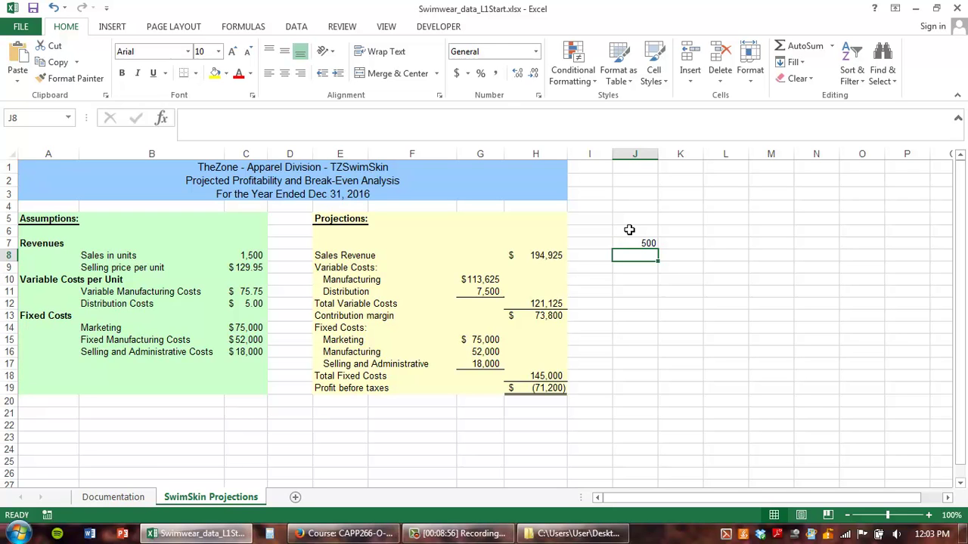
{"action": "type", "text": "100"}
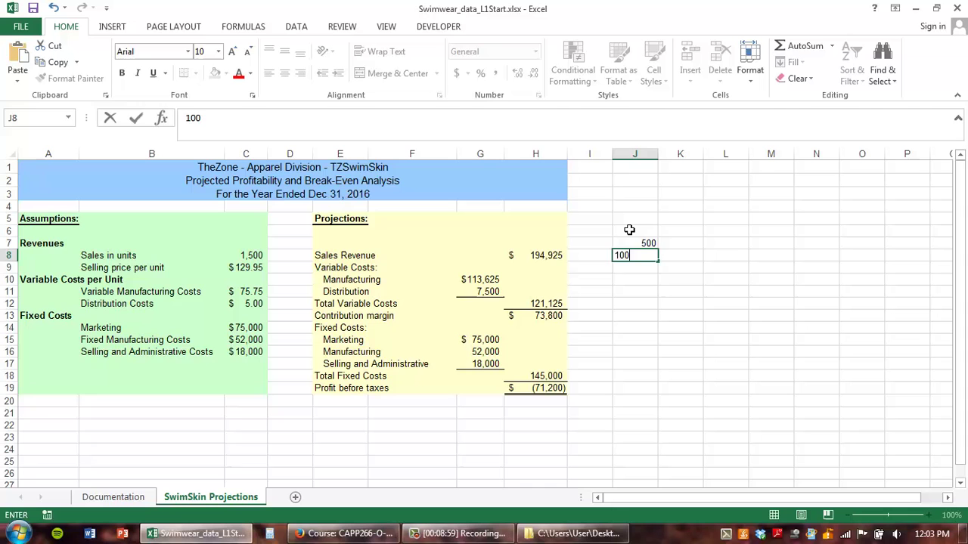
{"action": "key", "text": "Return"}
Correct the second unit sales value in J8 to 1000 and enter 1500 in J9
{"action": "type", "text": "11"}
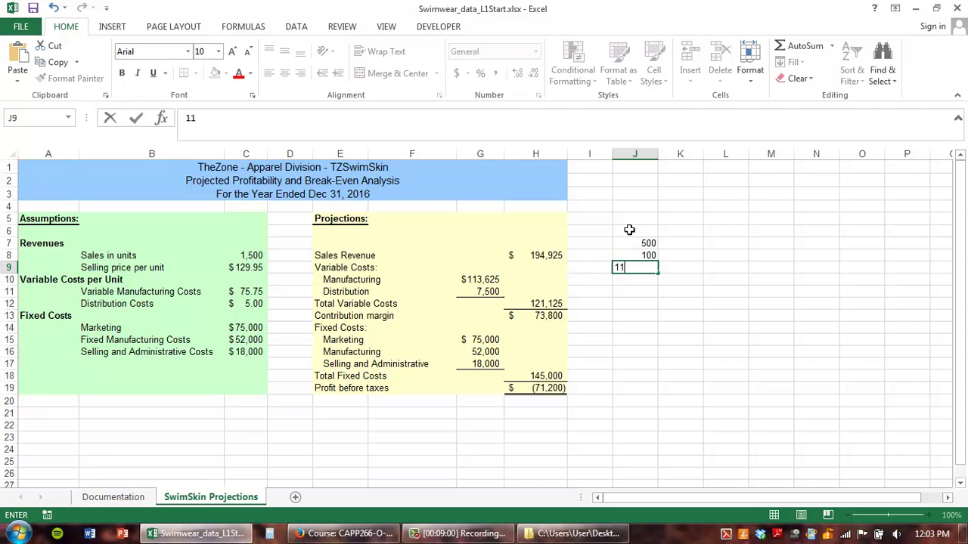
{"action": "key", "text": "BackSpace"}
{"action": "key", "text": "BackSpace"}
{"action": "key", "text": "Up"}
{"action": "key", "text": "F2"}
{"action": "type", "text": "0"}
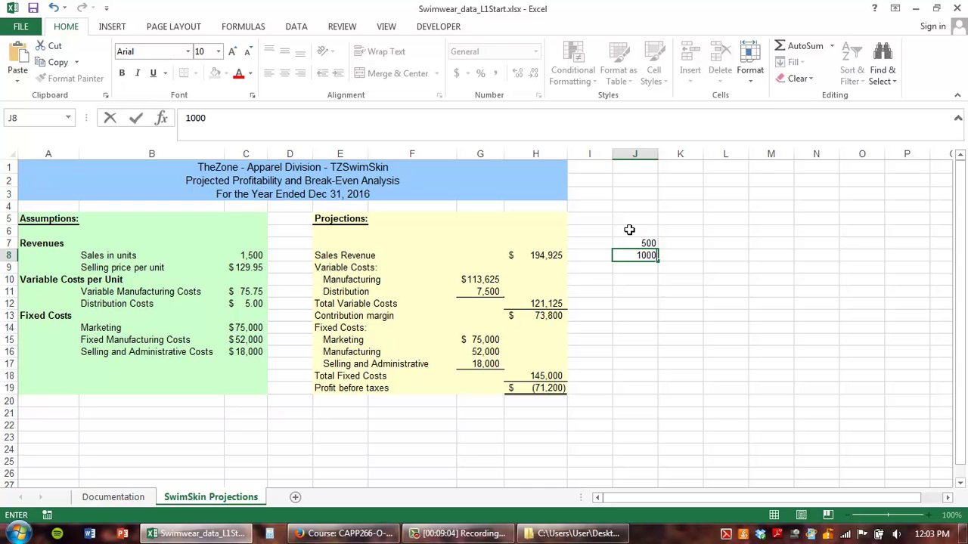
{"action": "key", "text": "Return"}
{"action": "type", "text": "1500"}
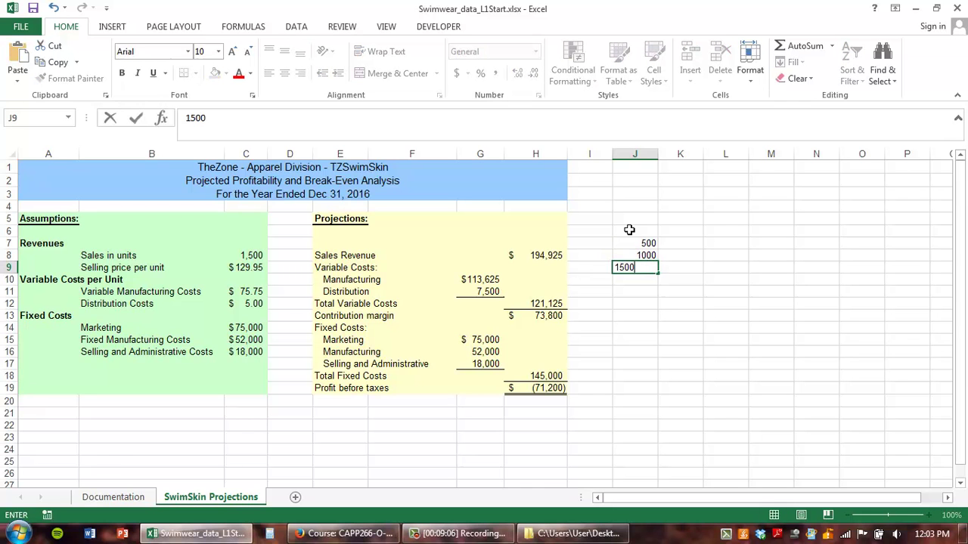
{"action": "key", "text": "Return"}
Extend the unit sales series in J7:J9 down to J16 in increments of 500, ending at 5000
{"action": "left_click", "coordinate": [637, 242]}
{"action": "double_click", "coordinate": [638, 243]}
{"action": "left_click", "coordinate": [632, 316]}
{"action": "left_click_drag", "start_coordinate": [633, 243], "coordinate": [663, 357]}
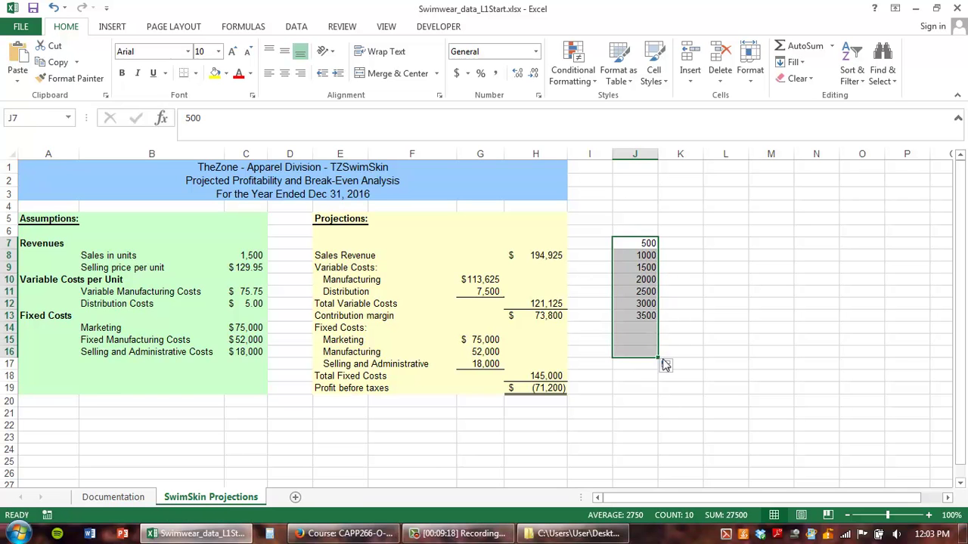
{"action": "left_click", "coordinate": [669, 228]}
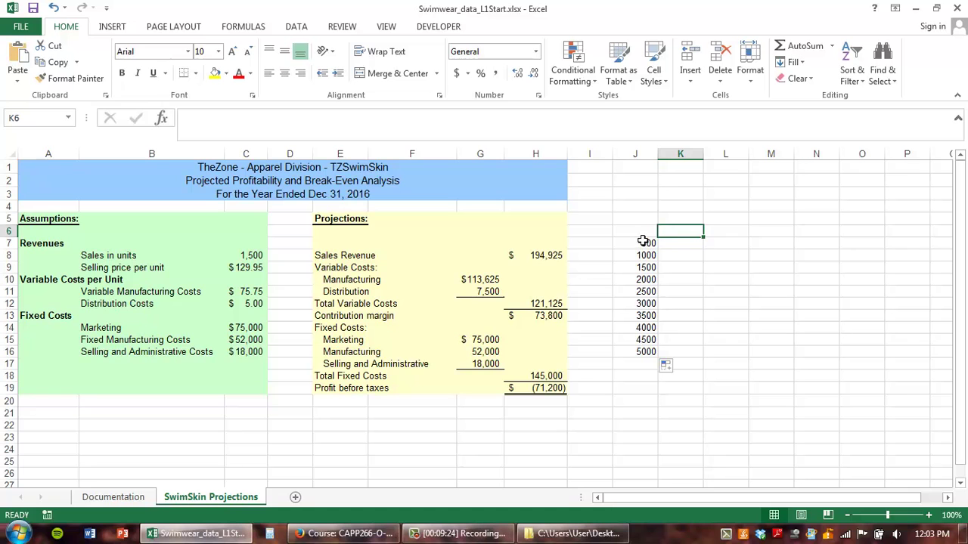
Set the sales in units assumption in C8 to 3000, matching the value in J12
{"action": "left_click", "coordinate": [645, 303]}
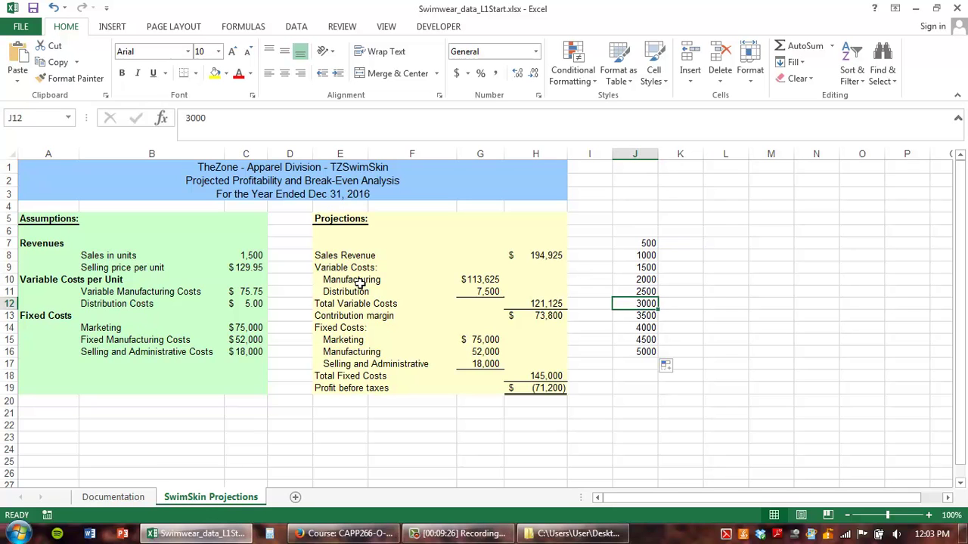
{"action": "left_click", "coordinate": [249, 254]}
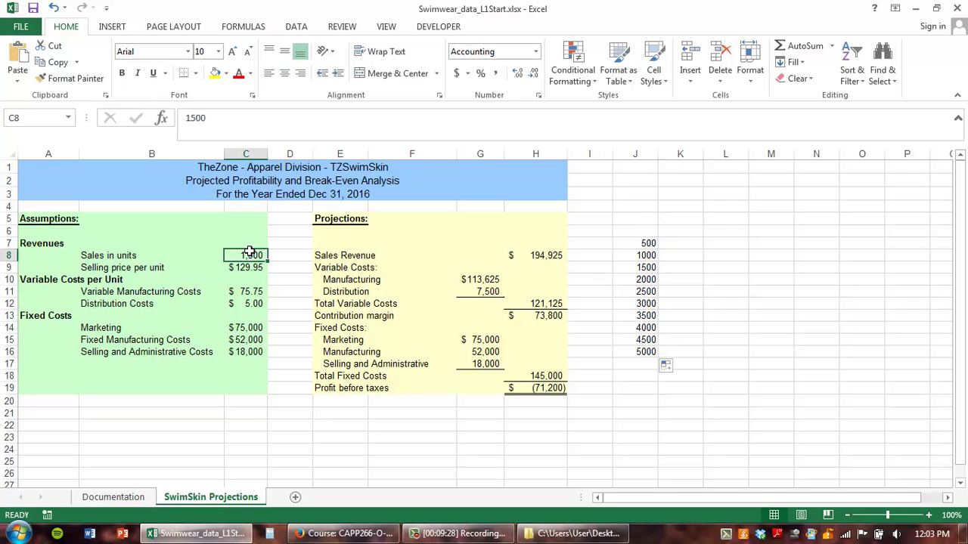
{"action": "type", "text": "3000"}
{"action": "key", "text": "Return"}
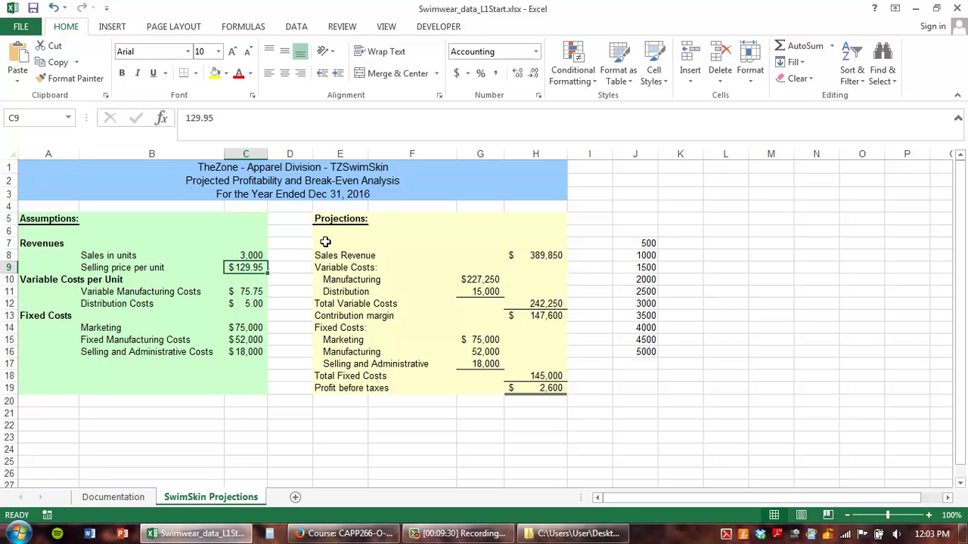
{"action": "left_click", "coordinate": [648, 304]}
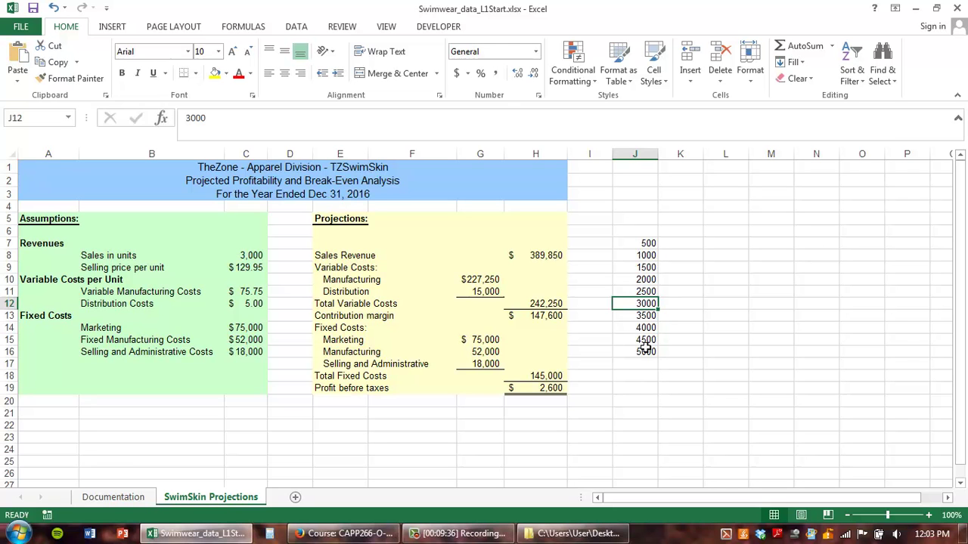
Link K6, above the unit sales results area, to the sales revenue projection with the formula =H8
{"action": "left_click", "coordinate": [678, 229]}
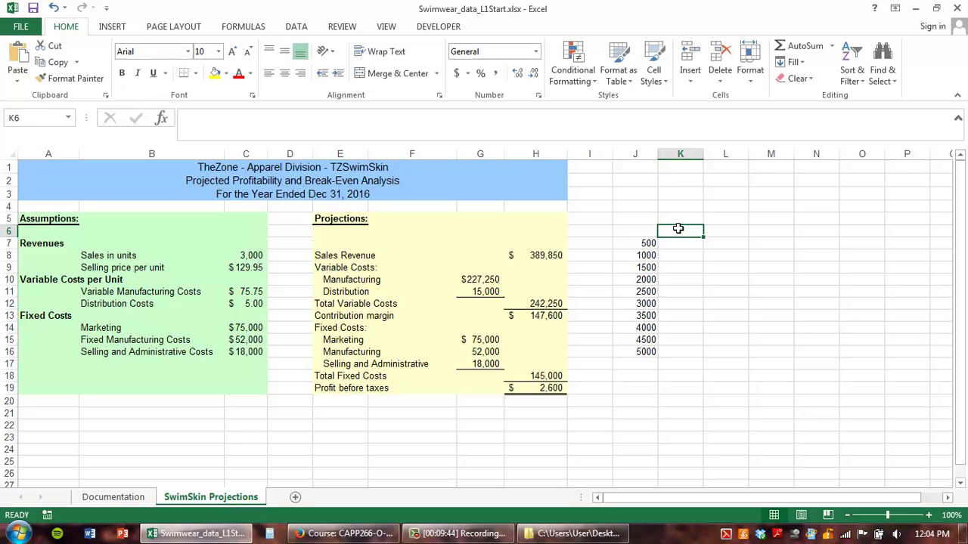
{"action": "type", "text": "="}
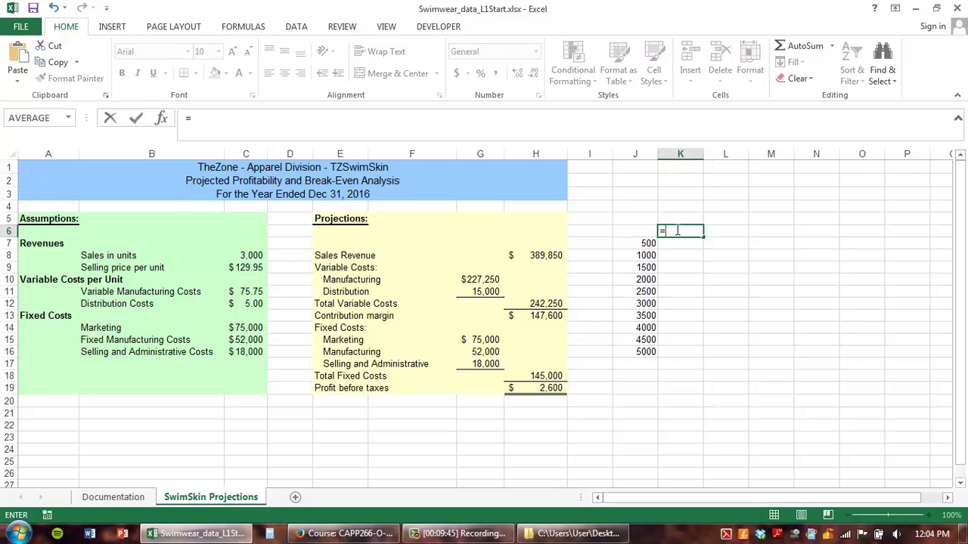
{"action": "left_click", "coordinate": [554, 256]}
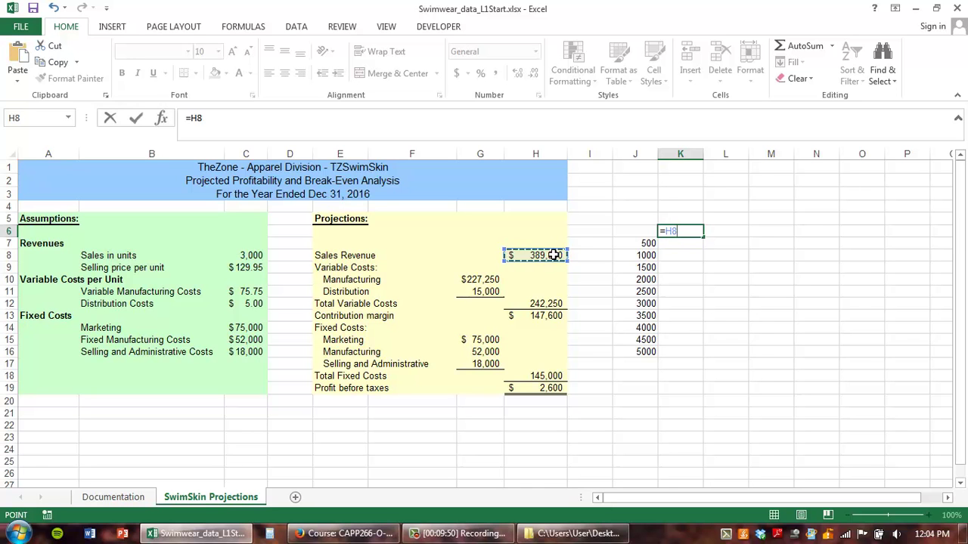
{"action": "key", "text": "Return"}
Link L6 to the contribution margin projection with the formula =H13
{"action": "left_click", "coordinate": [722, 232]}
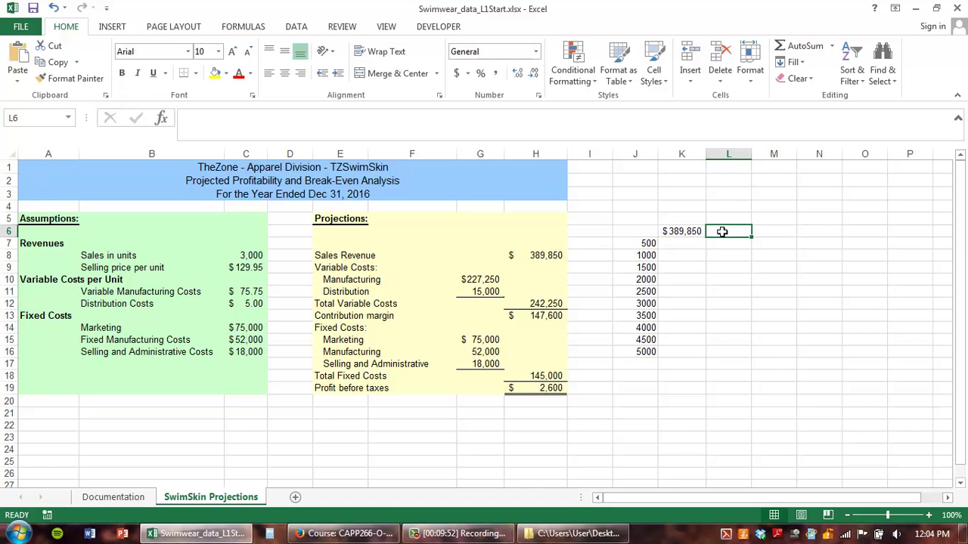
{"action": "type", "text": "="}
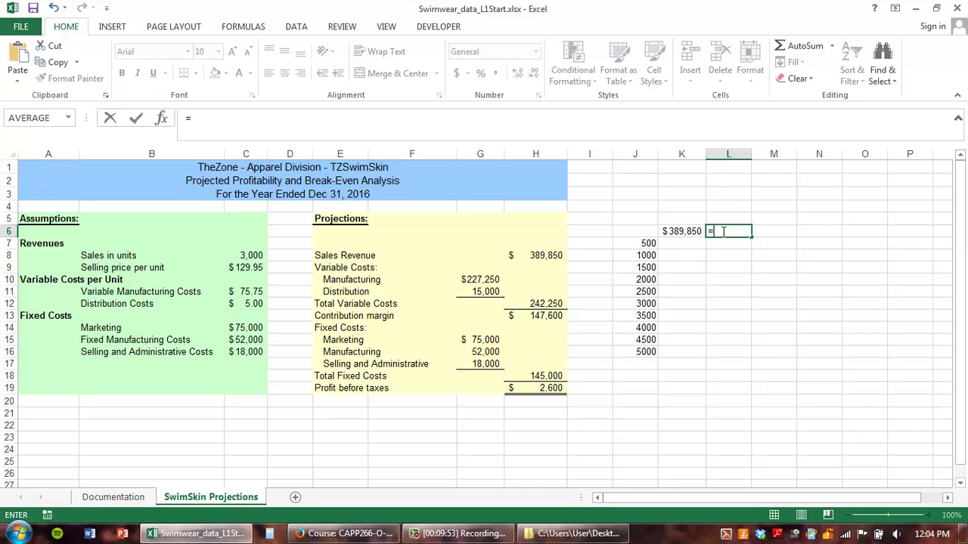
{"action": "left_click", "coordinate": [538, 317]}
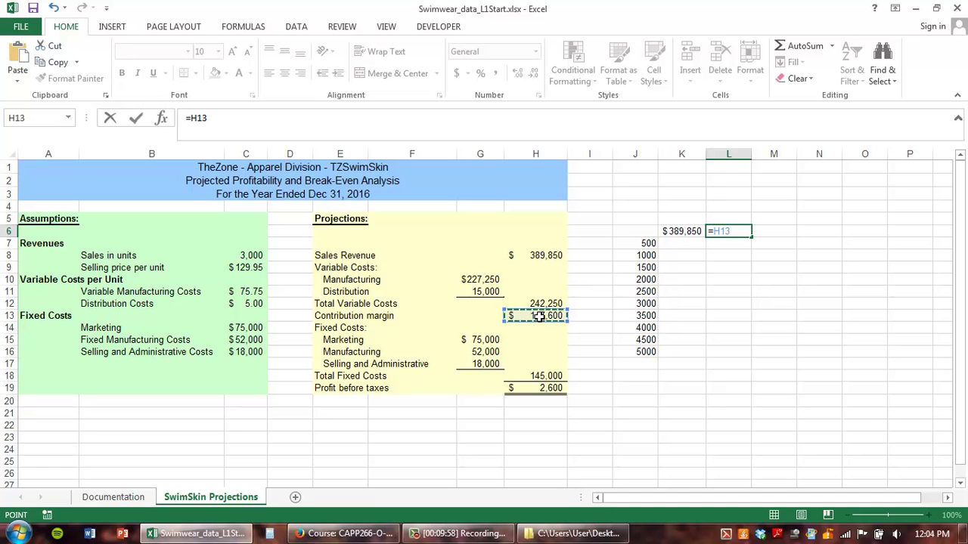
{"action": "key", "text": "Return"}
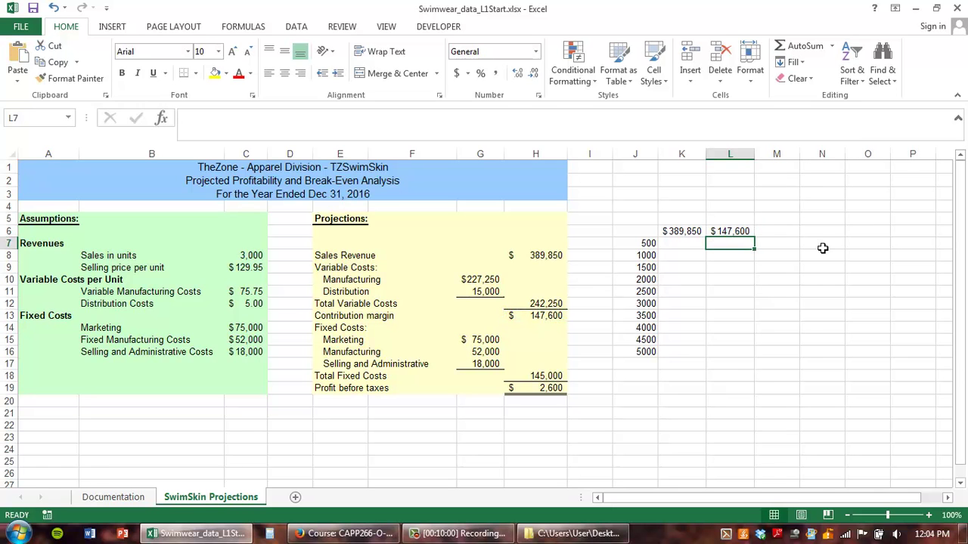
Link M6 to the profit before taxes projection with the formula =H19
{"action": "left_click", "coordinate": [775, 231]}
{"action": "type", "text": "="}
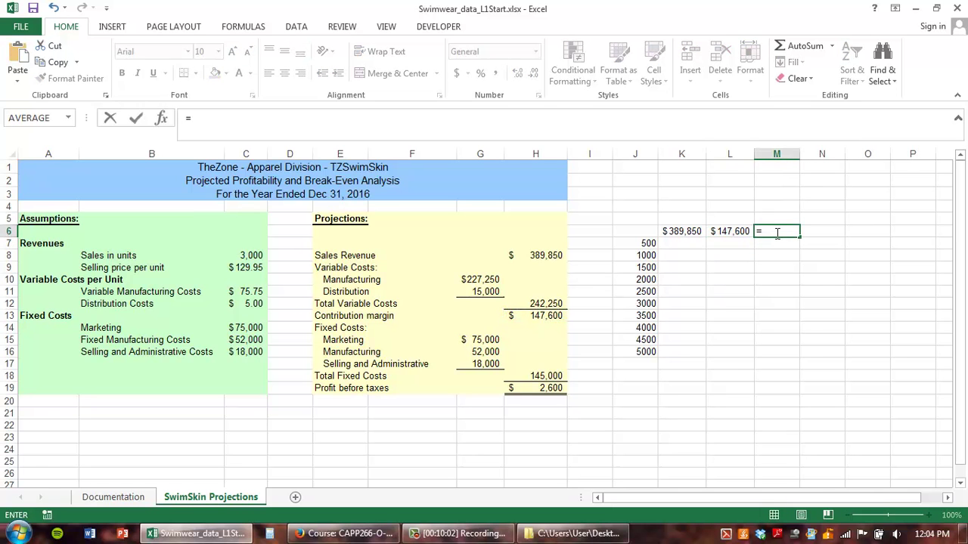
{"action": "left_click", "coordinate": [531, 389]}
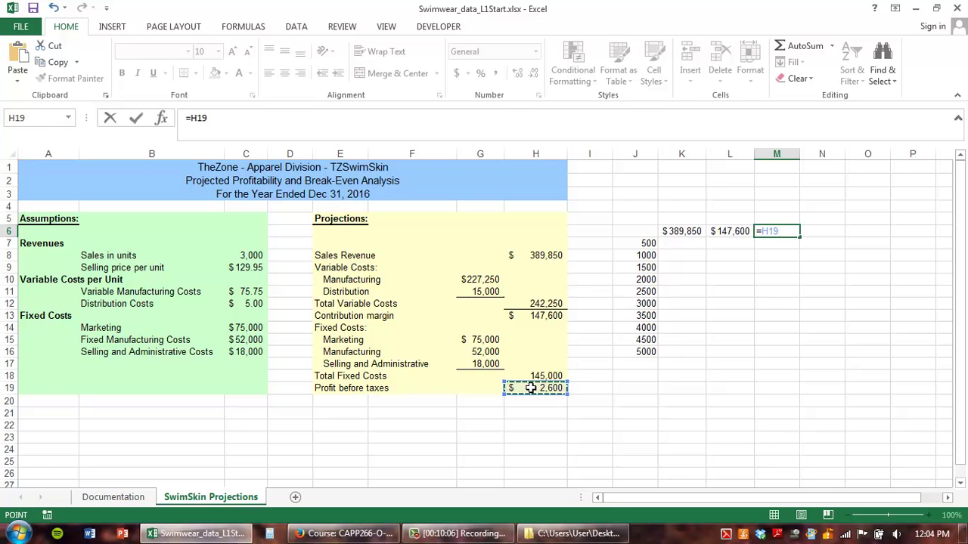
{"action": "key", "text": "Return"}
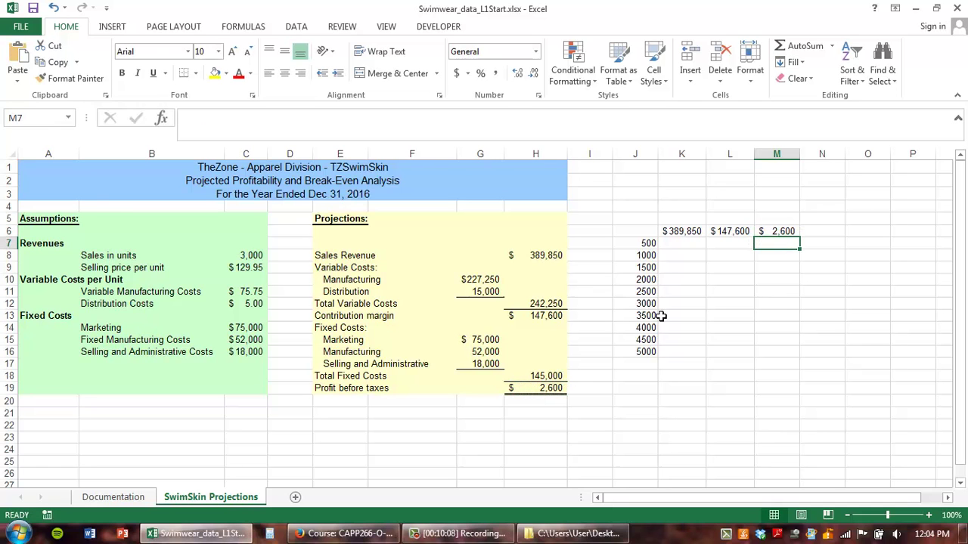
Check the formulas in K6 and L6 against the projection cells they reference
{"action": "left_click", "coordinate": [683, 227]}
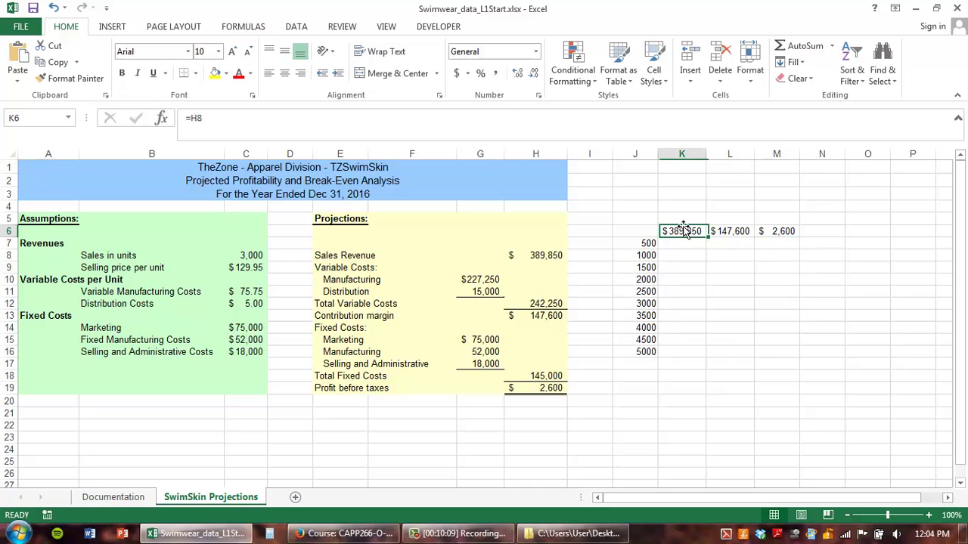
{"action": "left_click", "coordinate": [218, 121]}
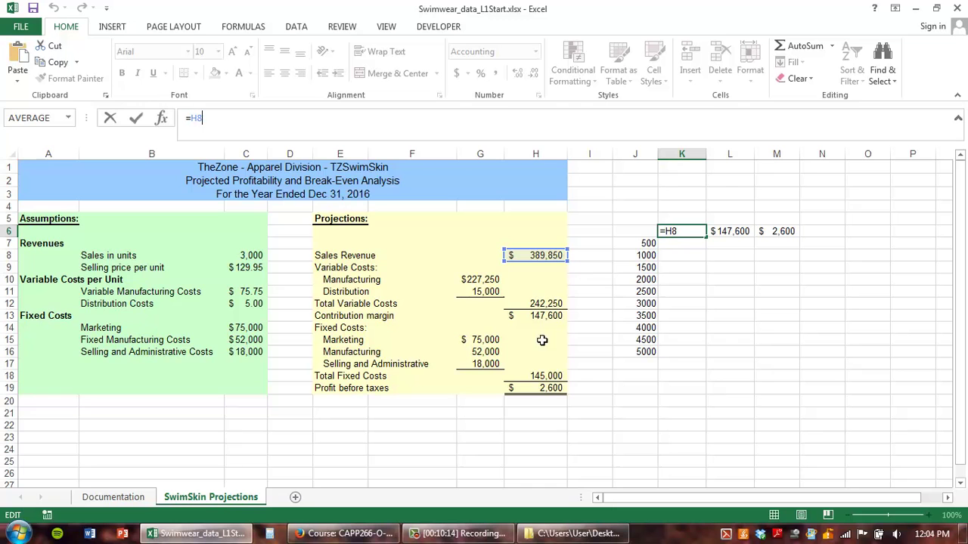
{"action": "key", "text": "Return"}
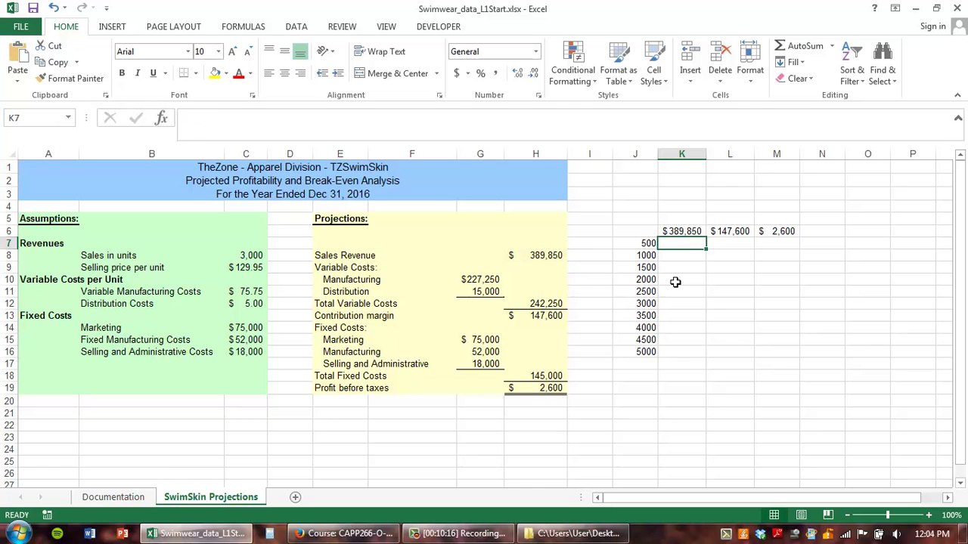
{"action": "left_click", "coordinate": [676, 230]}
{"action": "left_click", "coordinate": [726, 231]}
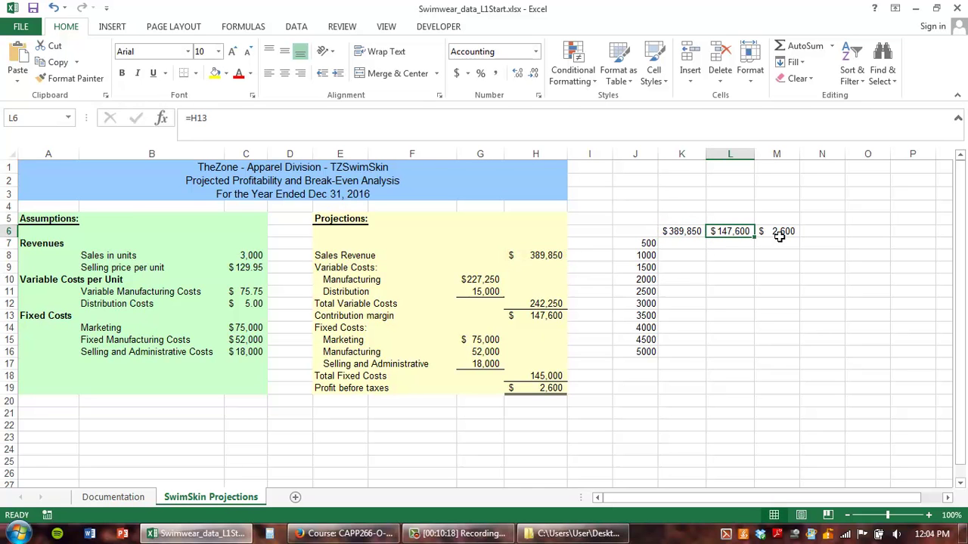
{"action": "left_click", "coordinate": [749, 265]}
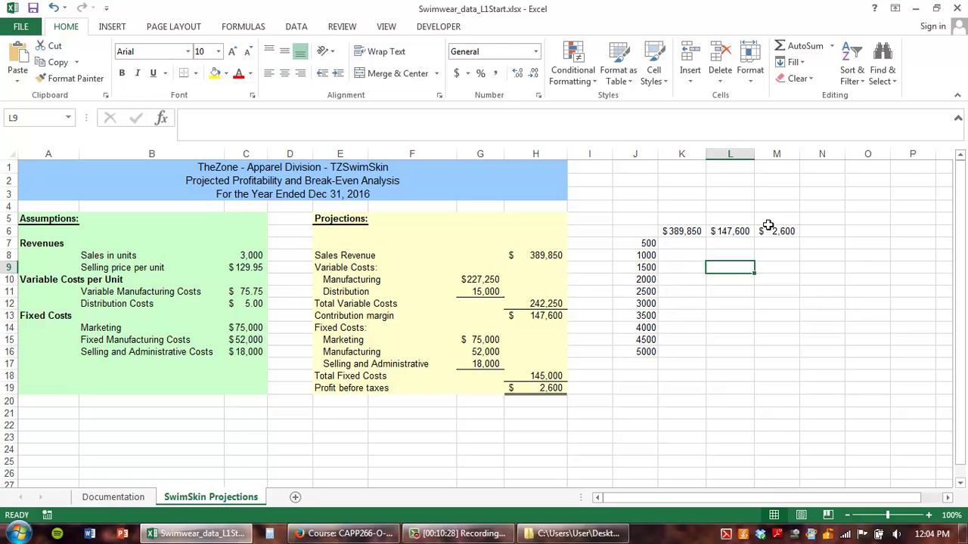
Replace the number format of K6 with the custom format "Sales Revenue" so the cell shows that label
{"action": "left_click", "coordinate": [683, 232]}
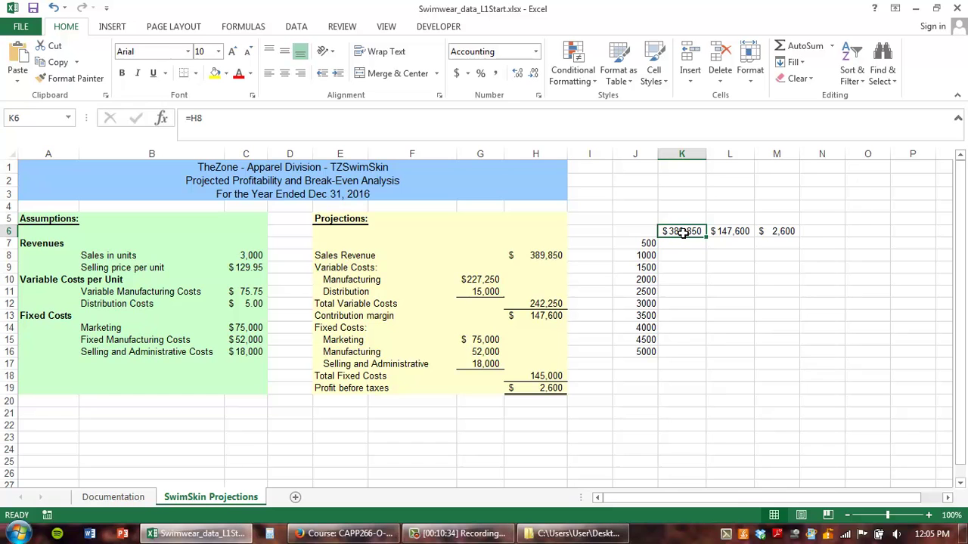
{"action": "right_click", "coordinate": [682, 232]}
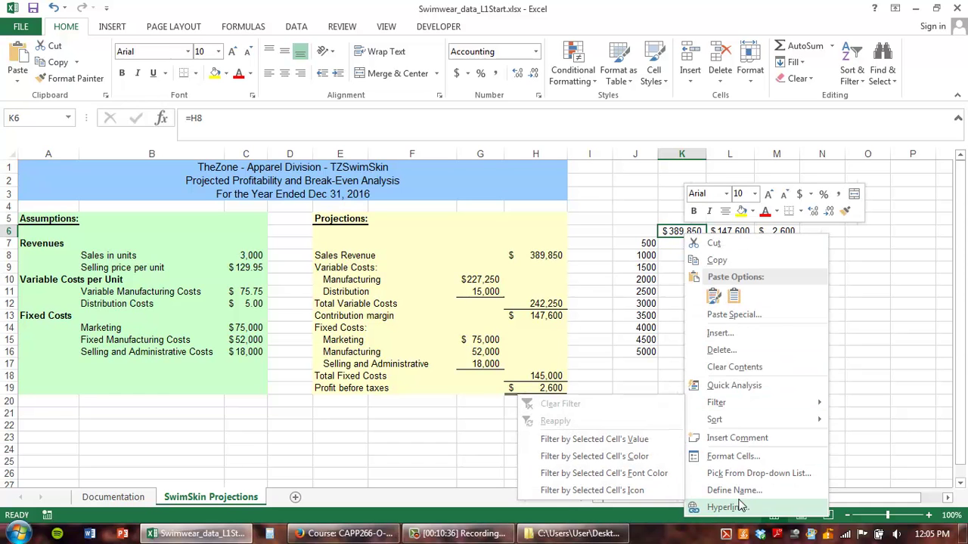
{"action": "left_click", "coordinate": [727, 457]}
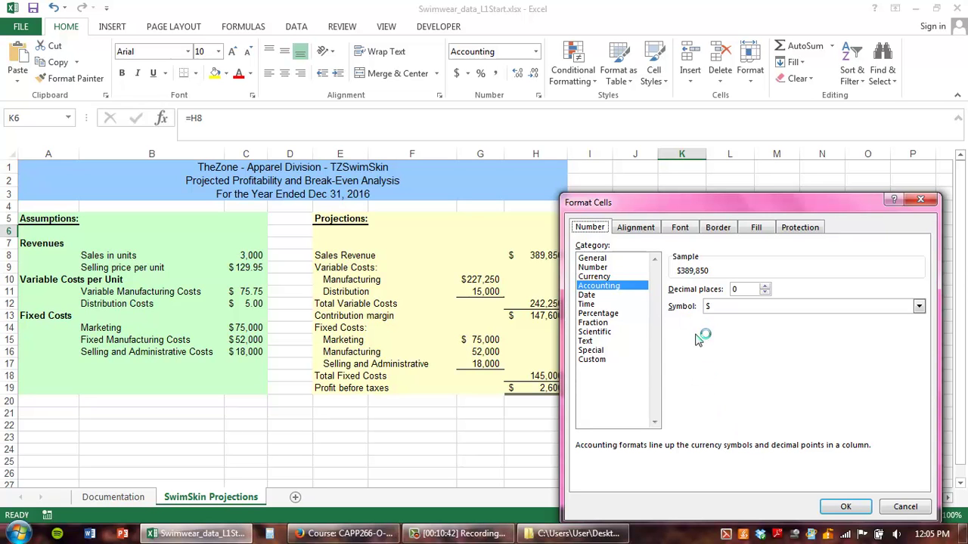
{"action": "left_click", "coordinate": [597, 360]}
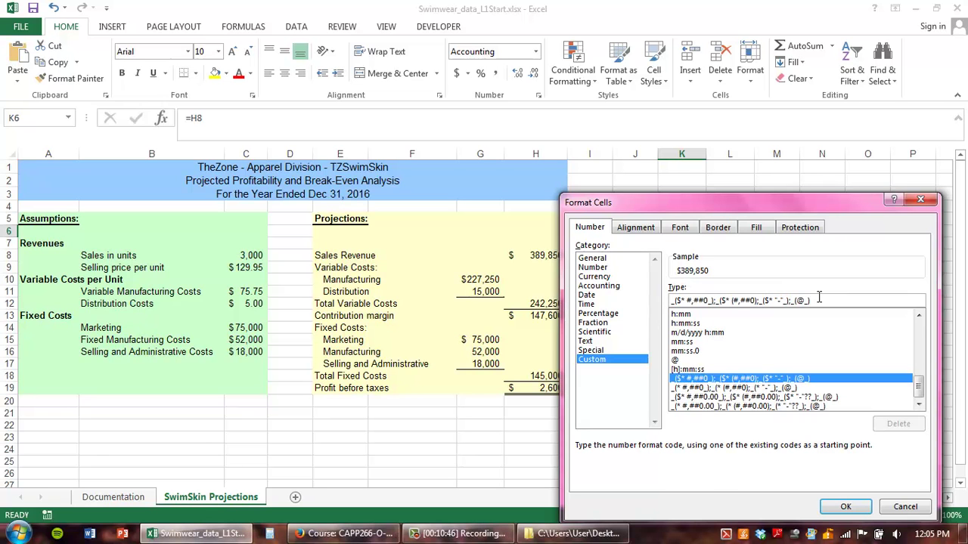
{"action": "key", "text": "BackSpace"}
{"action": "key", "text": "BackSpace"}
{"action": "key", "text": "BackSpace"}
{"action": "key", "text": "BackSpace"}
{"action": "key", "text": "BackSpace"}
{"action": "key", "text": "BackSpace"}
{"action": "key", "text": "BackSpace"}
{"action": "key", "text": "BackSpace"}
{"action": "key", "text": "BackSpace"}
{"action": "key", "text": "BackSpace"}
{"action": "key", "text": "BackSpace"}
{"action": "key", "text": "BackSpace"}
{"action": "key", "text": "BackSpace"}
{"action": "key", "text": "BackSpace"}
{"action": "key", "text": "BackSpace"}
{"action": "key", "text": "BackSpace"}
{"action": "key", "text": "BackSpace"}
{"action": "key", "text": "BackSpace"}
{"action": "key", "text": "BackSpace"}
{"action": "key", "text": "BackSpace"}
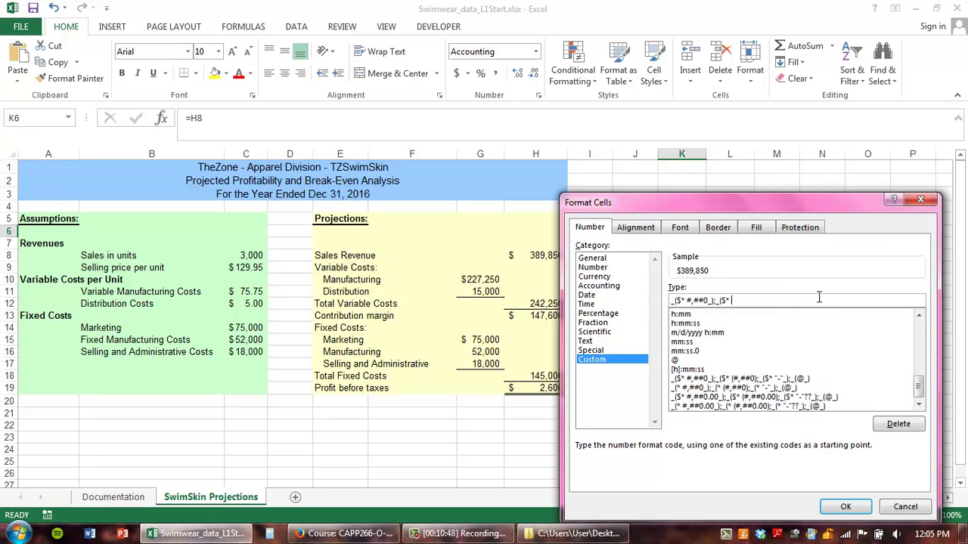
{"action": "key", "text": "BackSpace"}
{"action": "key", "text": "BackSpace"}
{"action": "key", "text": "BackSpace"}
{"action": "key", "text": "BackSpace"}
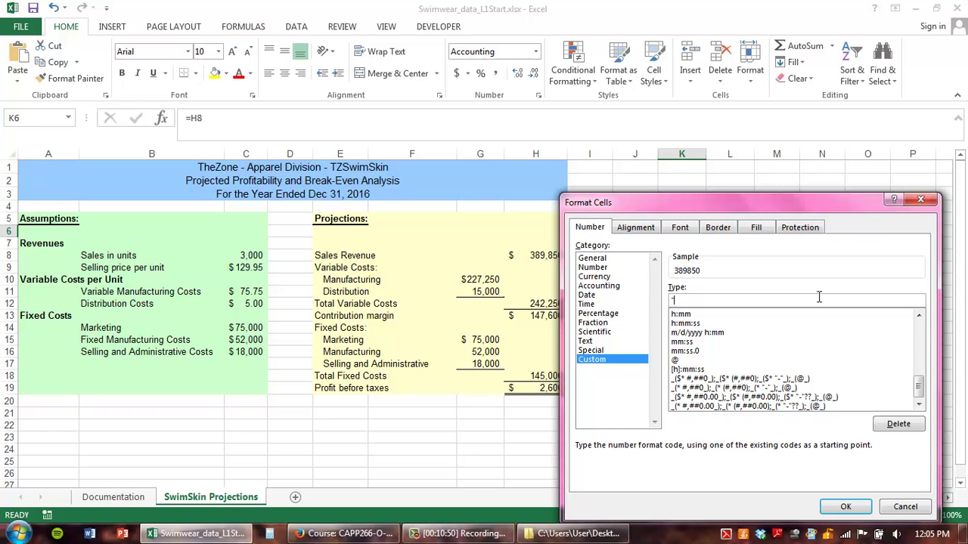
{"action": "type", "text": "\"Sales Revenue\""}
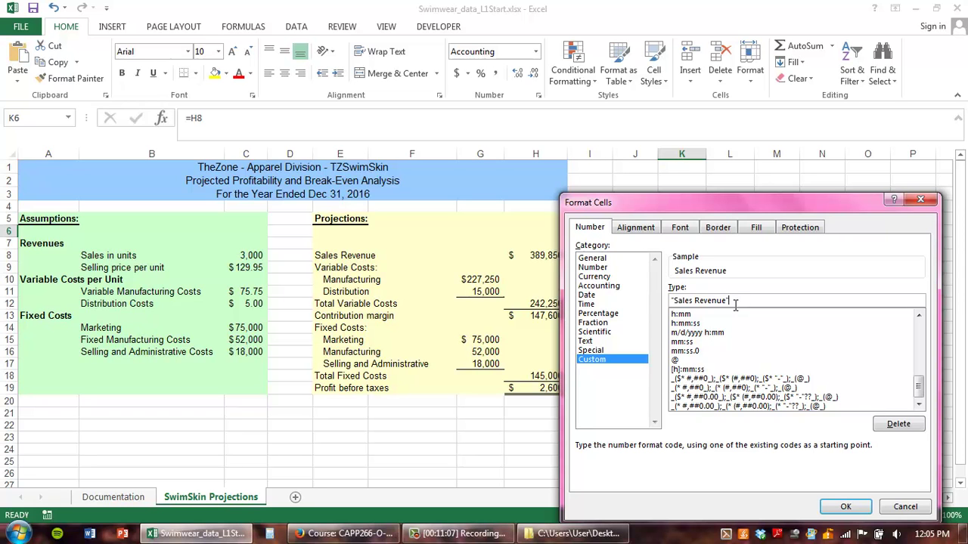
{"action": "left_click", "coordinate": [846, 507]}
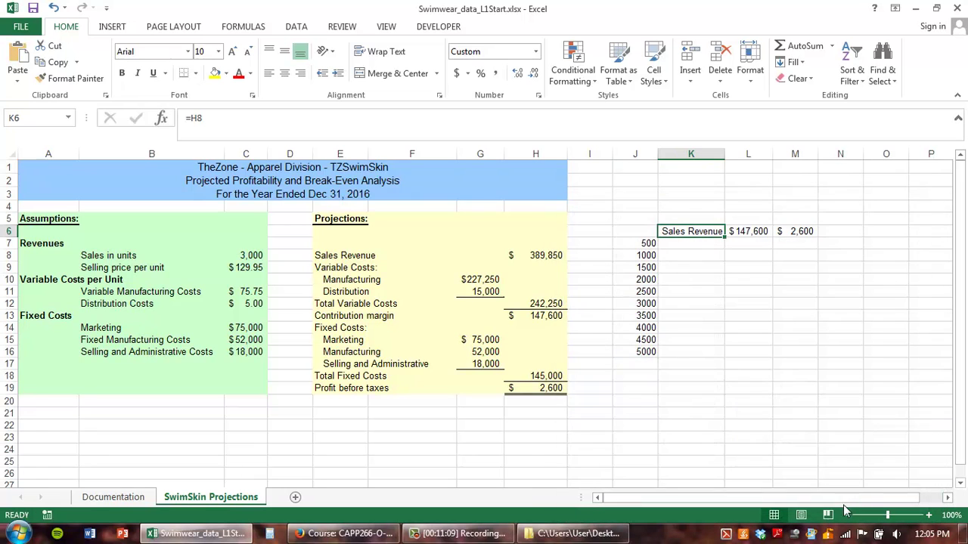
Replace the number format of L6 with the custom format "Contribution Margin" so the cell shows that label
{"action": "right_click", "coordinate": [753, 231]}
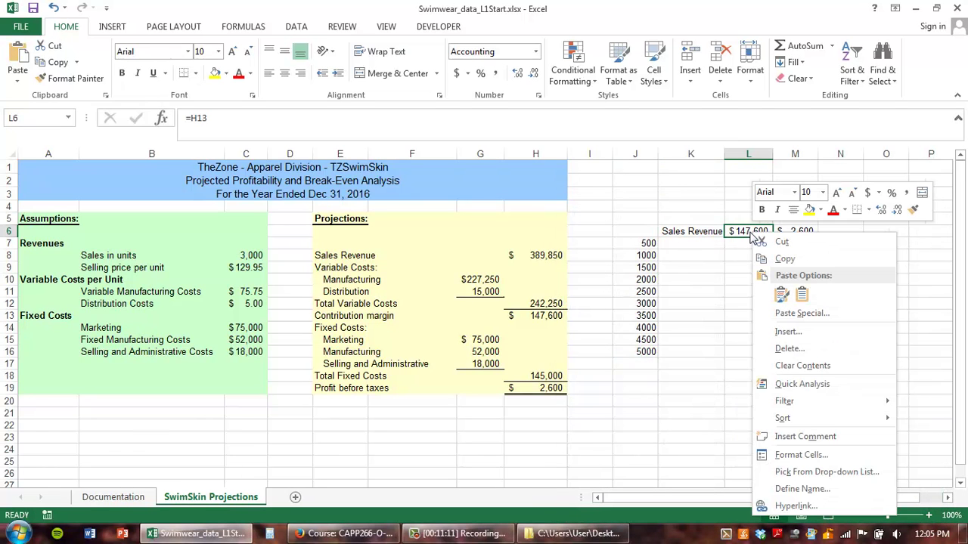
{"action": "left_click", "coordinate": [802, 454]}
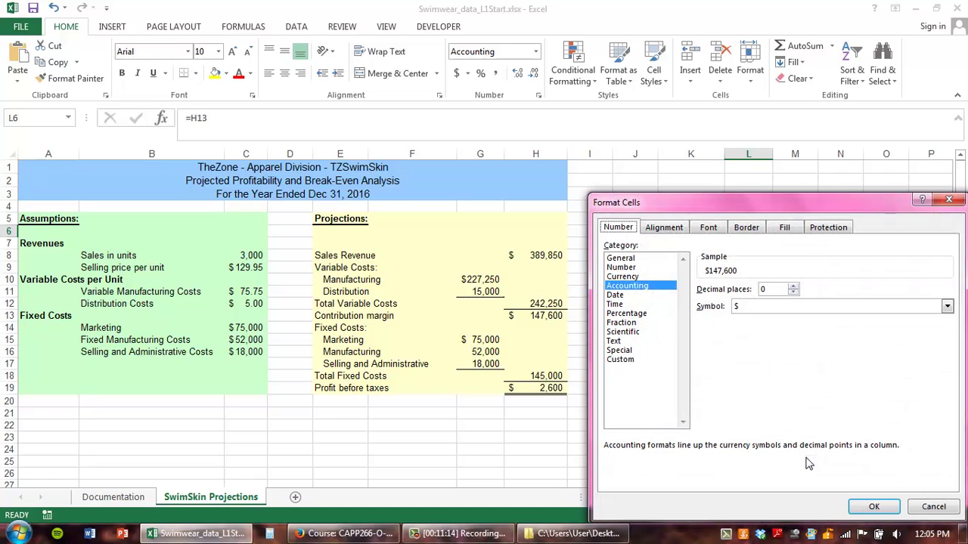
{"action": "left_click", "coordinate": [621, 360]}
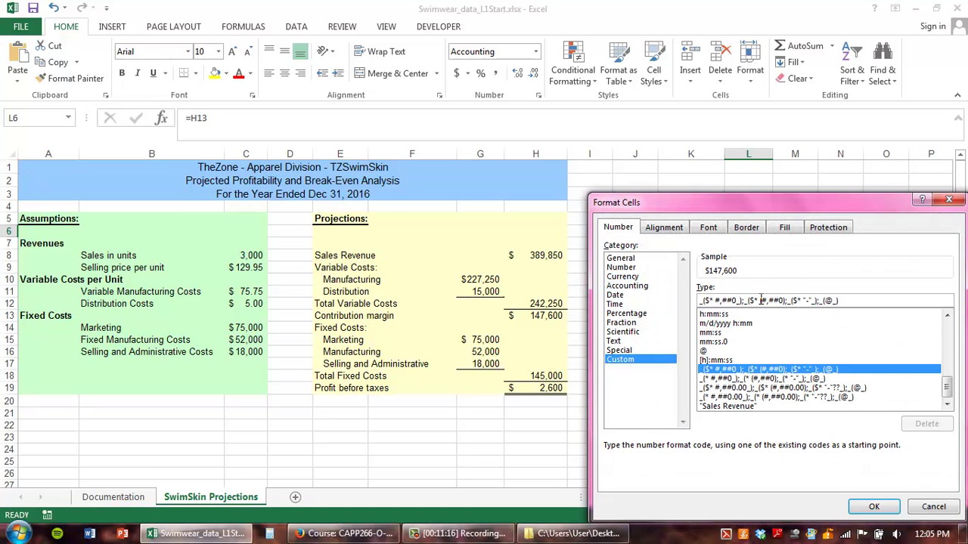
{"action": "left_click", "coordinate": [760, 300]}
{"action": "key", "text": "Delete"}
{"action": "key", "text": "Delete"}
{"action": "key", "text": "Delete"}
{"action": "key", "text": "Delete"}
{"action": "key", "text": "Delete"}
{"action": "key", "text": "Delete"}
{"action": "key", "text": "Delete"}
{"action": "key", "text": "Delete"}
{"action": "key", "text": "Delete"}
{"action": "key", "text": "Delete"}
{"action": "key", "text": "Delete"}
{"action": "key", "text": "Delete"}
{"action": "key", "text": "Delete"}
{"action": "key", "text": "Delete"}
{"action": "key", "text": "Delete"}
{"action": "key", "text": "Delete"}
{"action": "key", "text": "Delete"}
{"action": "key", "text": "Delete"}
{"action": "key", "text": "Delete"}
{"action": "key", "text": "Delete"}
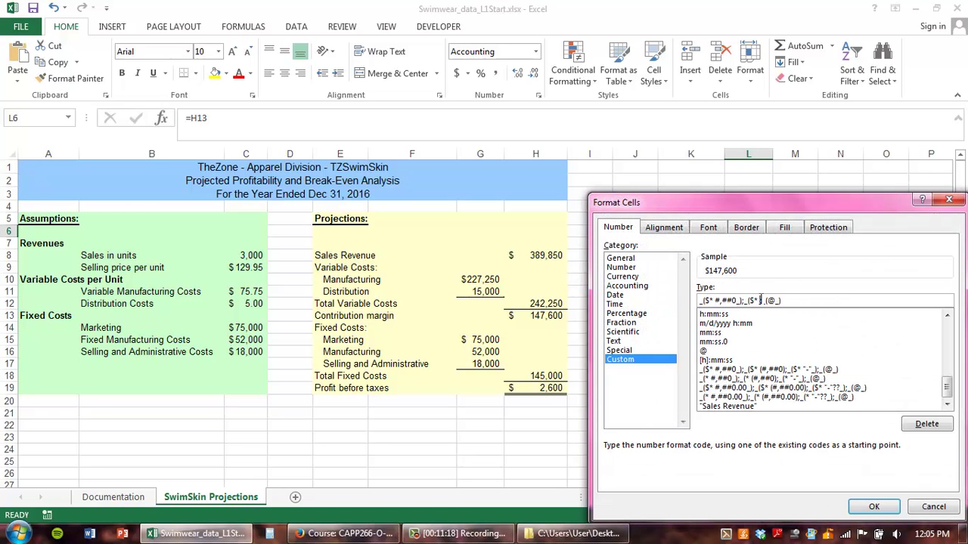
{"action": "key", "text": "BackSpace"}
{"action": "key", "text": "BackSpace"}
{"action": "key", "text": "BackSpace"}
{"action": "key", "text": "BackSpace"}
{"action": "key", "text": "BackSpace"}
{"action": "key", "text": "BackSpace"}
{"action": "key", "text": "BackSpace"}
{"action": "key", "text": "BackSpace"}
{"action": "key", "text": "BackSpace"}
{"action": "key", "text": "BackSpace"}
{"action": "key", "text": "BackSpace"}
{"action": "key", "text": "BackSpace"}
{"action": "key", "text": "BackSpace"}
{"action": "key", "text": "BackSpace"}
{"action": "key", "text": "BackSpace"}
{"action": "key", "text": "BackSpace"}
{"action": "key", "text": "BackSpace"}
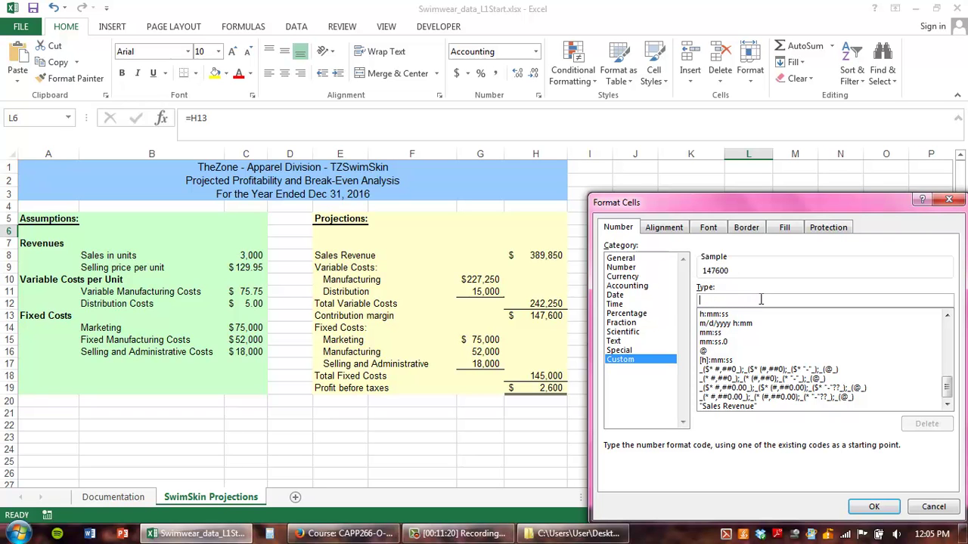
{"action": "type", "text": "\"Contribution Margin"}
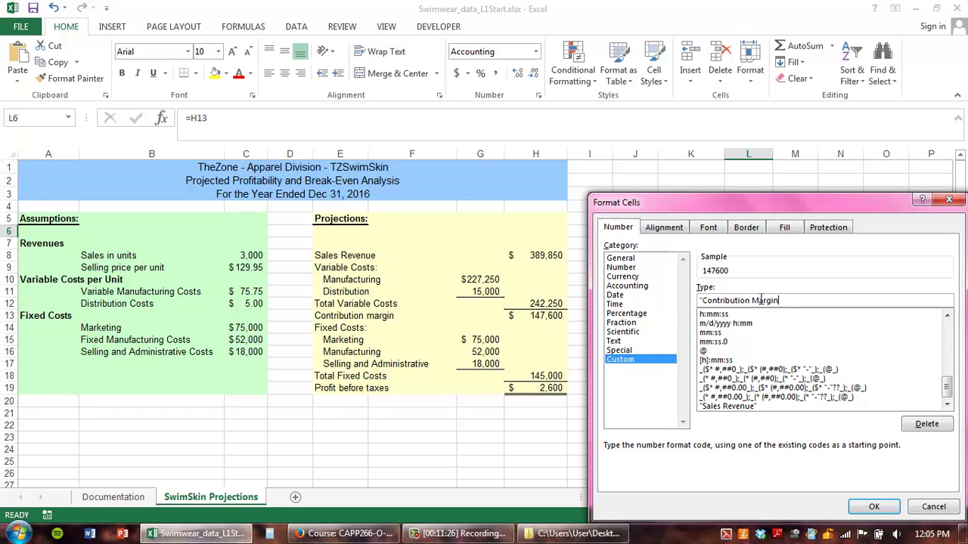
{"action": "type", "text": "\""}
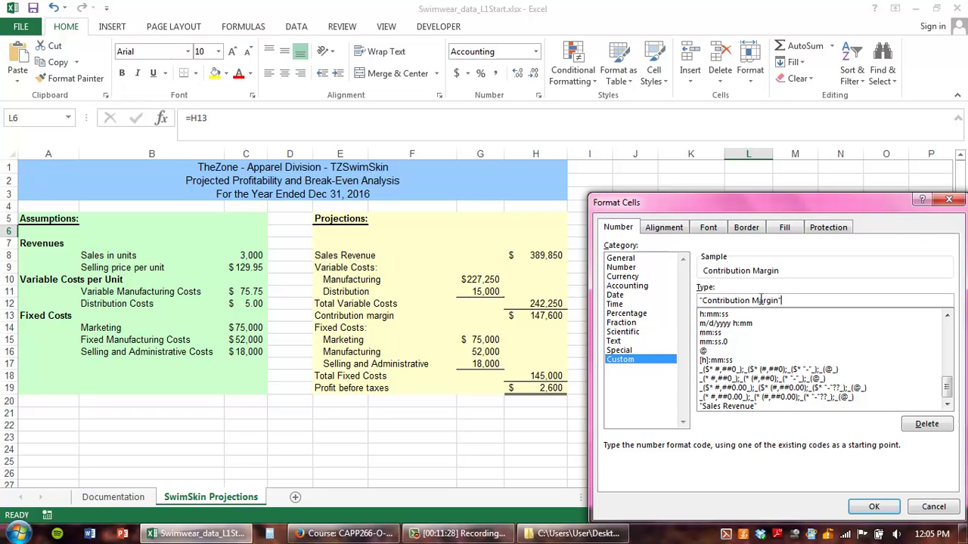
{"action": "left_click", "coordinate": [877, 507]}
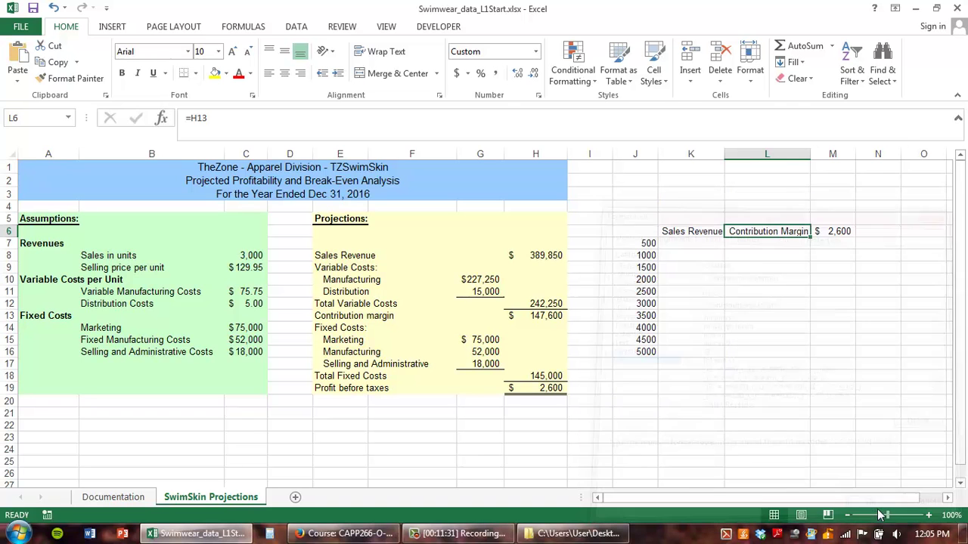
Replace the number format of M6 with the custom format "Profit Before Taxes" so the cell shows that label
{"action": "left_click", "coordinate": [831, 233]}
{"action": "right_click", "coordinate": [835, 233]}
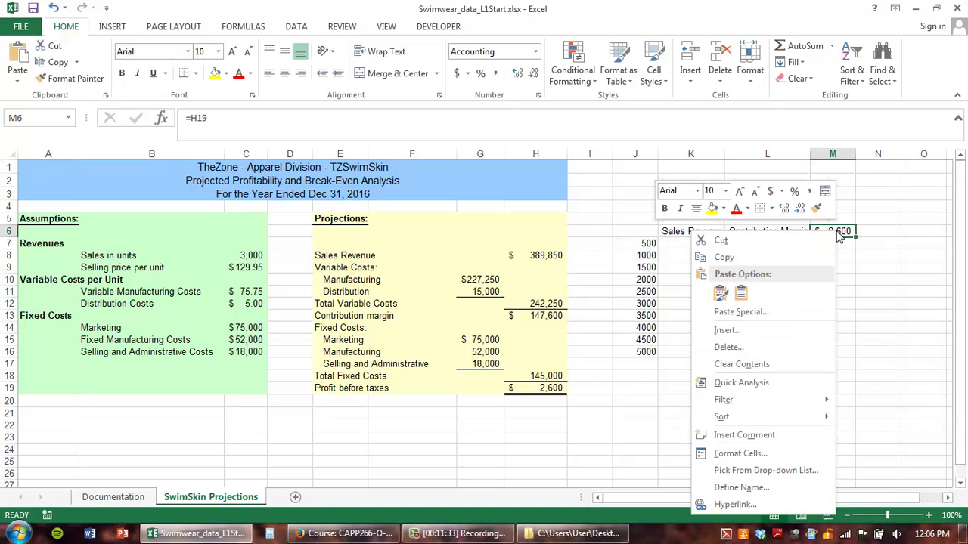
{"action": "left_click", "coordinate": [770, 456]}
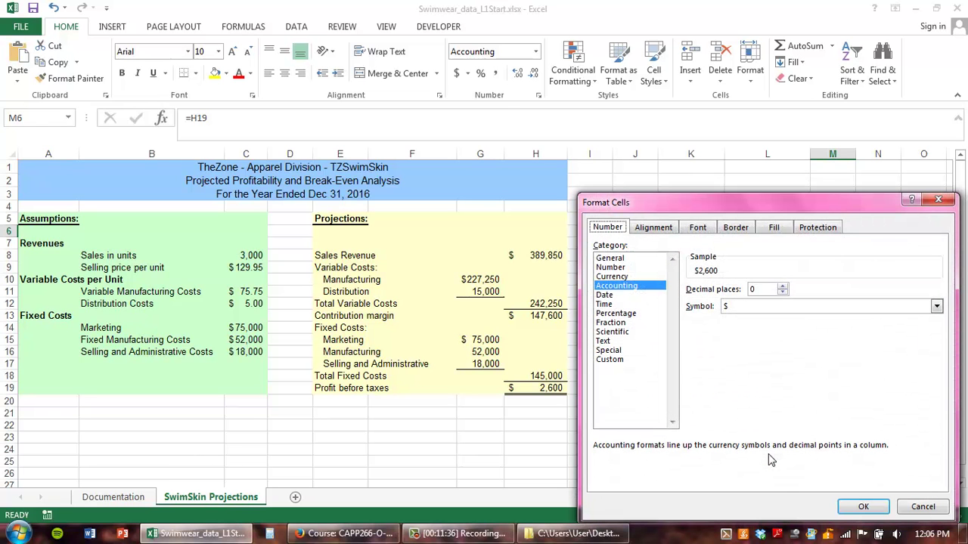
{"action": "left_click", "coordinate": [639, 359]}
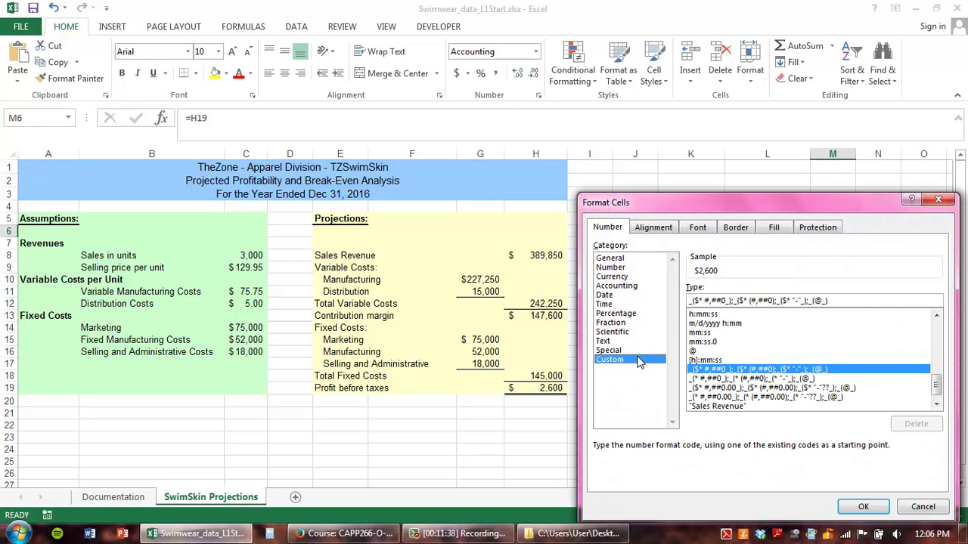
{"action": "left_click", "coordinate": [763, 300]}
{"action": "key", "text": "Delete"}
{"action": "key", "text": "Delete"}
{"action": "key", "text": "Delete"}
{"action": "key", "text": "Delete"}
{"action": "key", "text": "Delete"}
{"action": "key", "text": "Delete"}
{"action": "key", "text": "Delete"}
{"action": "key", "text": "Delete"}
{"action": "key", "text": "Delete"}
{"action": "key", "text": "Delete"}
{"action": "key", "text": "Delete"}
{"action": "key", "text": "Delete"}
{"action": "key", "text": "Delete"}
{"action": "key", "text": "Delete"}
{"action": "key", "text": "Delete"}
{"action": "key", "text": "Delete"}
{"action": "key", "text": "Delete"}
{"action": "key", "text": "Delete"}
{"action": "key", "text": "Delete"}
{"action": "key", "text": "Delete"}
{"action": "key", "text": "Delete"}
{"action": "key", "text": "BackSpace"}
{"action": "key", "text": "BackSpace"}
{"action": "key", "text": "BackSpace"}
{"action": "key", "text": "BackSpace"}
{"action": "key", "text": "BackSpace"}
{"action": "key", "text": "BackSpace"}
{"action": "key", "text": "BackSpace"}
{"action": "key", "text": "BackSpace"}
{"action": "key", "text": "BackSpace"}
{"action": "key", "text": "BackSpace"}
{"action": "key", "text": "BackSpace"}
{"action": "key", "text": "BackSpace"}
{"action": "key", "text": "BackSpace"}
{"action": "key", "text": "BackSpace"}
{"action": "key", "text": "BackSpace"}
{"action": "key", "text": "BackSpace"}
{"action": "key", "text": "BackSpace"}
{"action": "key", "text": "BackSpace"}
{"action": "key", "text": "BackSpace"}
{"action": "key", "text": "BackSpace"}
{"action": "type", "text": "\"Profit"}
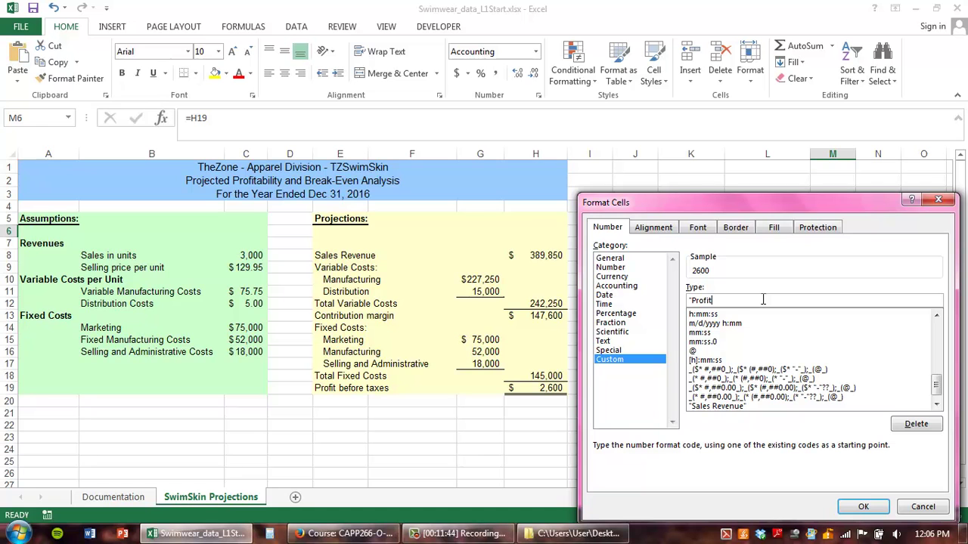
{"action": "type", "text": " Before Taxes\""}
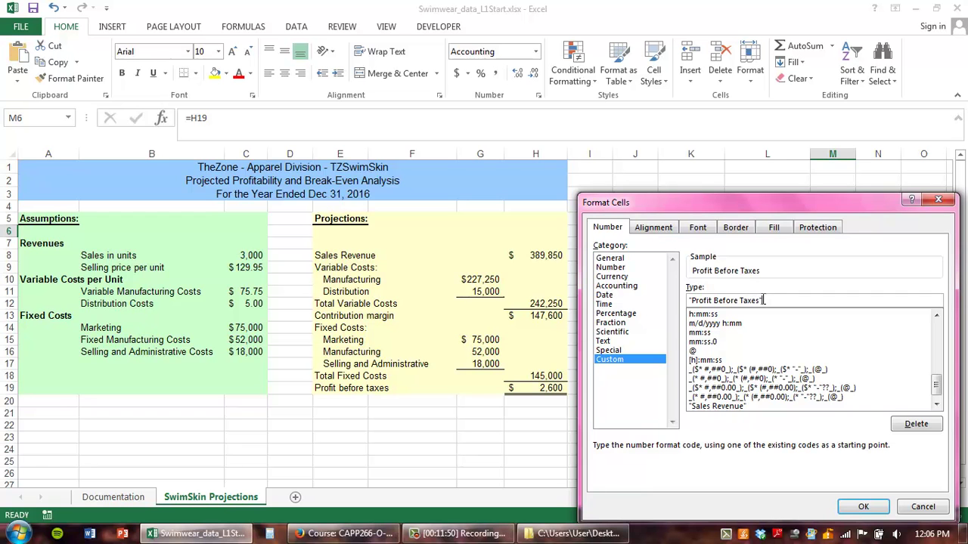
{"action": "left_click", "coordinate": [863, 505]}
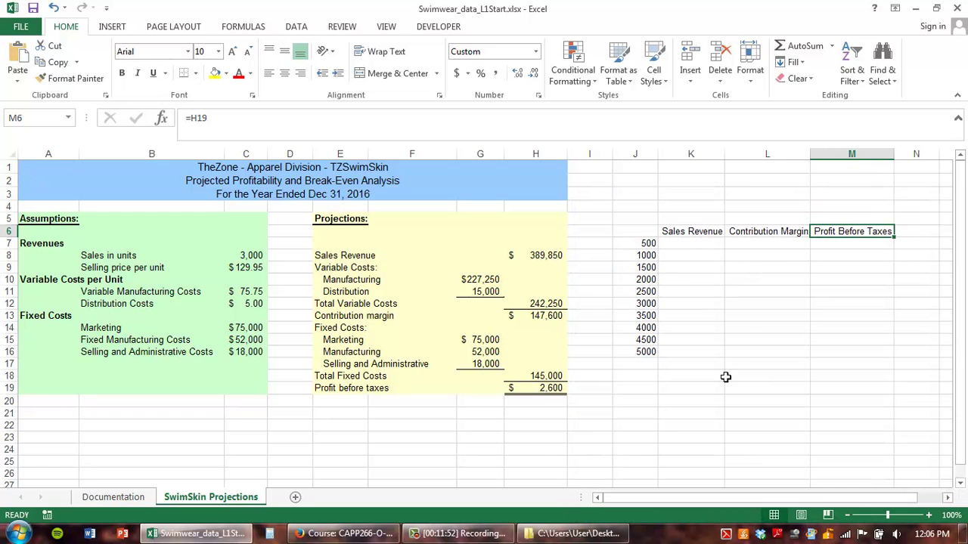
Trace the sales revenue formula from K6 to H8 and check which assumption cells H8 multiplies
{"action": "left_click", "coordinate": [737, 256]}
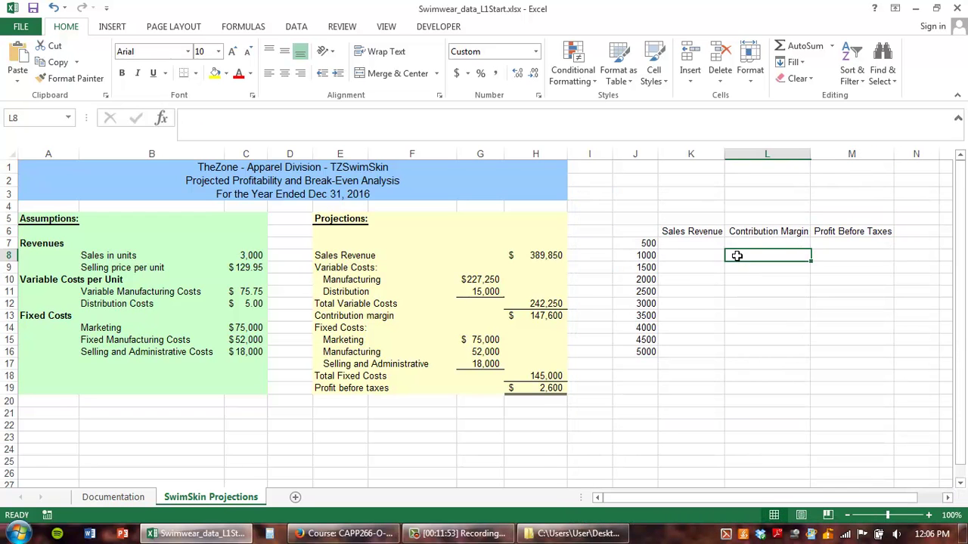
{"action": "left_click", "coordinate": [632, 244]}
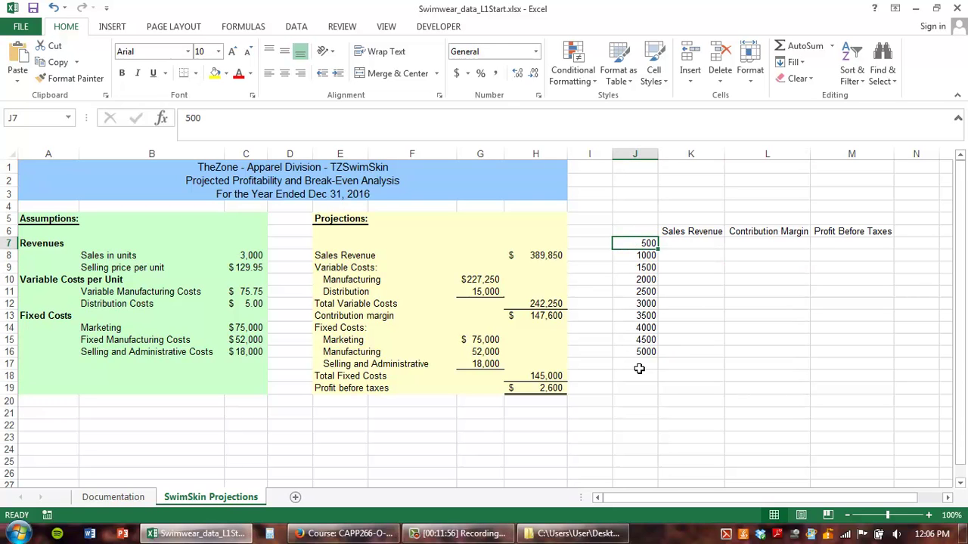
{"action": "left_click", "coordinate": [693, 231]}
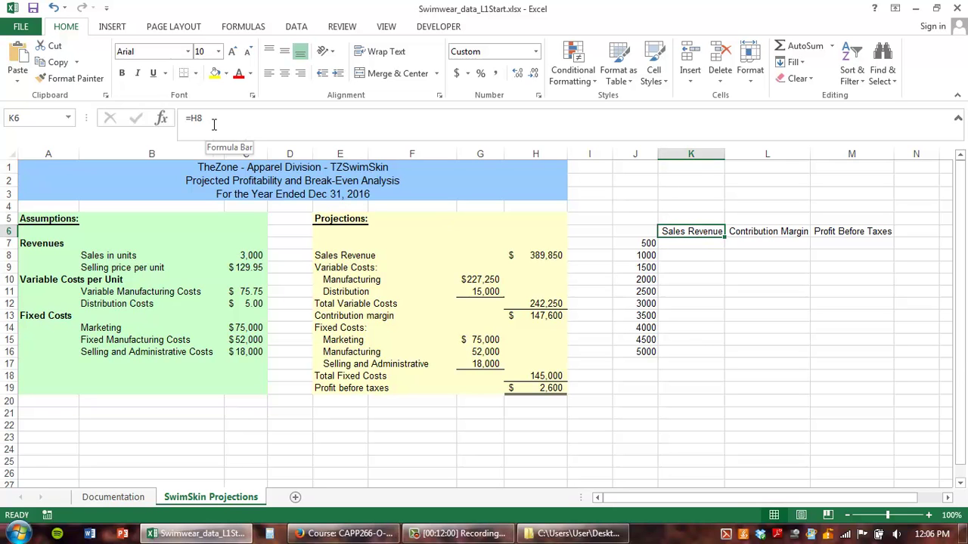
{"action": "left_click", "coordinate": [707, 305]}
{"action": "left_click", "coordinate": [698, 232]}
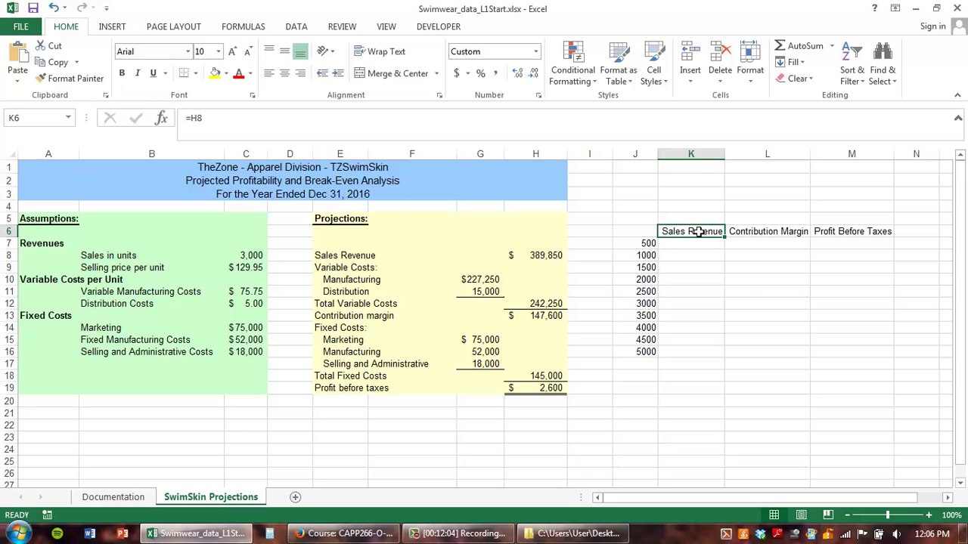
{"action": "left_click", "coordinate": [546, 256]}
{"action": "double_click", "coordinate": [545, 256]}
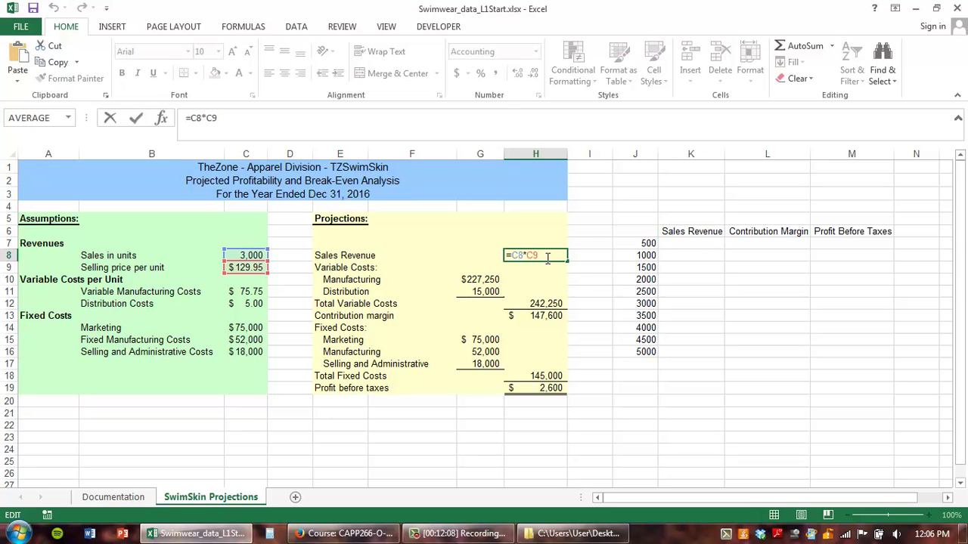
{"action": "key", "text": "Escape"}
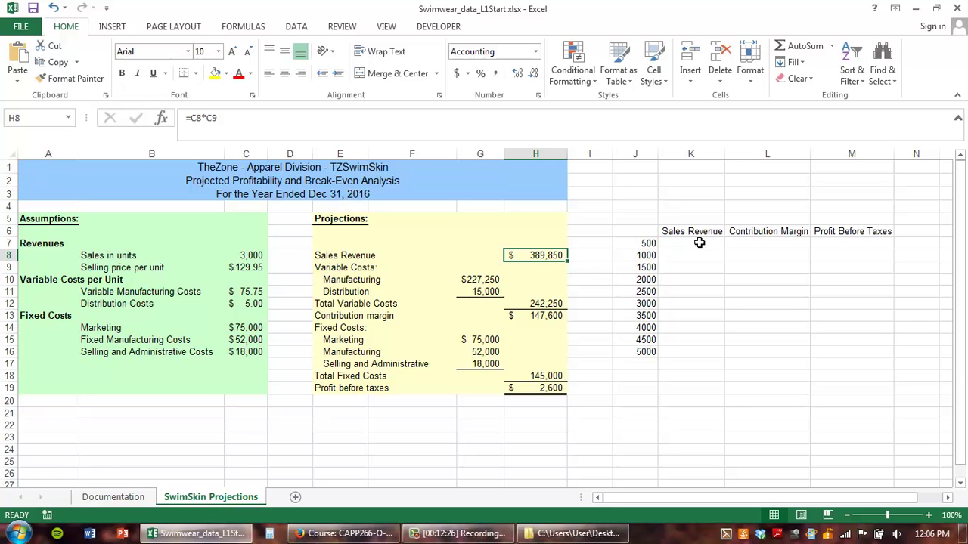
Compare the unit values in column J with the assumptions to identify the sales in units input cell
{"action": "left_click", "coordinate": [634, 244]}
{"action": "left_click", "coordinate": [639, 328]}
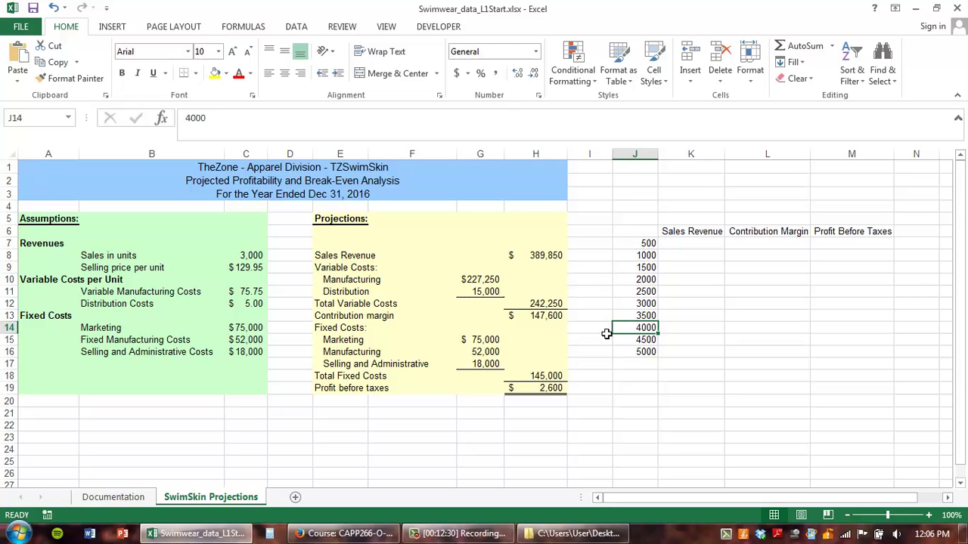
{"action": "left_click", "coordinate": [251, 291]}
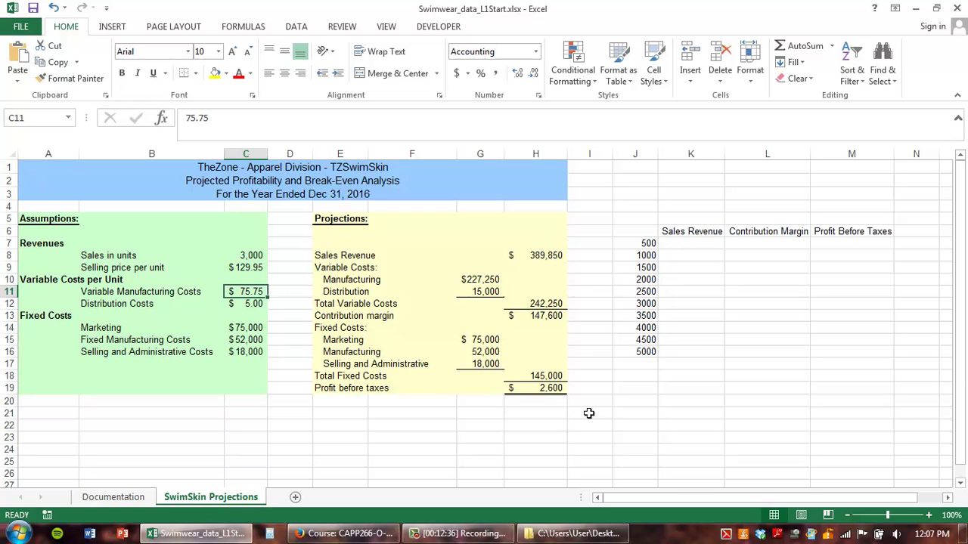
{"action": "left_click", "coordinate": [252, 257]}
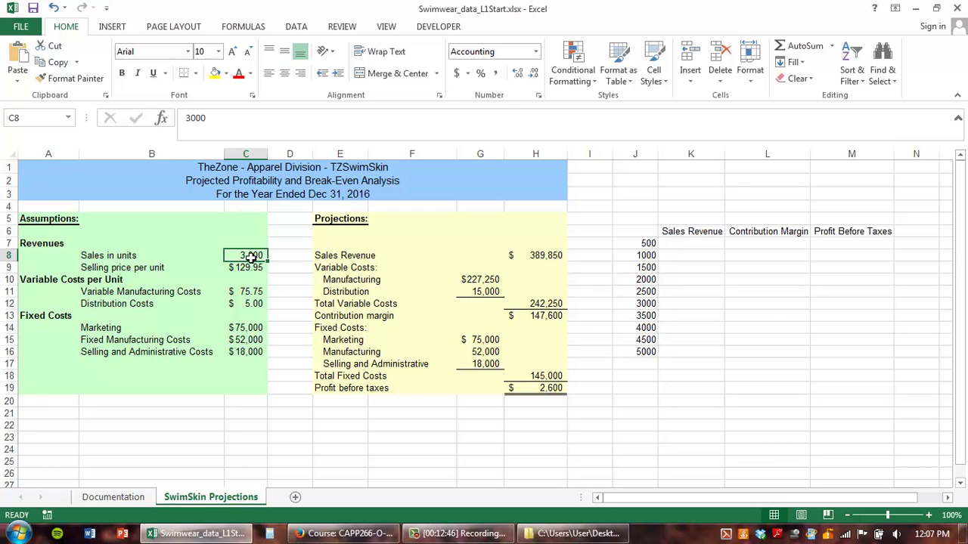
Create a one-variable data table over J6:M16 with the sales in units cell C8 as the column input cell
{"action": "left_click", "coordinate": [631, 230]}
{"action": "left_click_drag", "start_coordinate": [631, 230], "coordinate": [840, 350]}
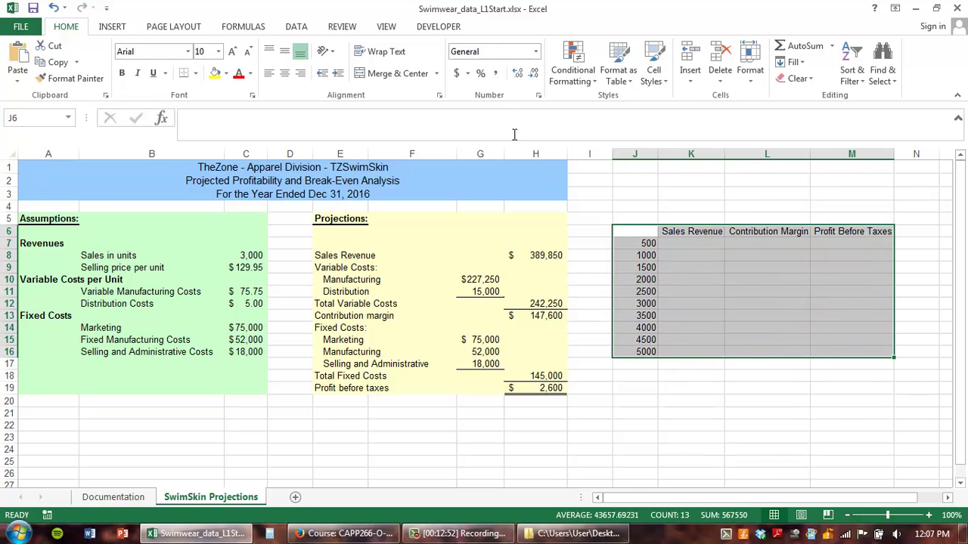
{"action": "left_click", "coordinate": [296, 26]}
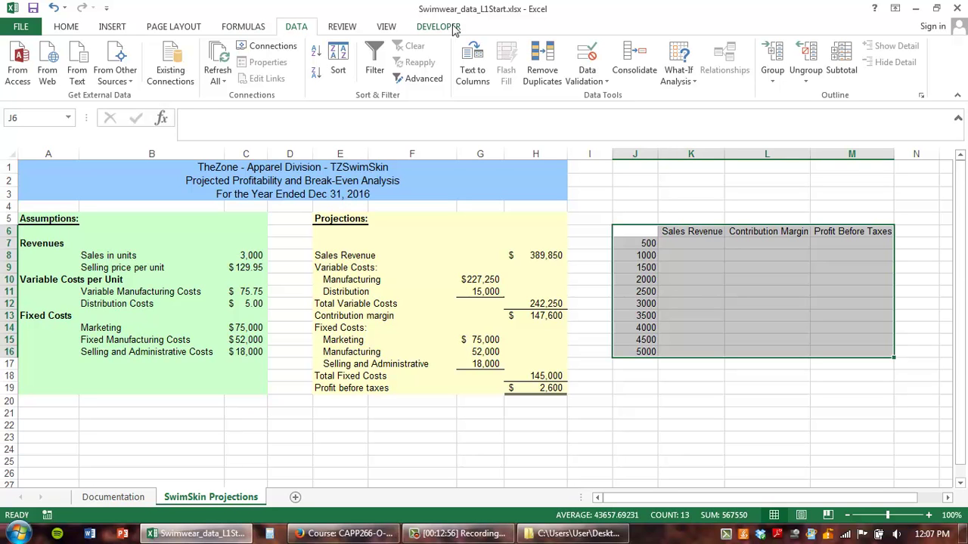
{"action": "left_click", "coordinate": [678, 75]}
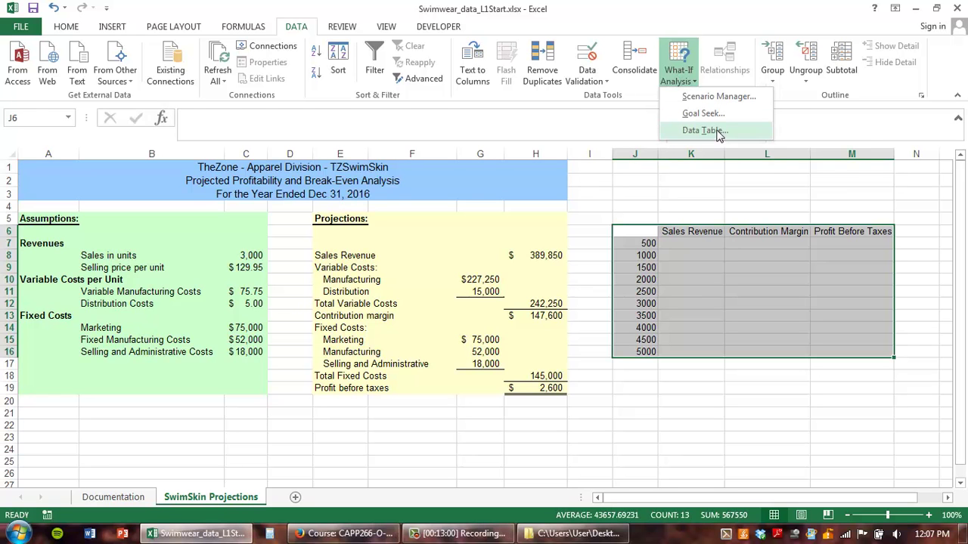
{"action": "left_click", "coordinate": [717, 132]}
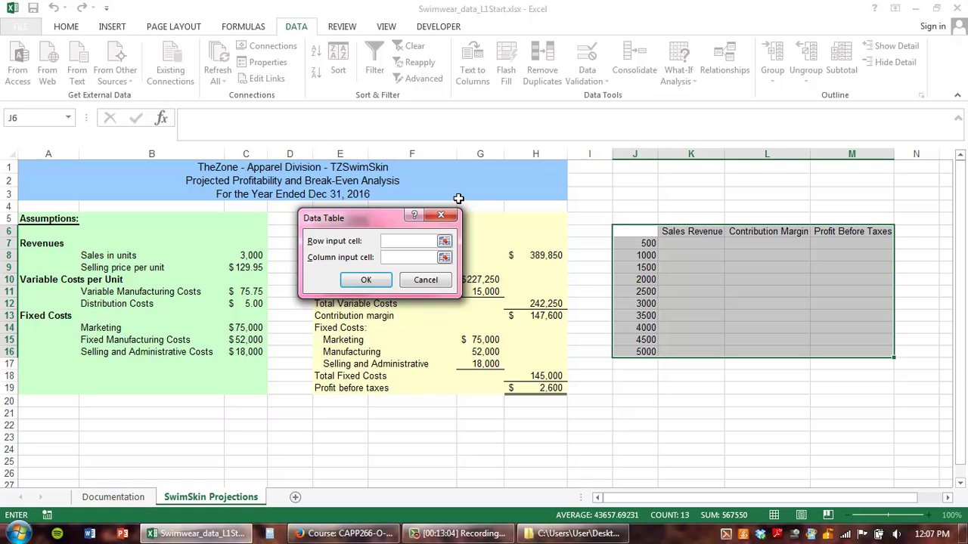
{"action": "left_click", "coordinate": [398, 258]}
{"action": "left_click", "coordinate": [399, 241]}
{"action": "left_click", "coordinate": [251, 256]}
{"action": "left_click", "coordinate": [366, 279]}
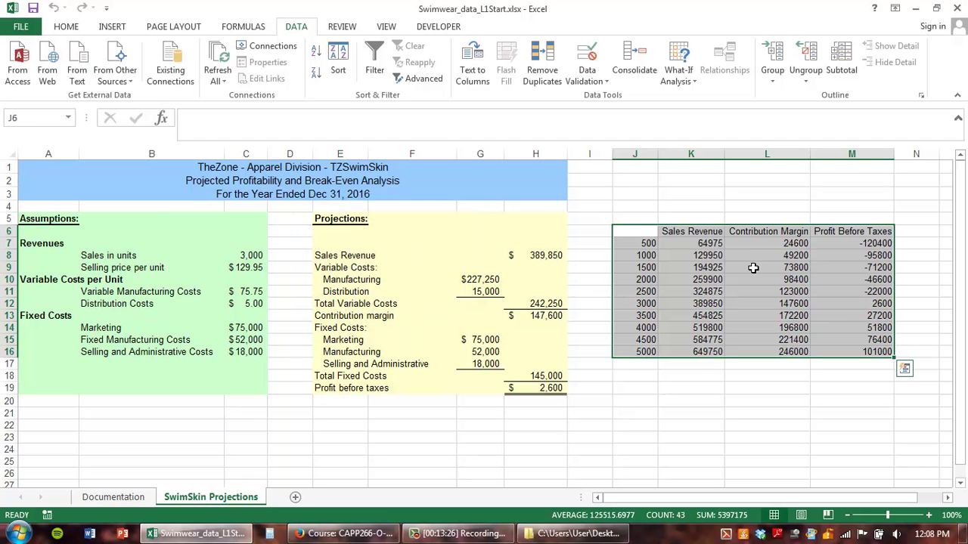
{"action": "left_click", "coordinate": [831, 317]}
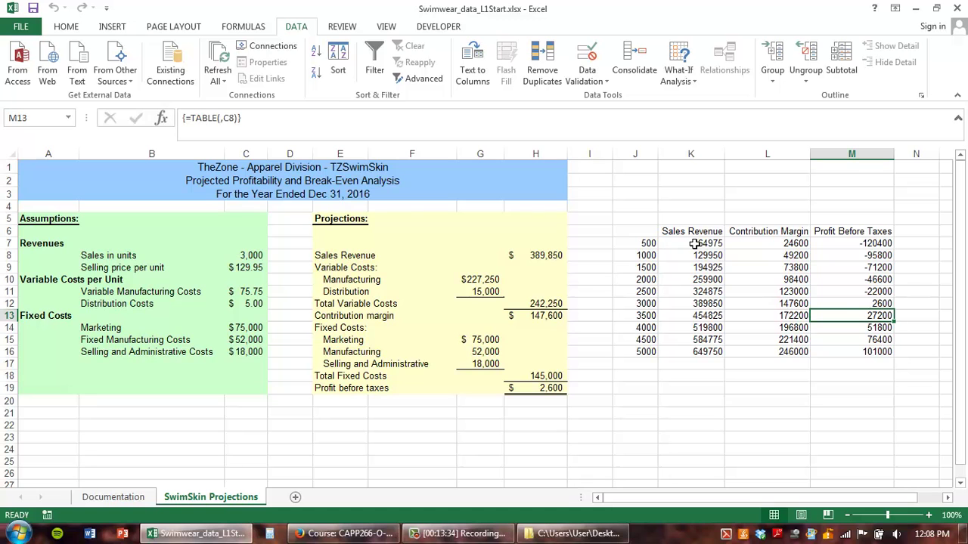
Enter the title "Sales, Contribution Margin, and Profit Before Taxes Given Varying Numbers of Units Sold" in K3 above the data table
{"action": "left_click", "coordinate": [690, 194]}
{"action": "type", "text": "S"}
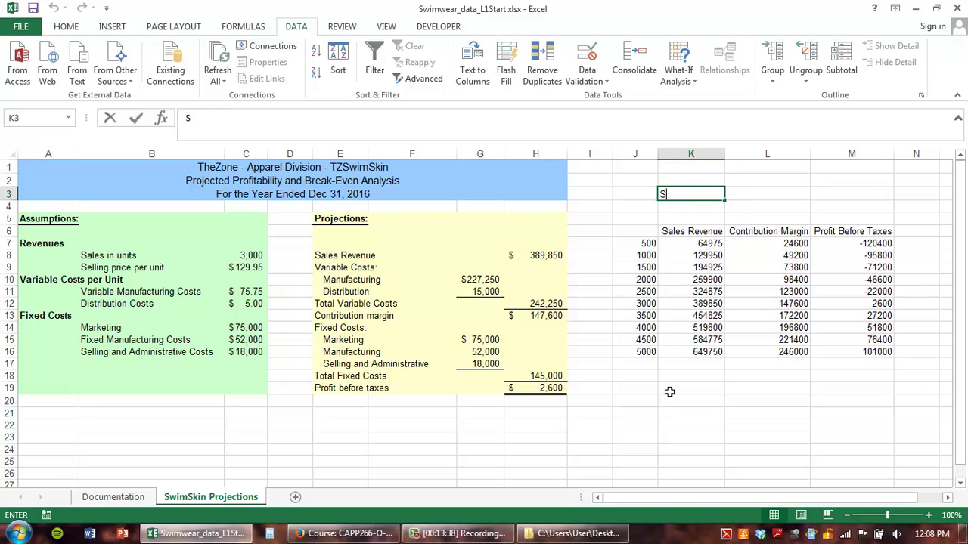
{"action": "type", "text": "ales, C"}
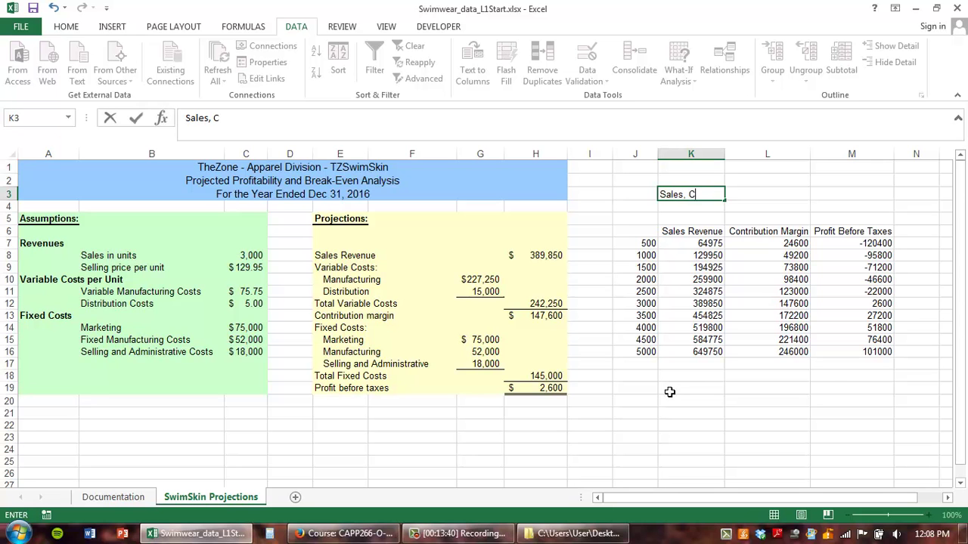
{"action": "type", "text": "ontribution Ma"}
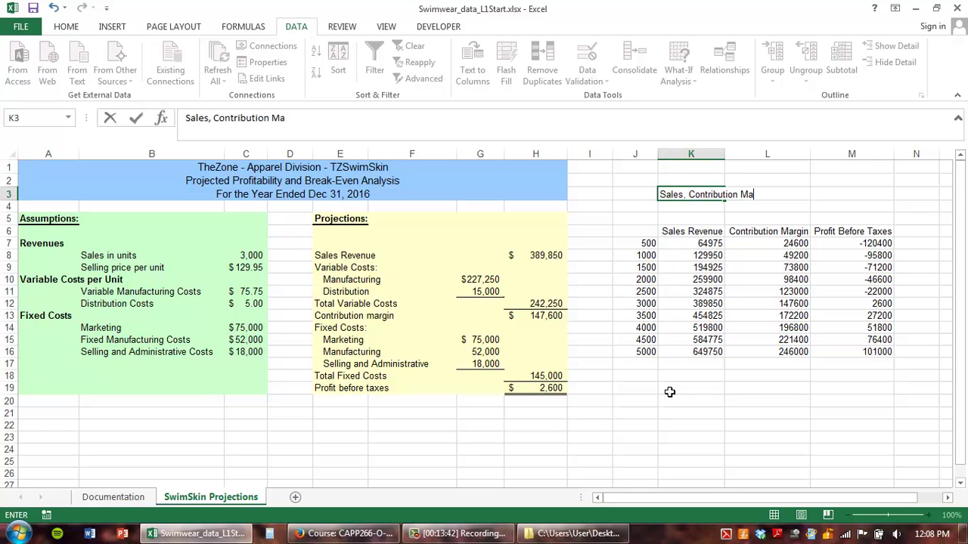
{"action": "type", "text": "rgin, and Profit Before Taxes"}
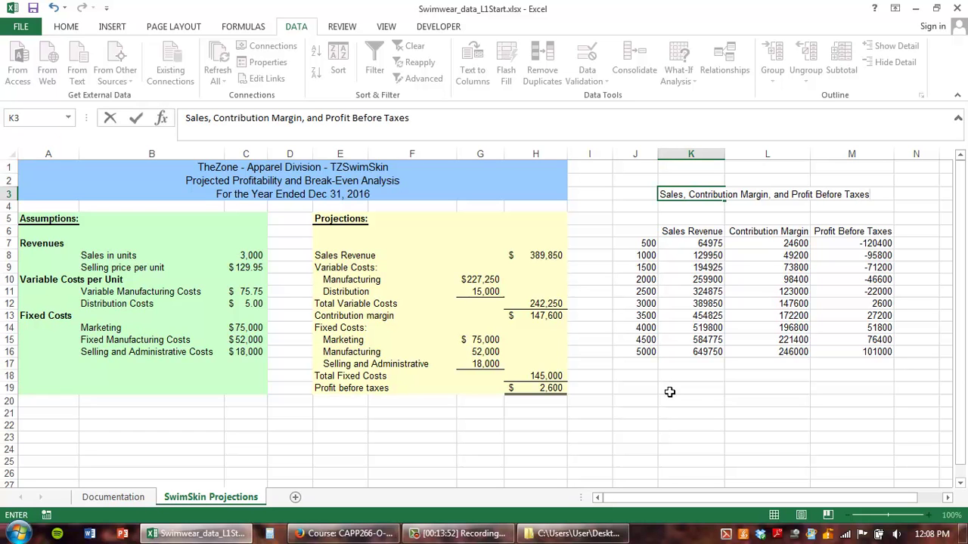
{"action": "type", "text": " Given Varying Numbers of Units Sold"}
{"action": "key", "text": "Return"}
Merge and center the data table title across K3:M4 and wrap its text
{"action": "left_click", "coordinate": [683, 195]}
{"action": "left_click_drag", "start_coordinate": [683, 195], "coordinate": [867, 202]}
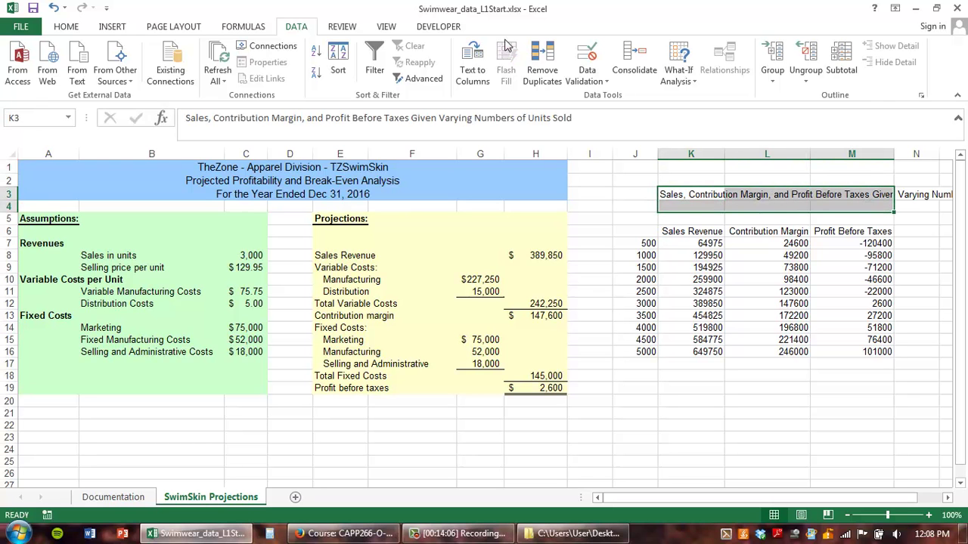
{"action": "left_click", "coordinate": [62, 26]}
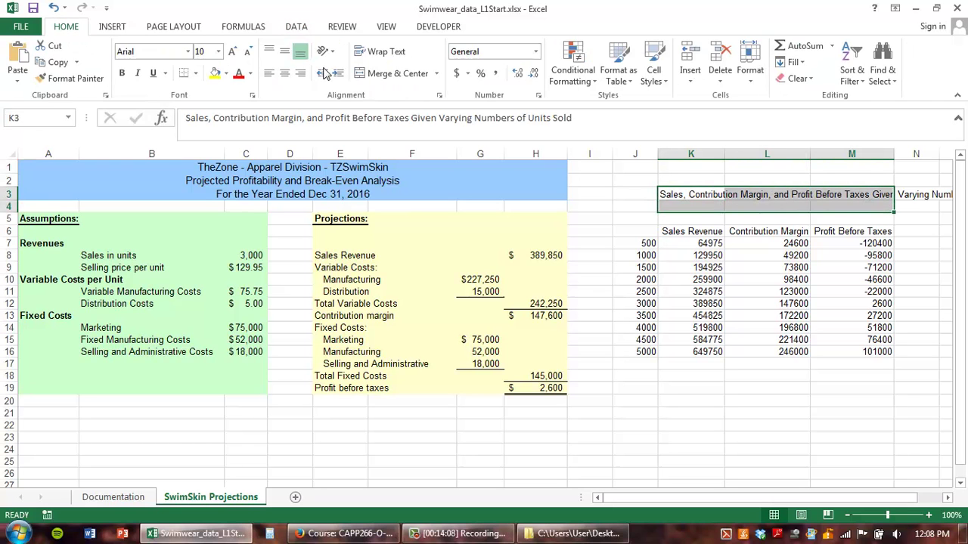
{"action": "left_click", "coordinate": [389, 73]}
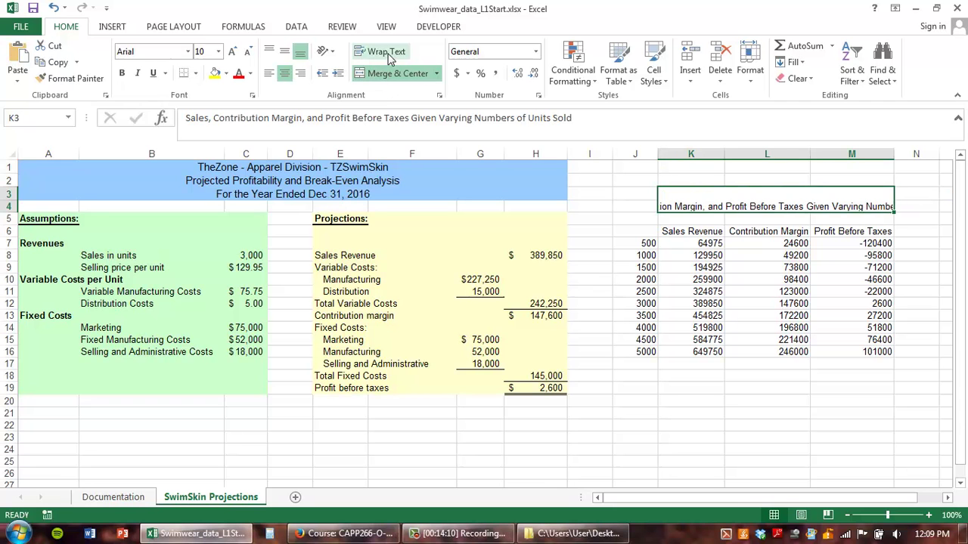
{"action": "left_click", "coordinate": [389, 58]}
{"action": "left_click", "coordinate": [792, 392]}
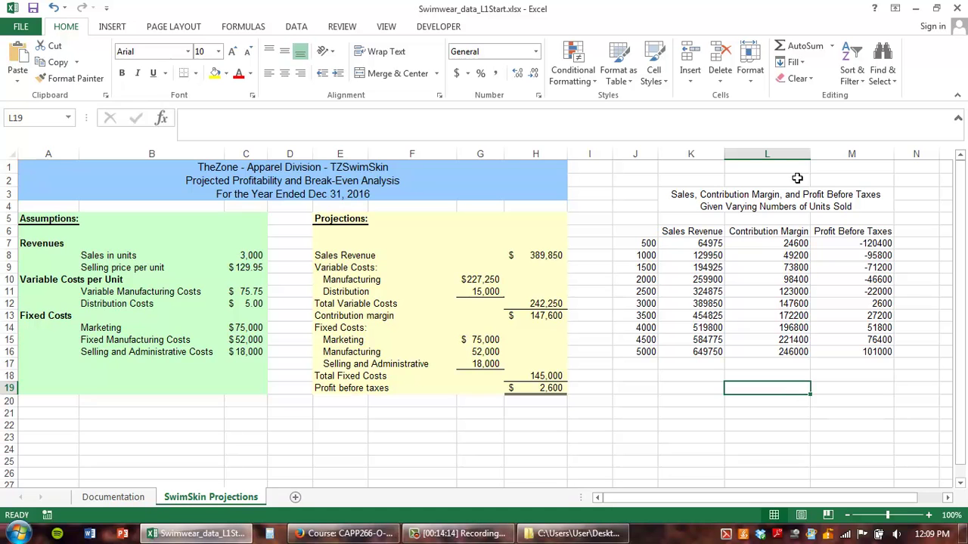
{"action": "left_click", "coordinate": [759, 206]}
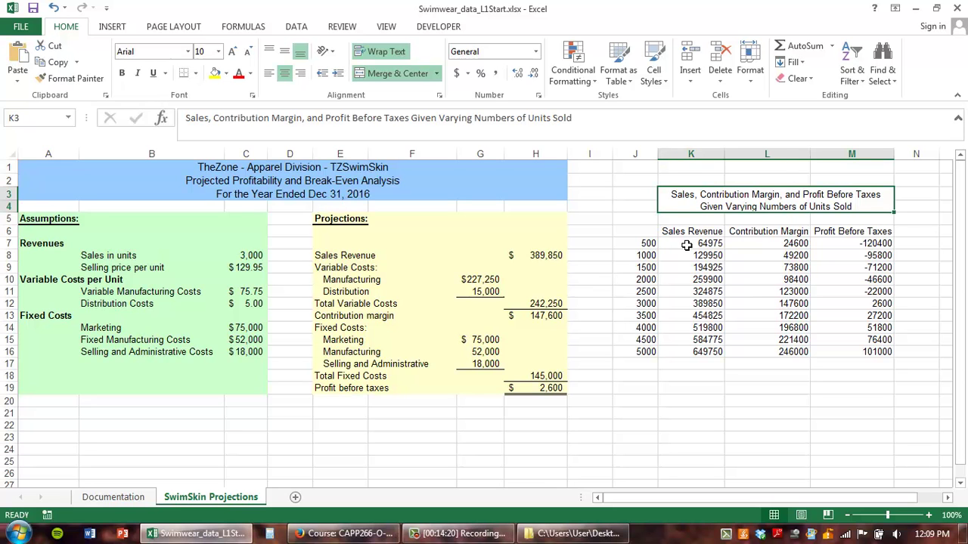
Format the data table results in K7:M16 with the comma style and no decimal places
{"action": "left_click_drag", "start_coordinate": [687, 245], "coordinate": [854, 347]}
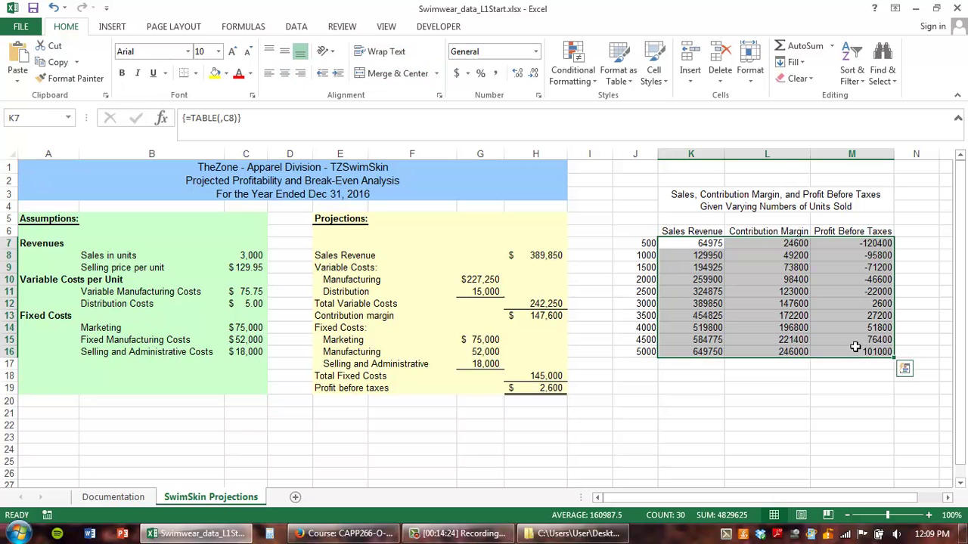
{"action": "left_click", "coordinate": [495, 73]}
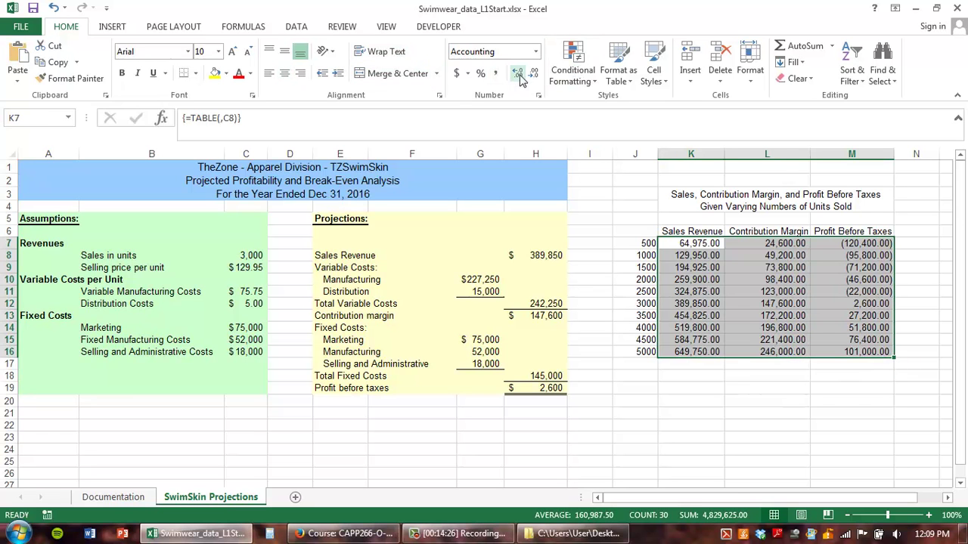
{"action": "left_click", "coordinate": [518, 75]}
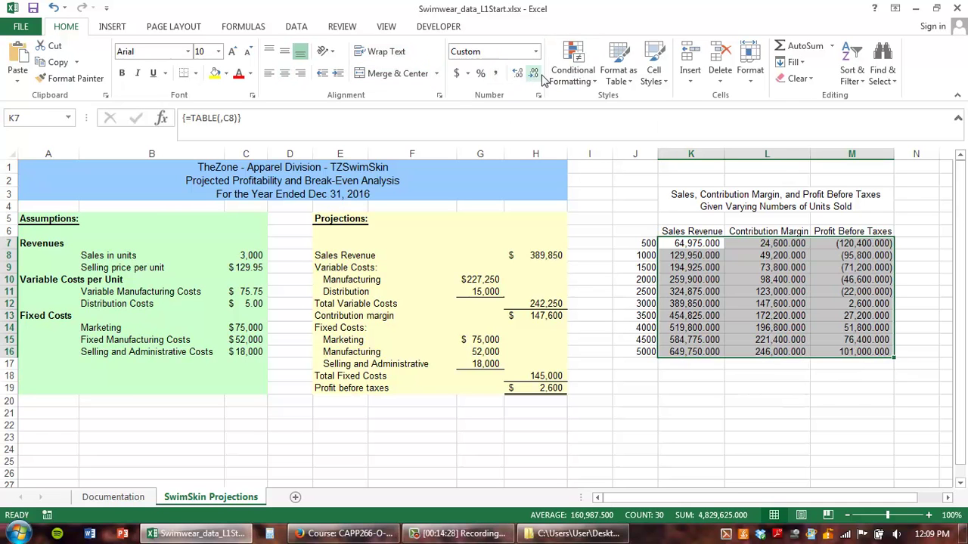
{"action": "left_click", "coordinate": [534, 75]}
{"action": "left_click", "coordinate": [534, 74]}
{"action": "left_click", "coordinate": [535, 74]}
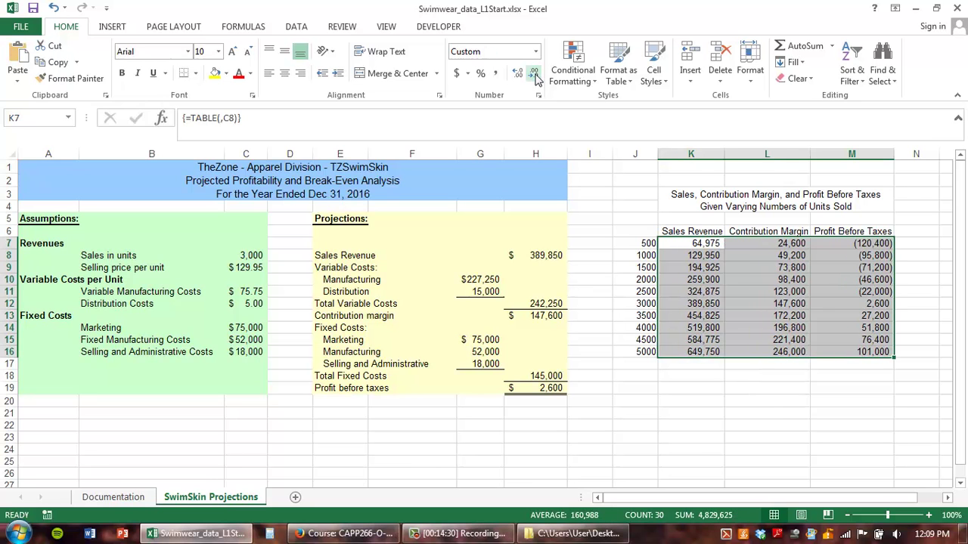
Format the first row of data table results, K7:M7, with the dollar accounting format and no decimal places
{"action": "left_click_drag", "start_coordinate": [686, 242], "coordinate": [851, 245]}
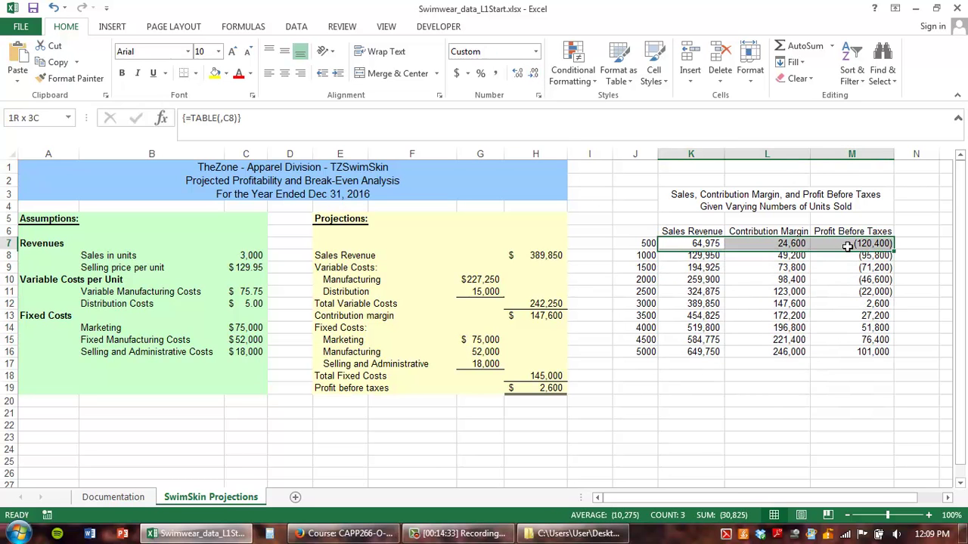
{"action": "left_click", "coordinate": [455, 75]}
{"action": "left_click", "coordinate": [535, 75]}
{"action": "left_click", "coordinate": [535, 75]}
{"action": "left_click", "coordinate": [808, 442]}
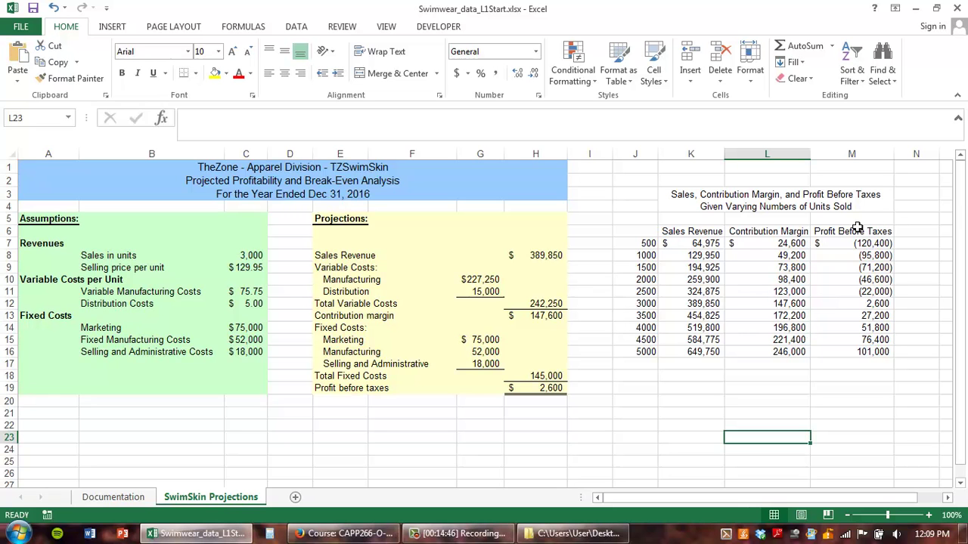
Examine the profit before taxes in the data table at 2500, 3000 and 4500 units sold, and recalculate the workbook
{"action": "left_click", "coordinate": [858, 154]}
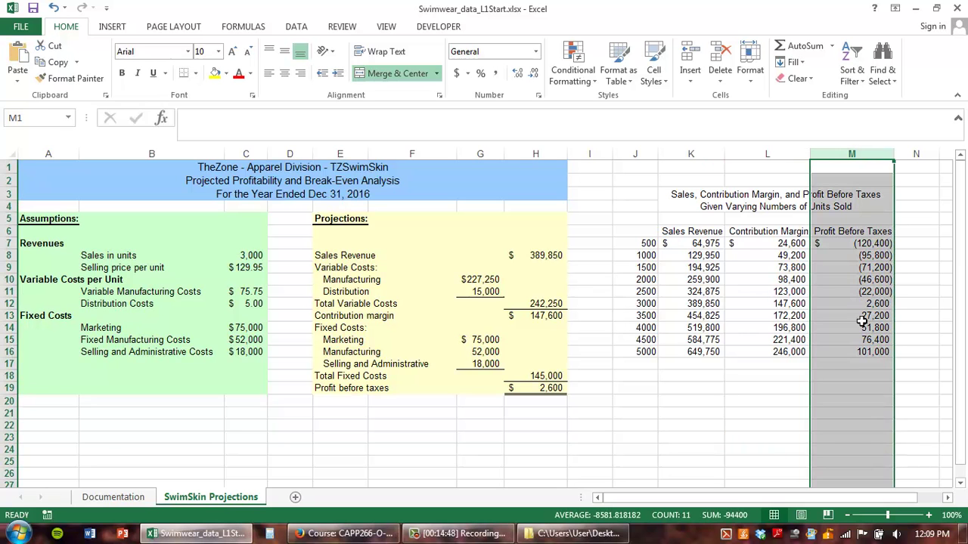
{"action": "left_click", "coordinate": [857, 294]}
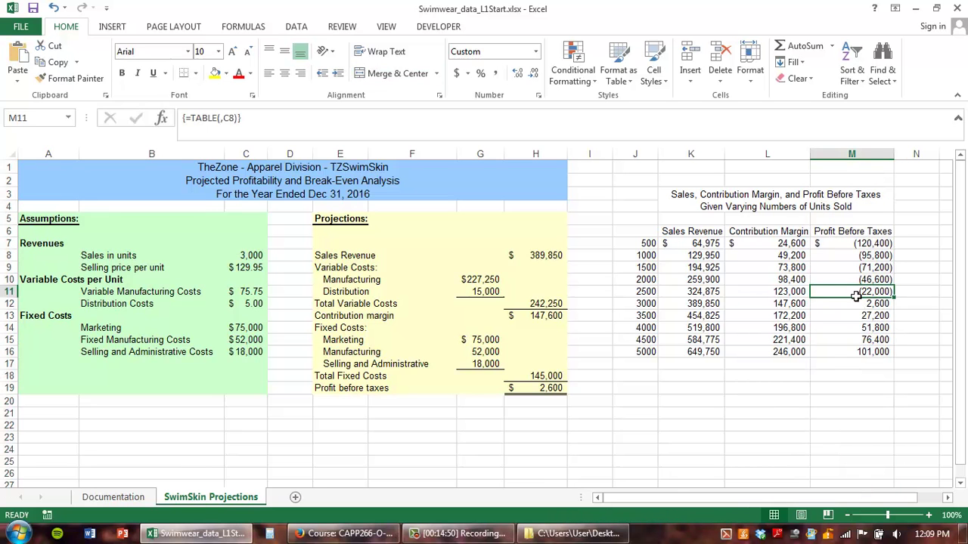
{"action": "left_click_drag", "start_coordinate": [857, 296], "coordinate": [856, 305]}
{"action": "left_click", "coordinate": [647, 292]}
{"action": "left_click_drag", "start_coordinate": [646, 292], "coordinate": [823, 302]}
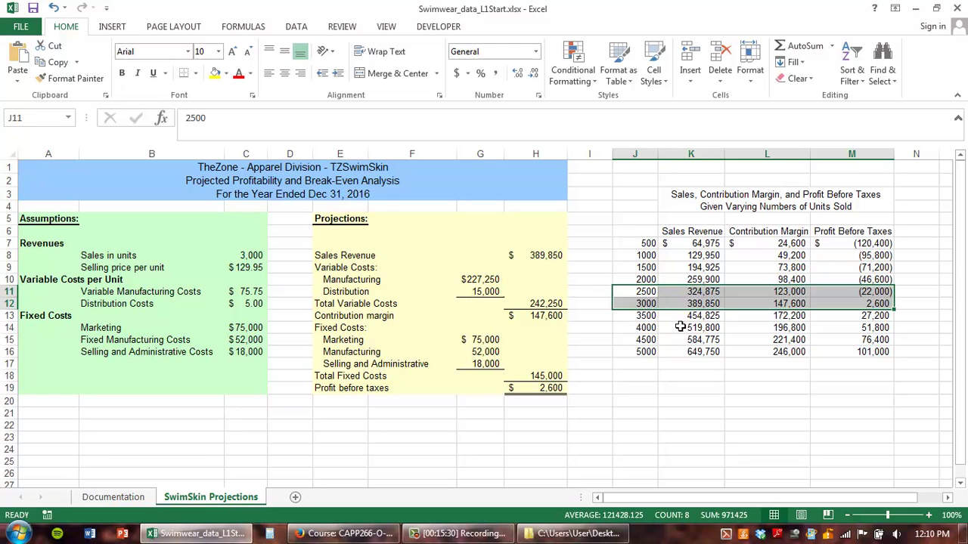
{"action": "left_click", "coordinate": [718, 417]}
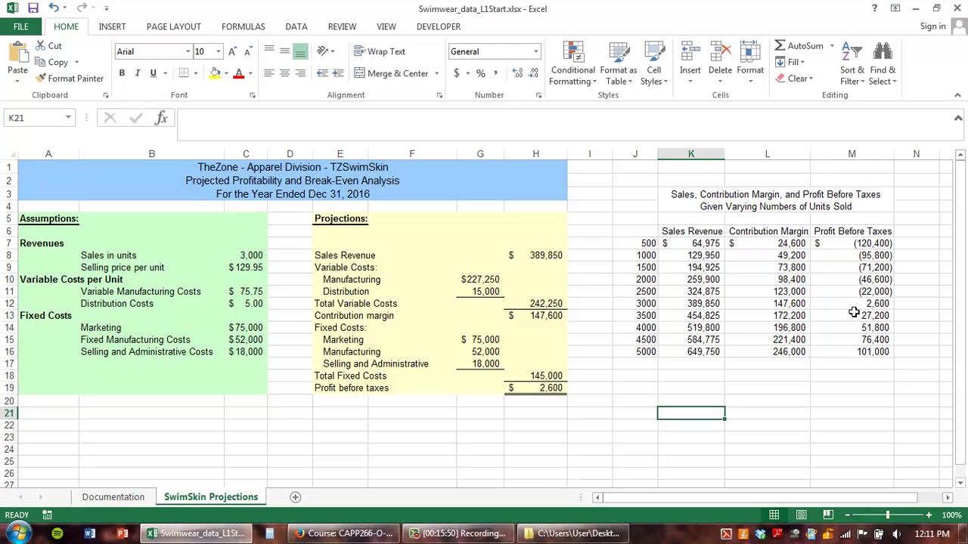
{"action": "left_click", "coordinate": [631, 340]}
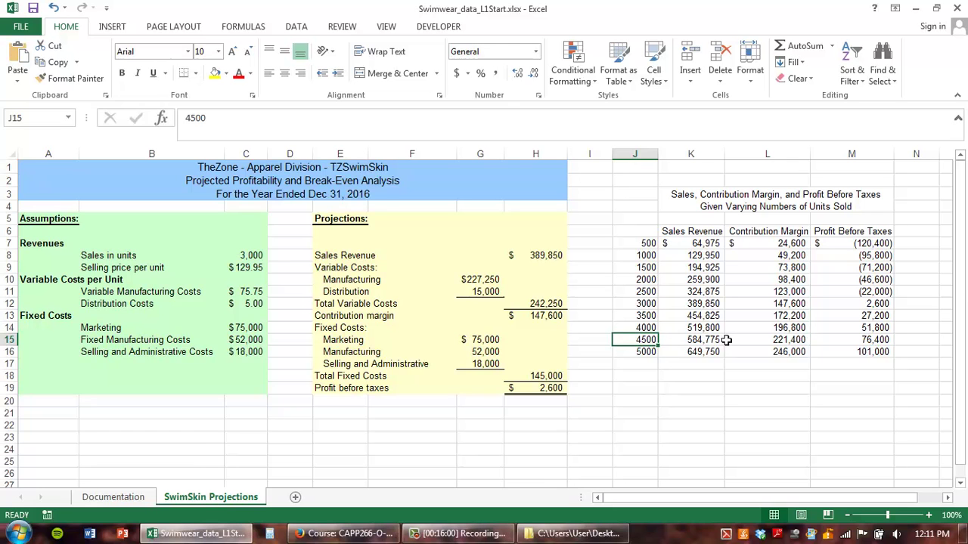
{"action": "left_click", "coordinate": [754, 341]}
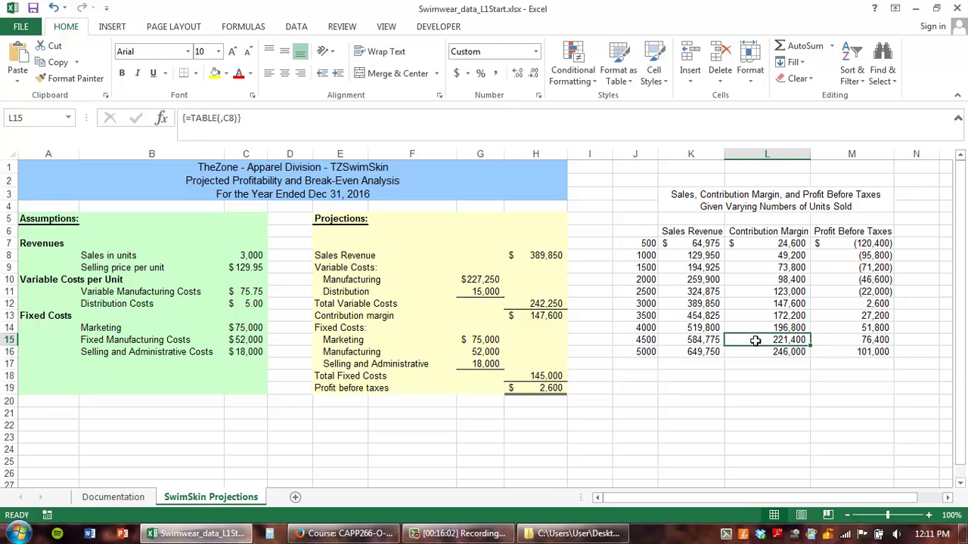
{"action": "left_click", "coordinate": [844, 340]}
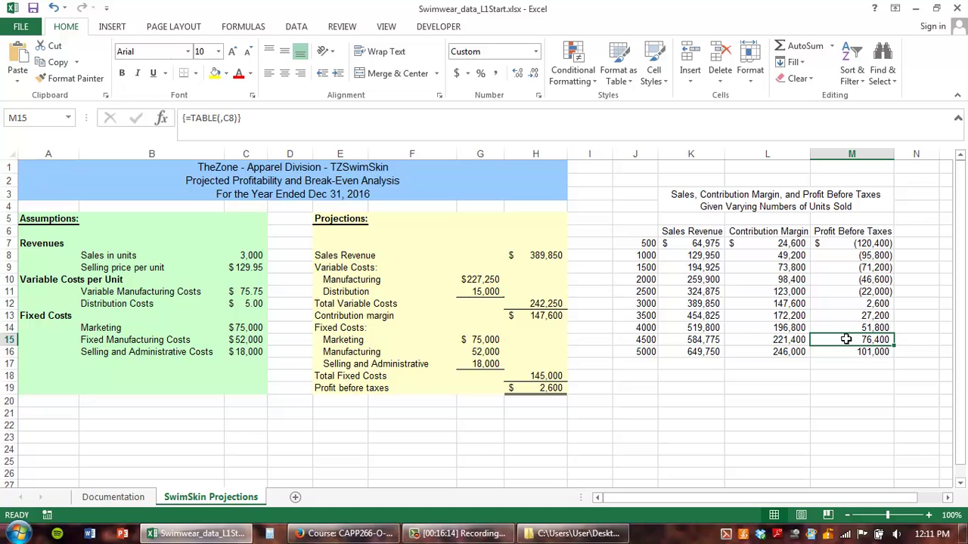
{"action": "key", "text": "F9"}
{"action": "key", "text": "F9"}
Set the variable manufacturing costs per unit in C11 to 95 and autofit the width of column M
{"action": "left_click", "coordinate": [251, 291]}
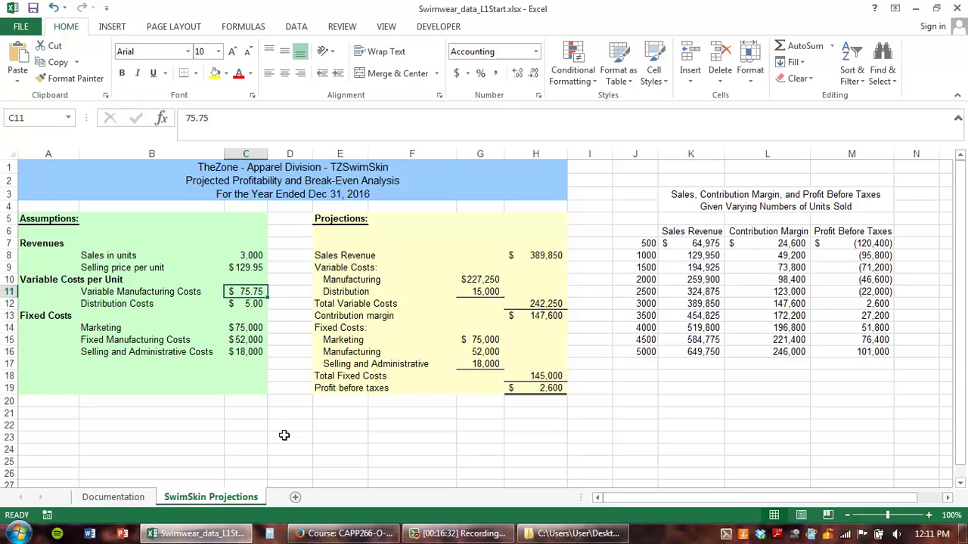
{"action": "type", "text": "95"}
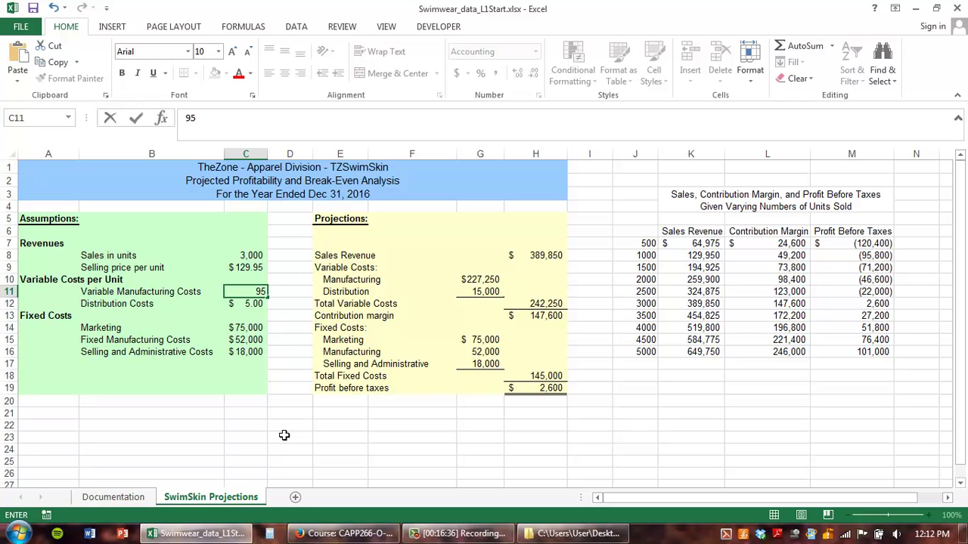
{"action": "key", "text": "Return"}
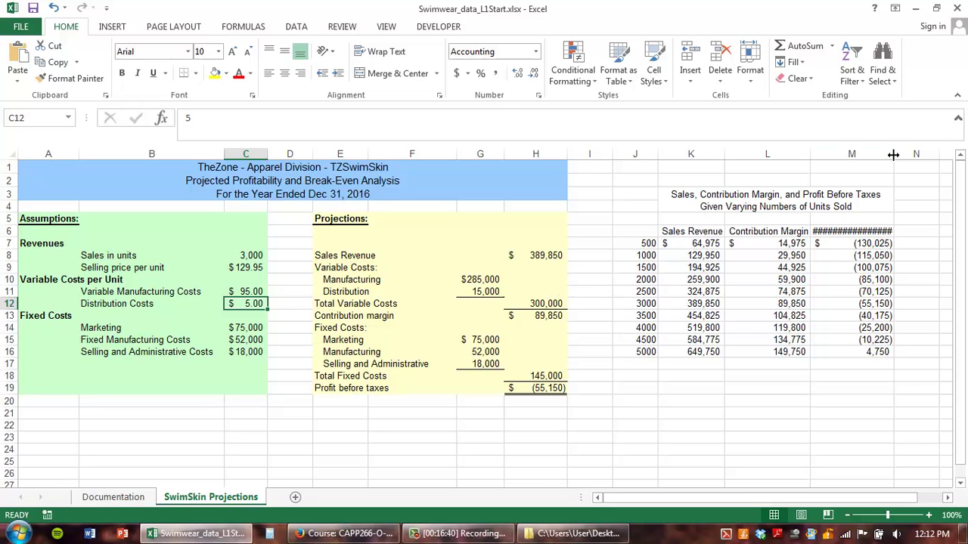
{"action": "double_click", "coordinate": [893, 155]}
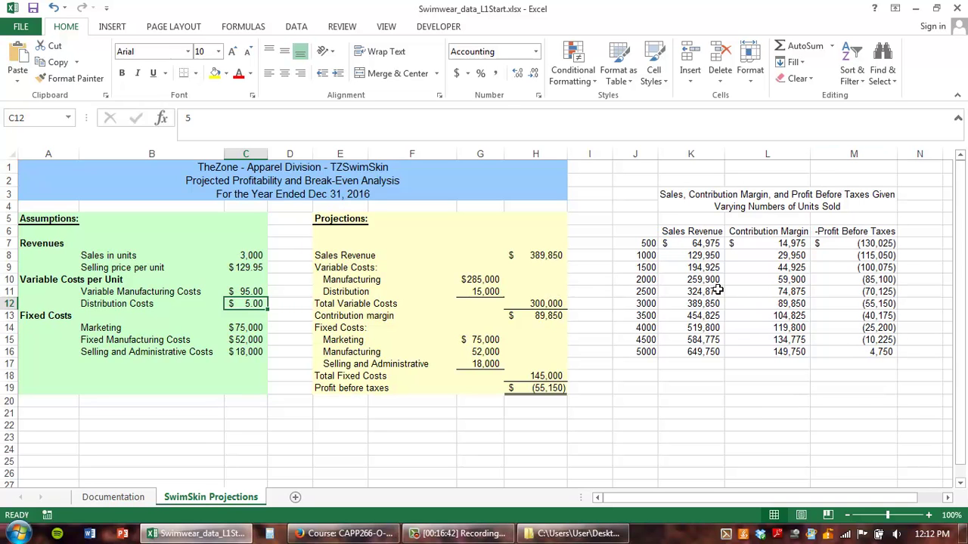
Check the 5000-unit row's profit before taxes, and set the variable manufacturing costs in C11 back to 75.75
{"action": "left_click", "coordinate": [642, 352]}
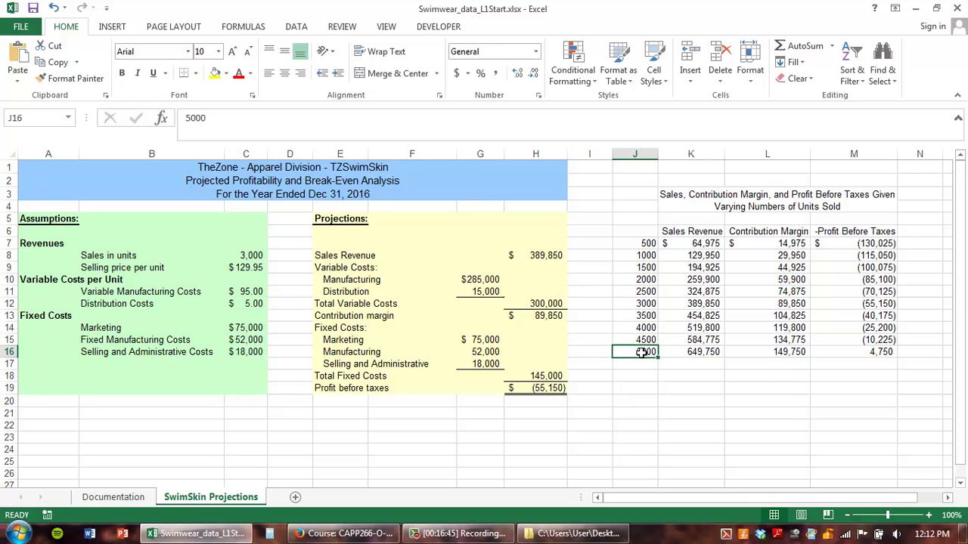
{"action": "left_click", "coordinate": [852, 348]}
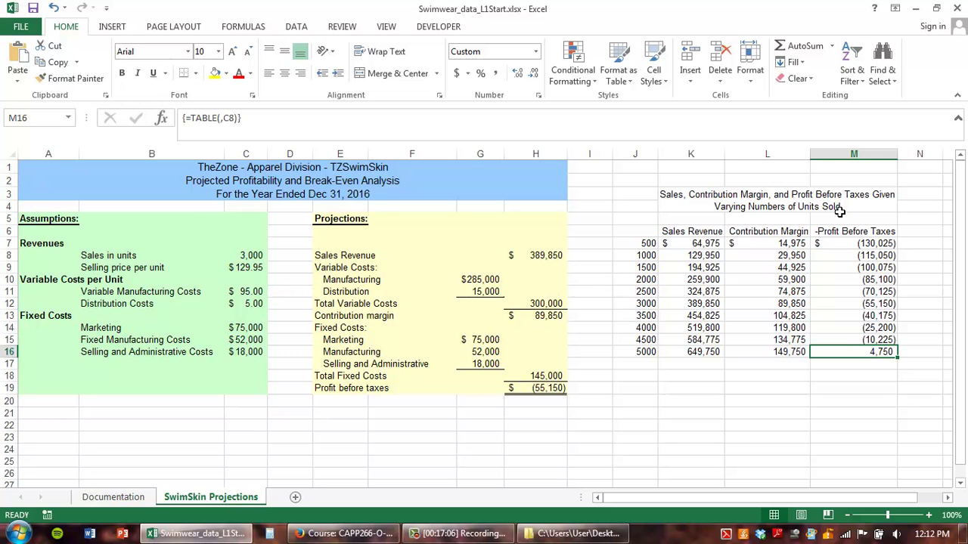
{"action": "left_click", "coordinate": [853, 232]}
{"action": "left_click", "coordinate": [819, 279]}
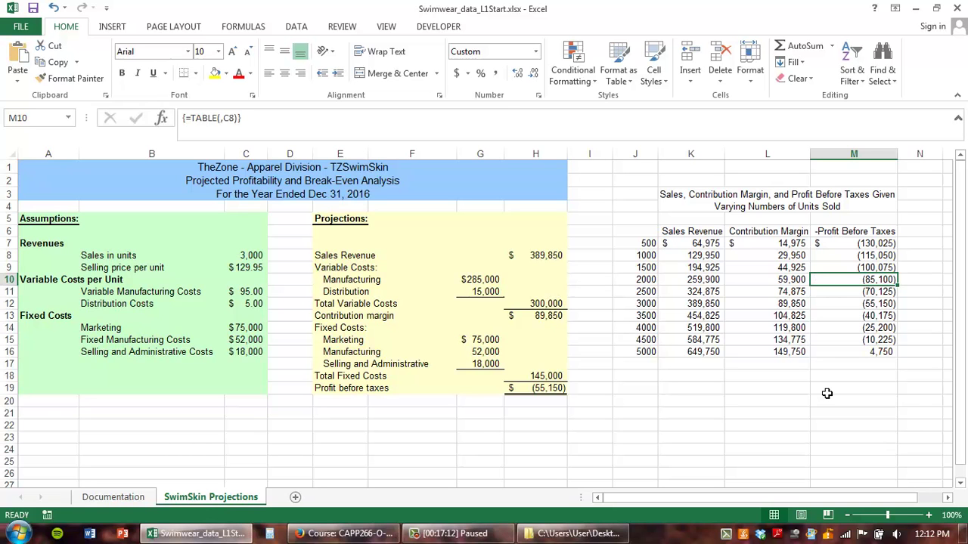
{"action": "left_click", "coordinate": [257, 291]}
{"action": "type", "text": "75.75"}
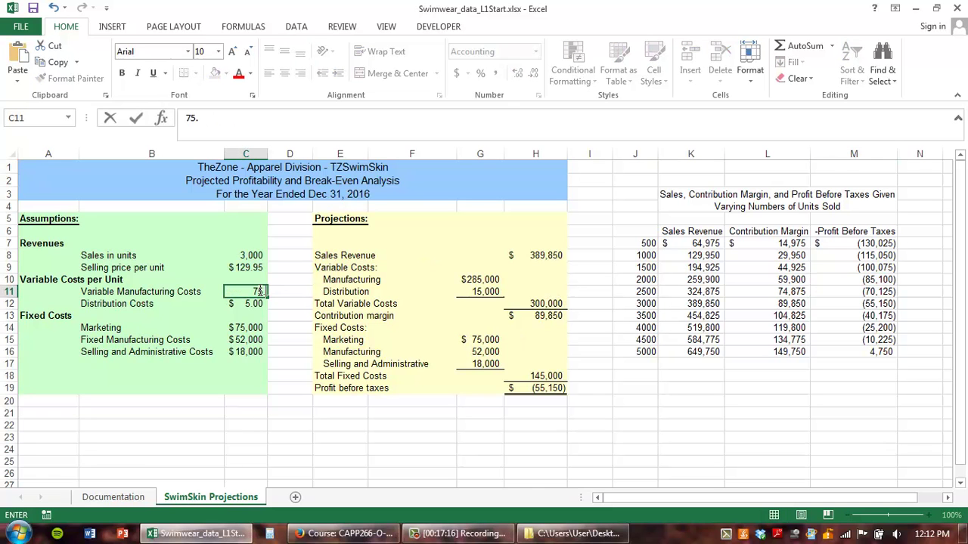
{"action": "key", "text": "Return"}
{"action": "left_click", "coordinate": [684, 292]}
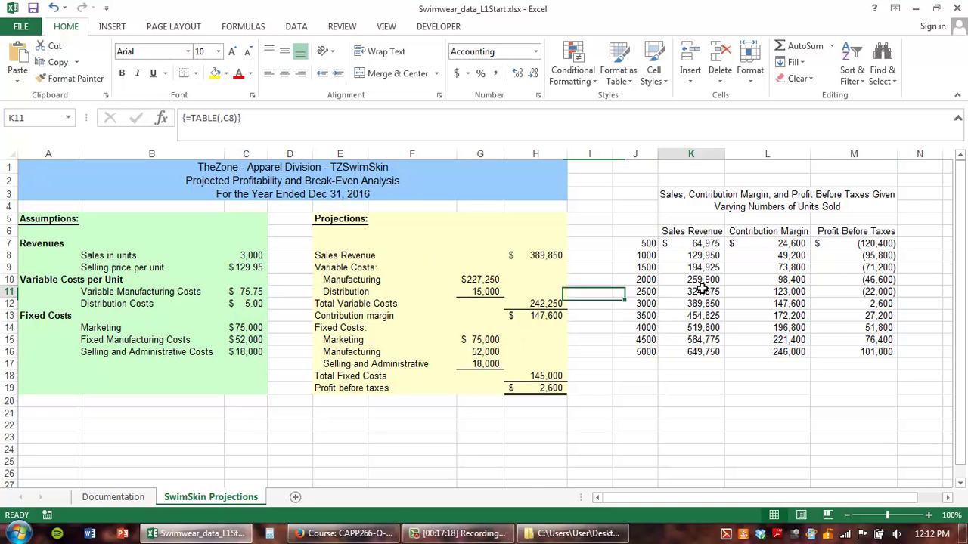
Set the workbook's calculation mode to Automatic Except for Data Tables
{"action": "left_click", "coordinate": [295, 30]}
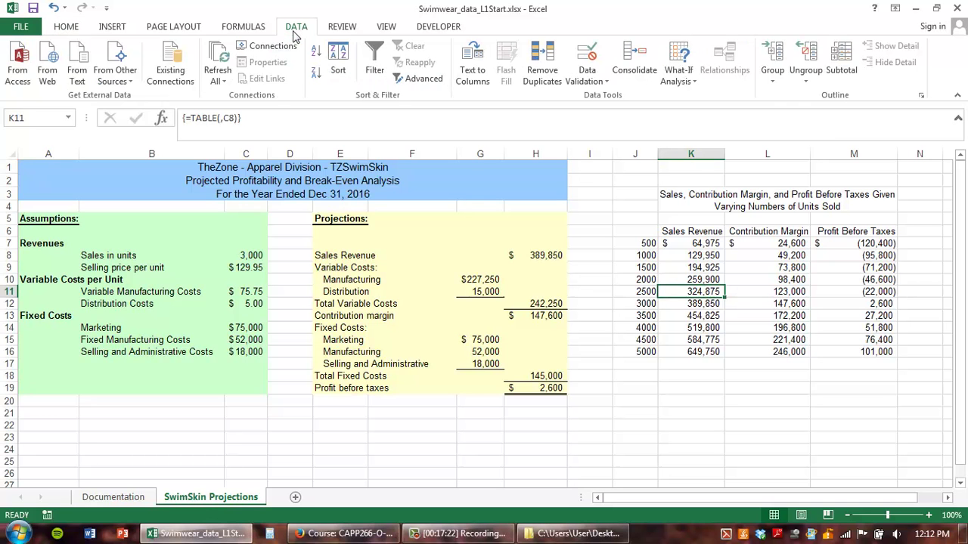
{"action": "left_click", "coordinate": [248, 30]}
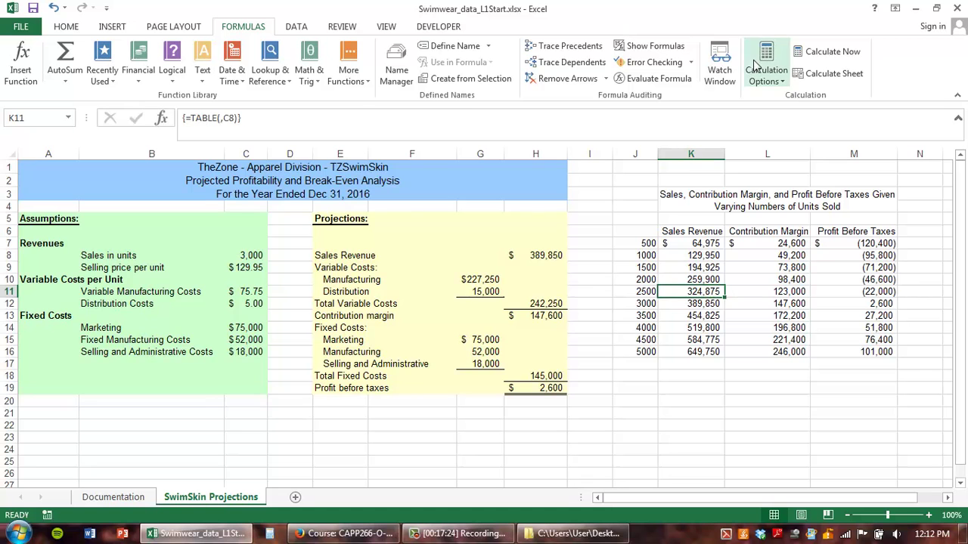
{"action": "left_click", "coordinate": [830, 55]}
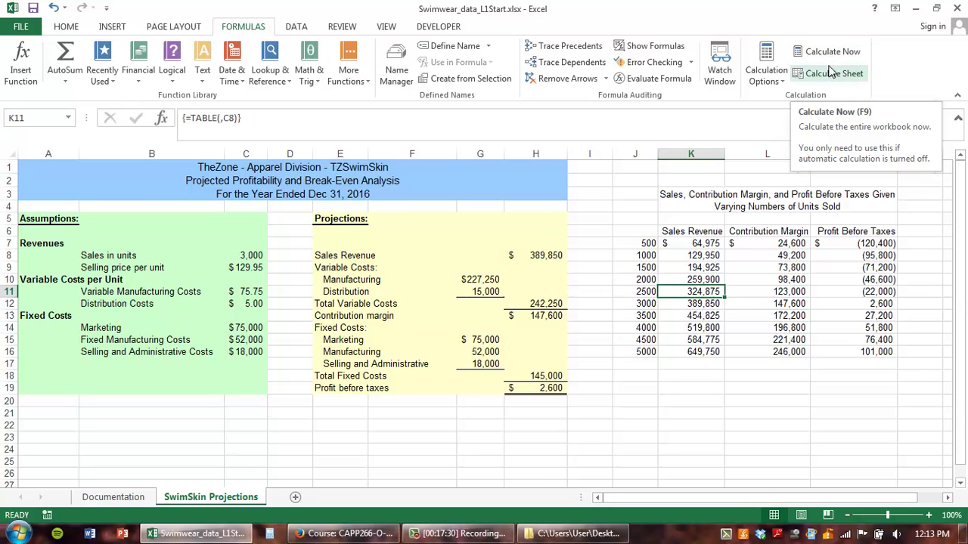
{"action": "left_click", "coordinate": [778, 80]}
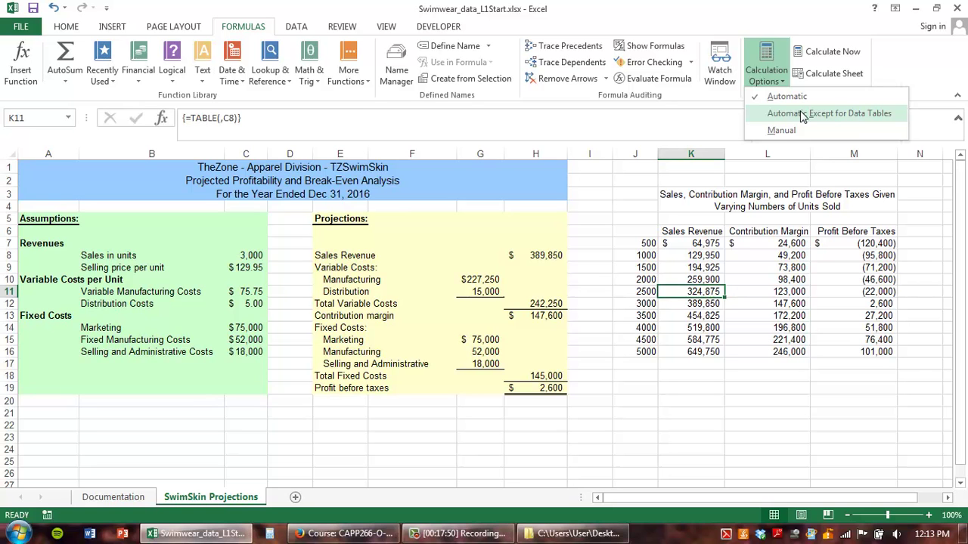
{"action": "left_click", "coordinate": [773, 114]}
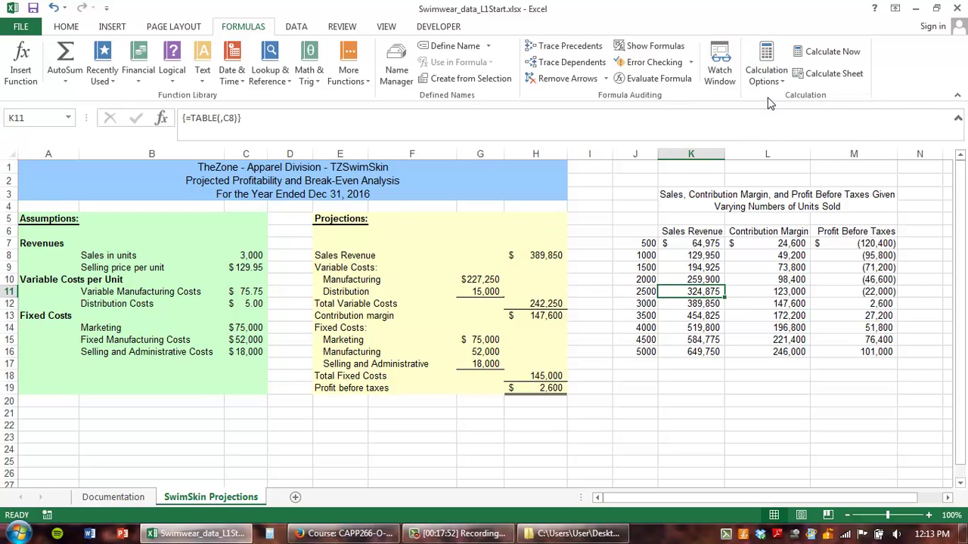
Return the workbook's calculation mode to Automatic and recheck the available calculation options
{"action": "left_click", "coordinate": [766, 72]}
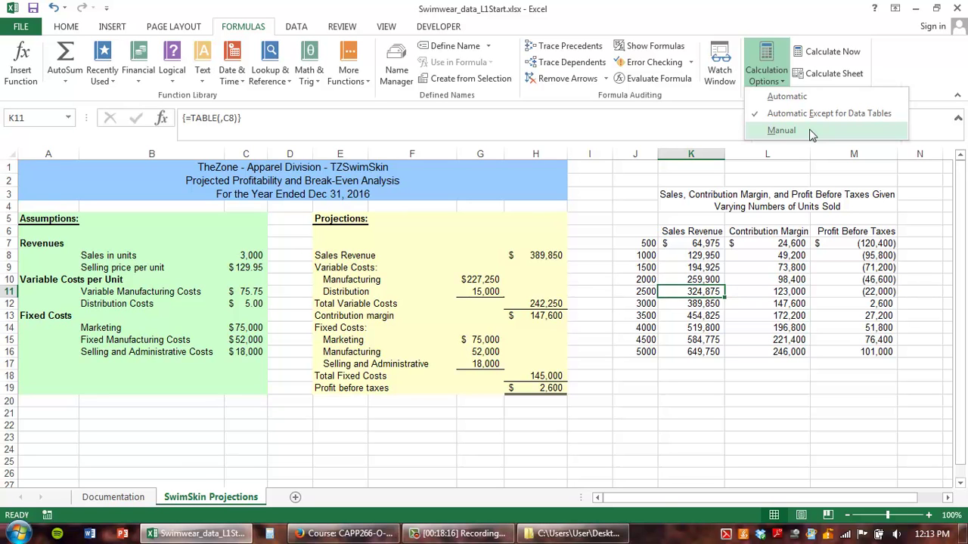
{"action": "left_click", "coordinate": [765, 99]}
{"action": "left_click", "coordinate": [766, 72]}
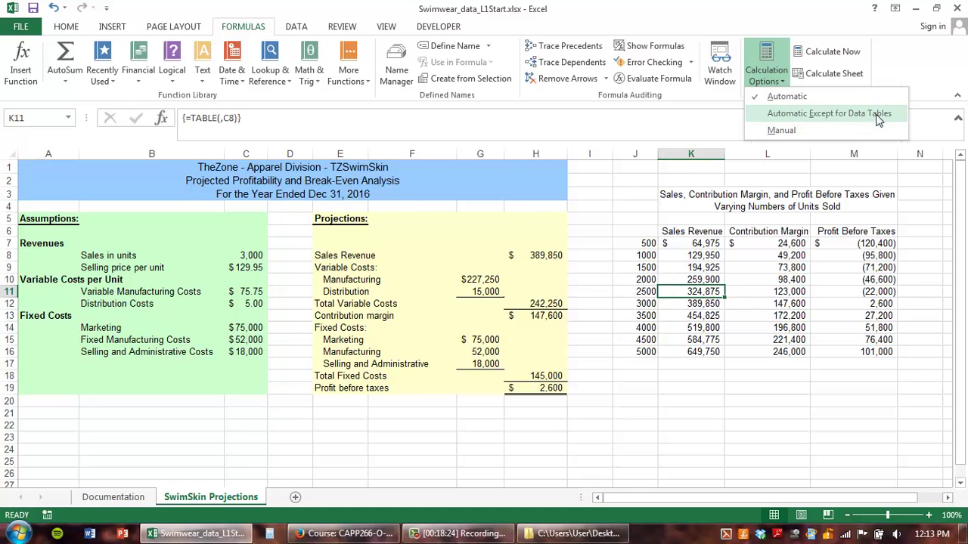
{"action": "left_click", "coordinate": [806, 99]}
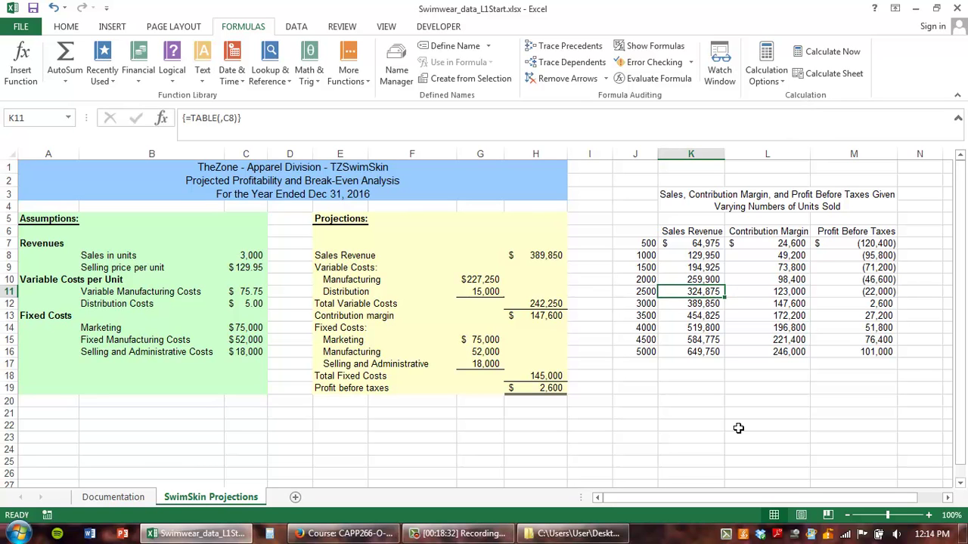
{"action": "left_click", "coordinate": [766, 71]}
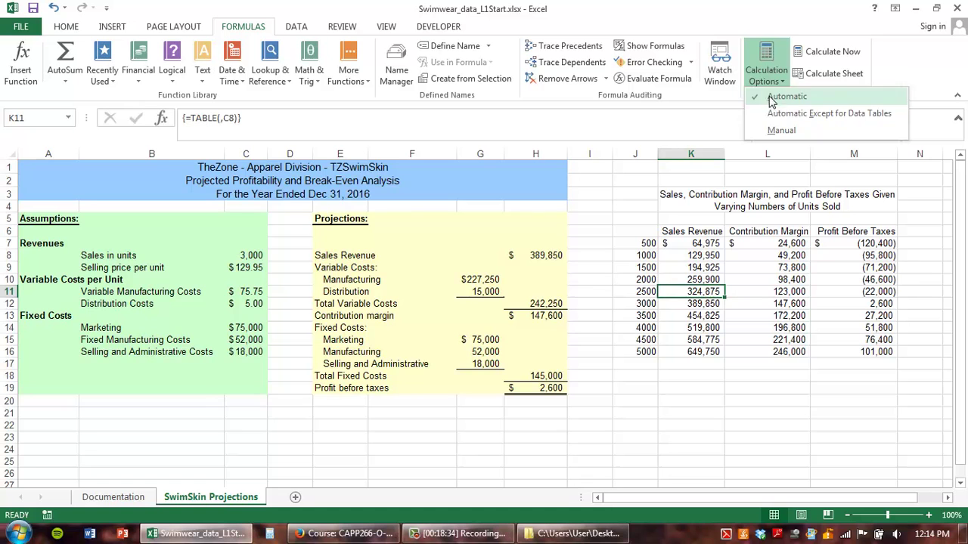
{"action": "left_click", "coordinate": [726, 365]}
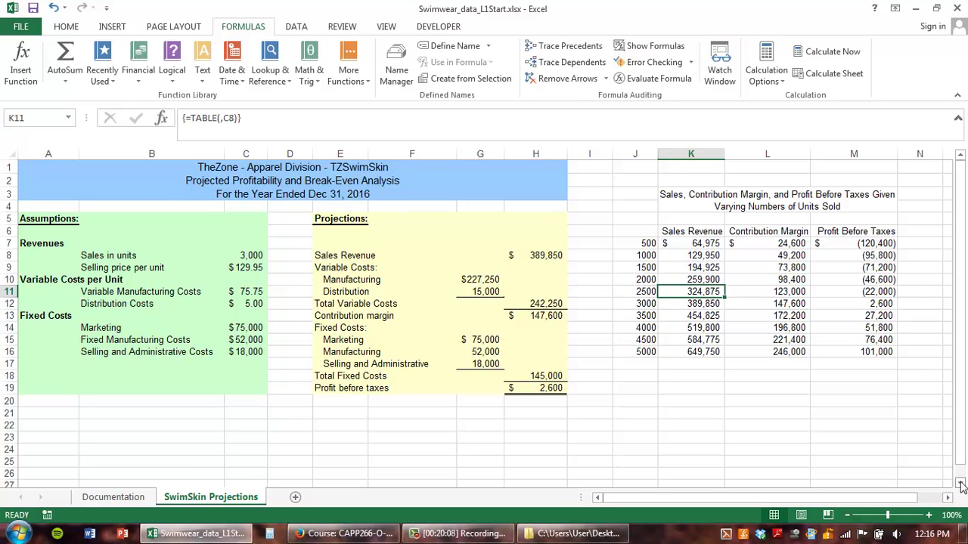
Enter 500 and 1000 in J23:J24 and fill the series of units sold down to 5000 in J32
{"action": "scroll", "coordinate": [740, 407], "scroll_direction": "down", "scroll_amount": 1}
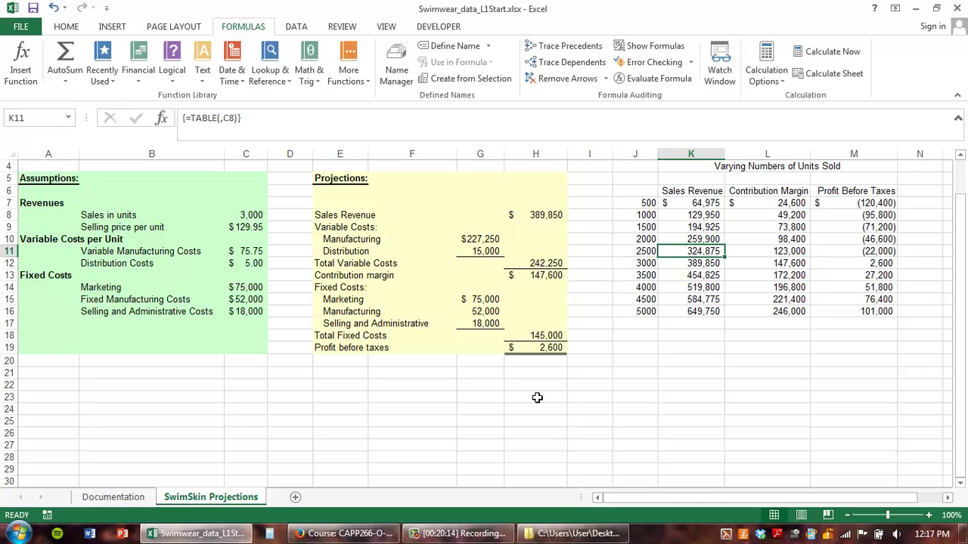
{"action": "left_click", "coordinate": [648, 397]}
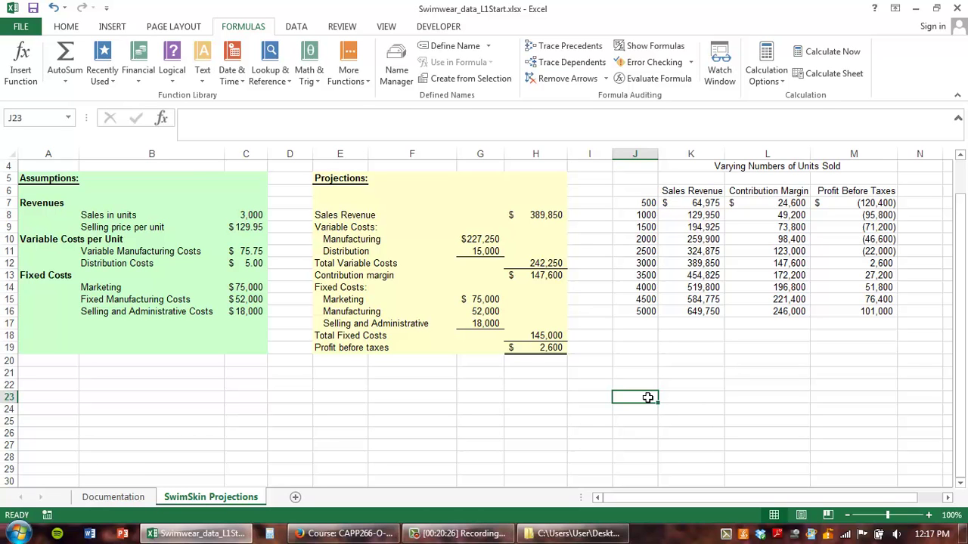
{"action": "type", "text": "5"}
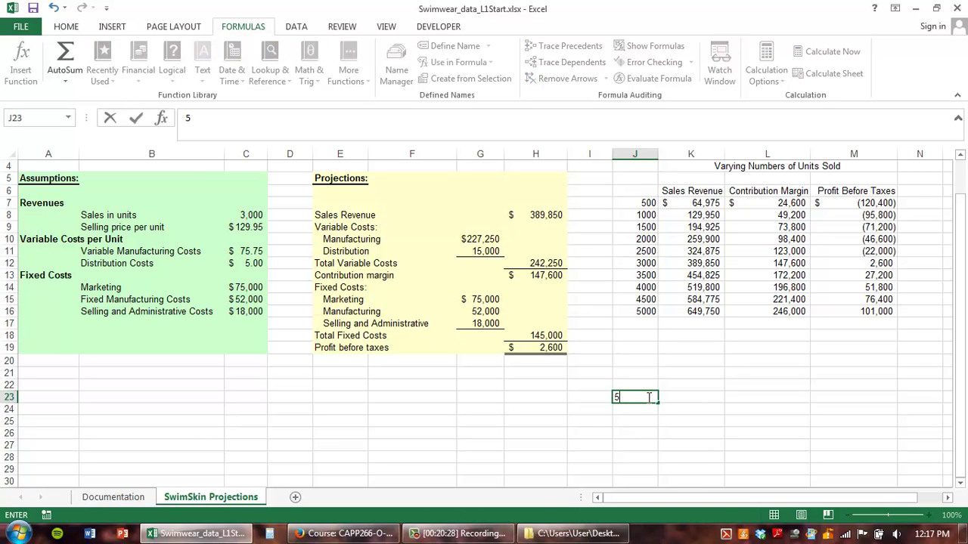
{"action": "type", "text": "00"}
{"action": "key", "text": "Return"}
{"action": "type", "text": "100"}
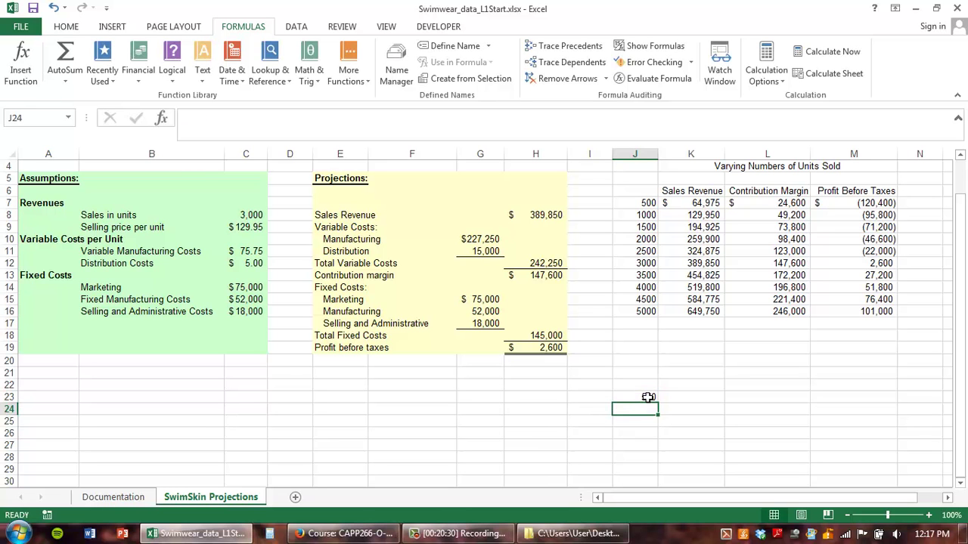
{"action": "type", "text": "0"}
{"action": "key", "text": "Return"}
{"action": "left_click", "coordinate": [648, 397]}
{"action": "left_click_drag", "start_coordinate": [647, 397], "coordinate": [655, 444]}
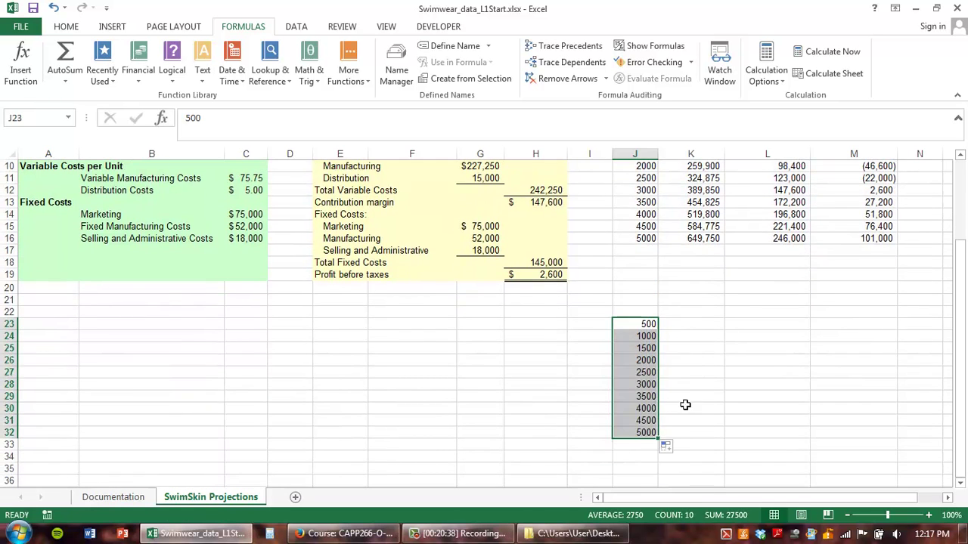
Enter the sales prices 119.95, 129.95, 139.95, 149.95 and 159.95 across K22:O22
{"action": "left_click", "coordinate": [702, 311]}
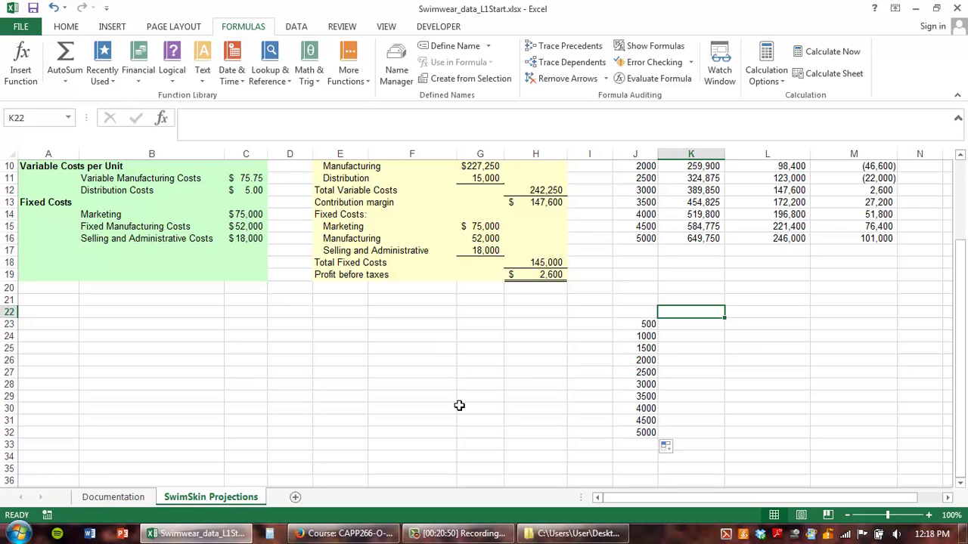
{"action": "type", "text": "11"}
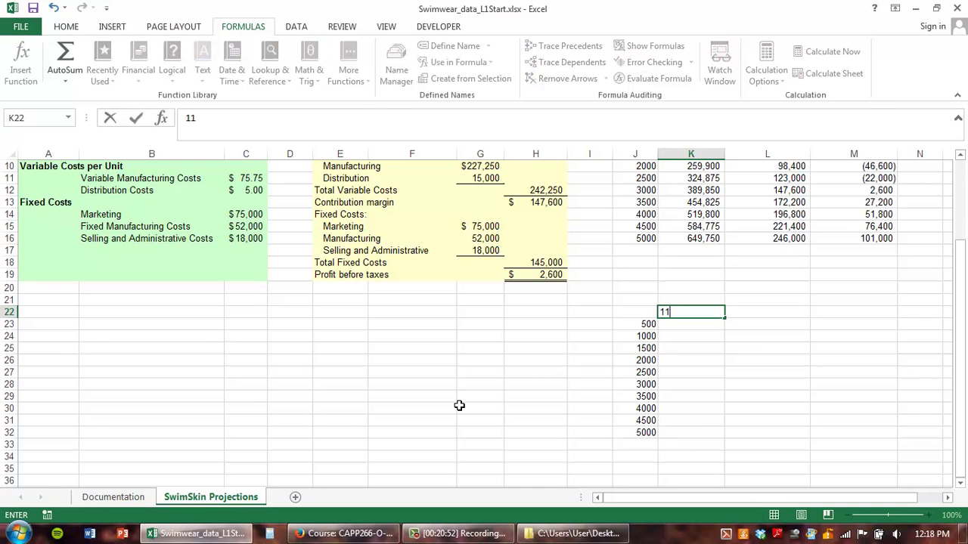
{"action": "type", "text": "9.95"}
{"action": "key", "text": "Tab"}
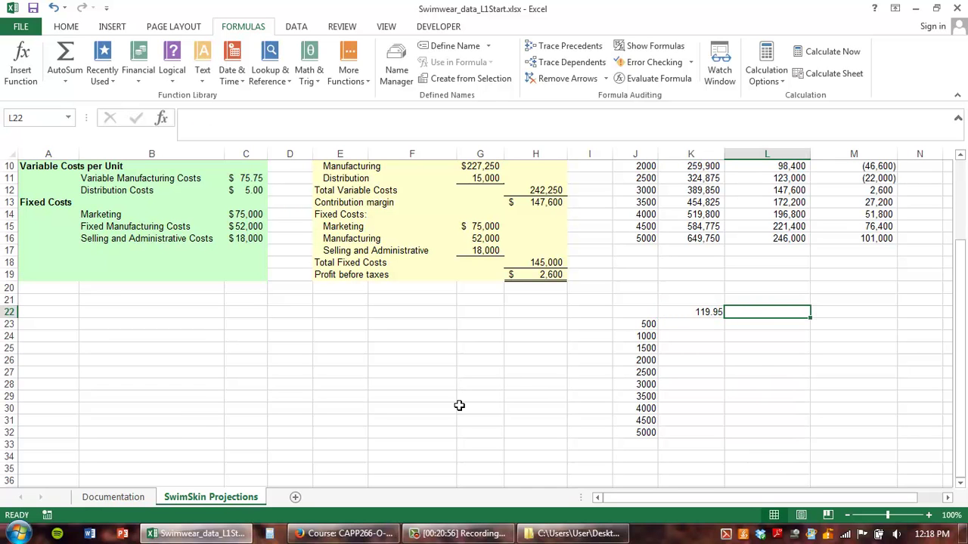
{"action": "type", "text": "129.95"}
{"action": "key", "text": "ctrl+Return"}
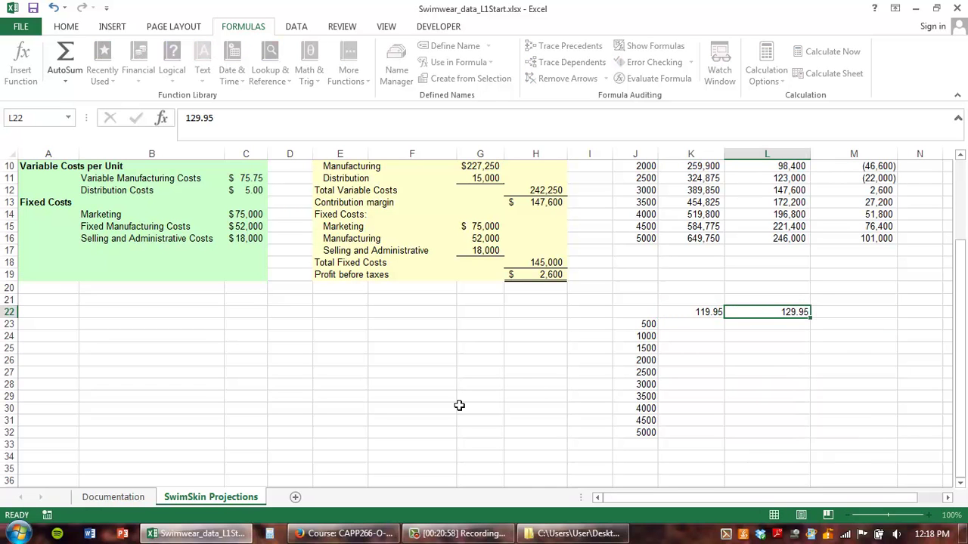
{"action": "key", "text": "Tab"}
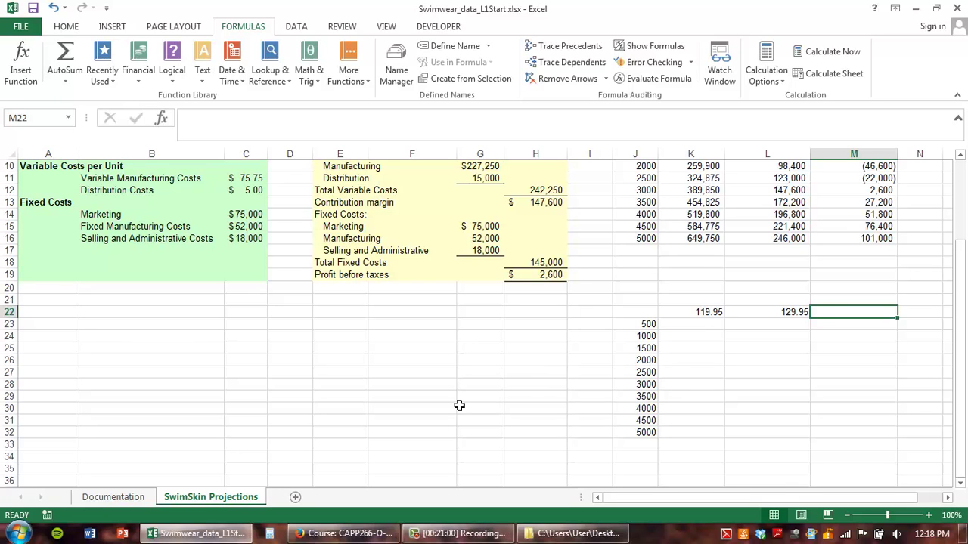
{"action": "type", "text": "139.95"}
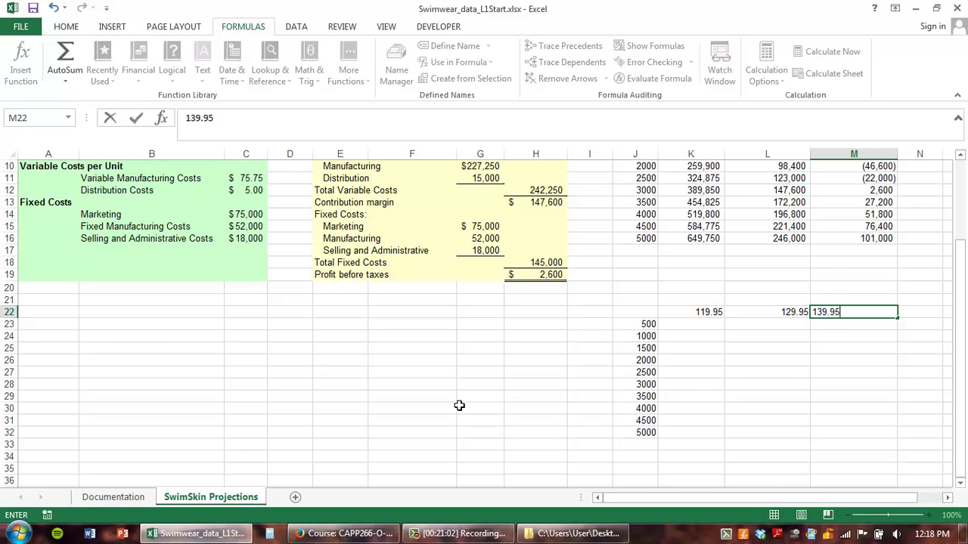
{"action": "key", "text": "Tab"}
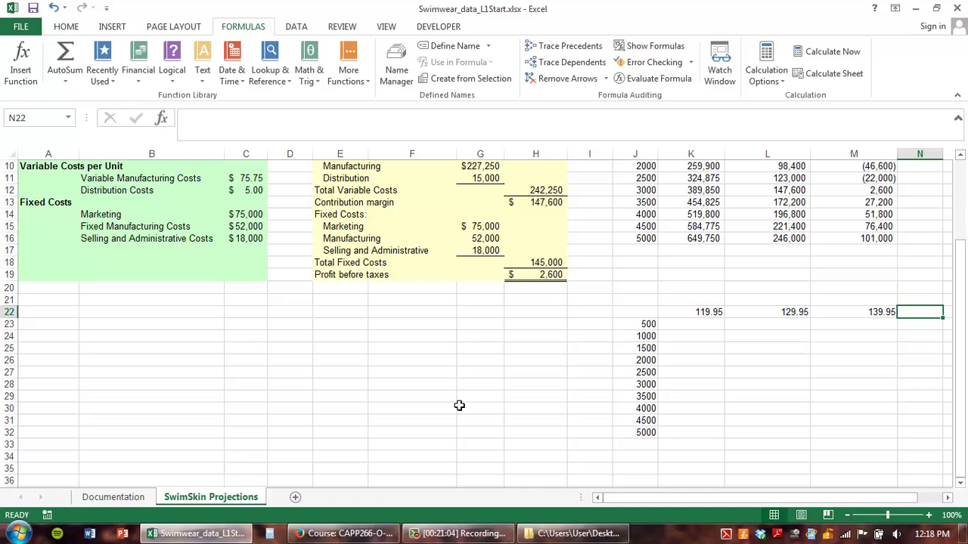
{"action": "type", "text": "149.95"}
{"action": "key", "text": "Tab"}
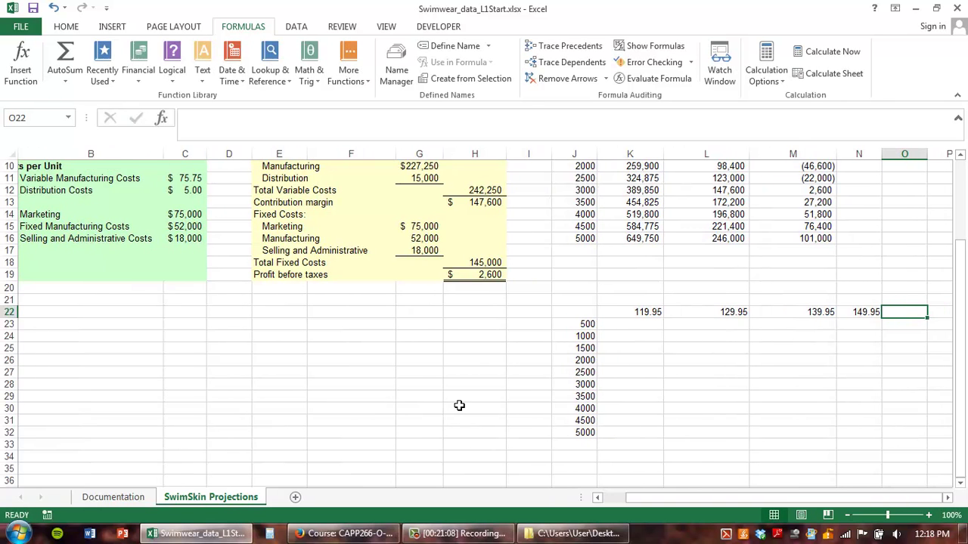
{"action": "type", "text": "159.95"}
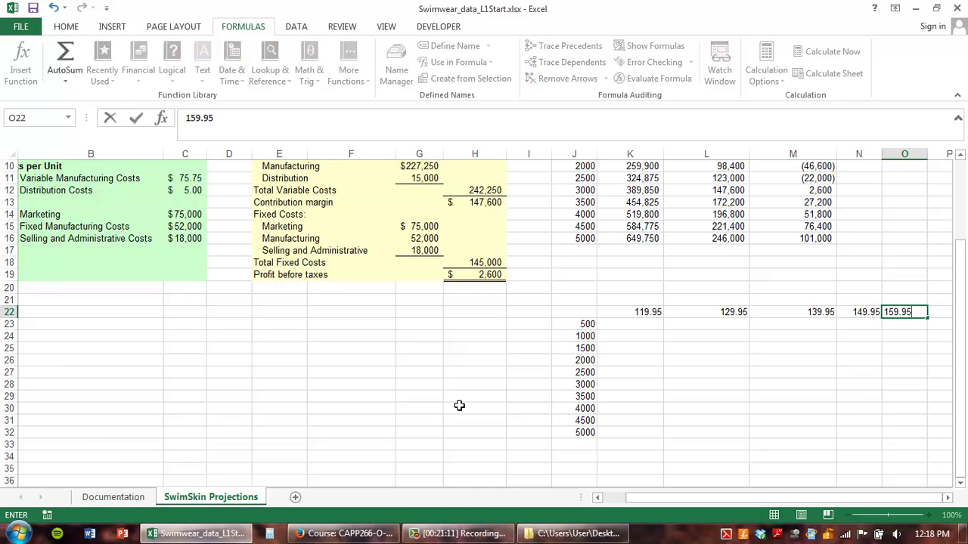
{"action": "key", "text": "Return"}
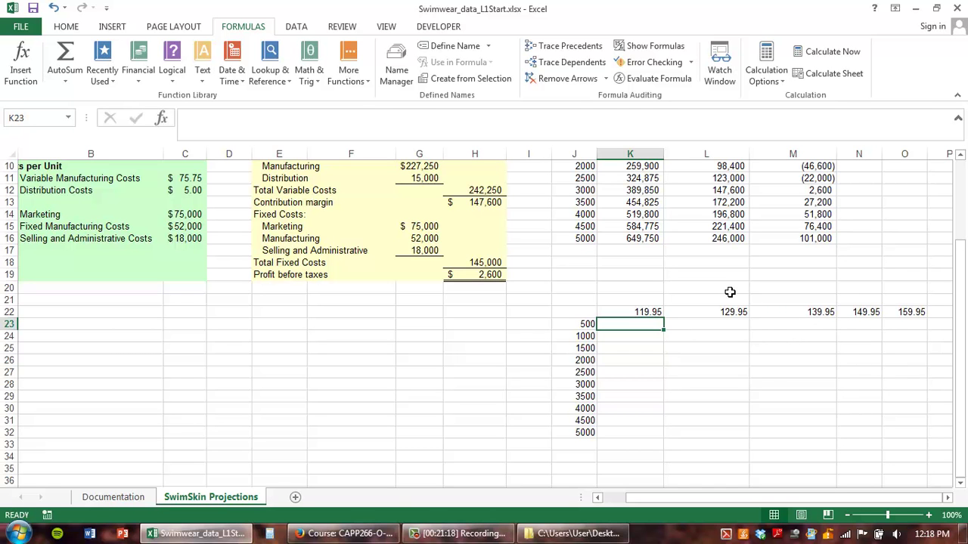
Merge and center L21:M21 above the prices and enter the bold heading "Sales Price"
{"action": "left_click_drag", "start_coordinate": [730, 300], "coordinate": [781, 297]}
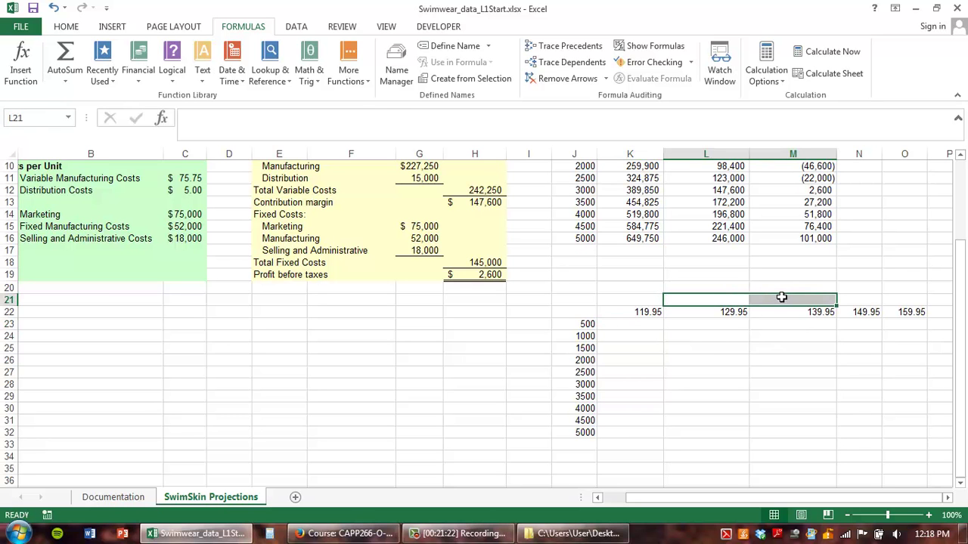
{"action": "left_click", "coordinate": [66, 26]}
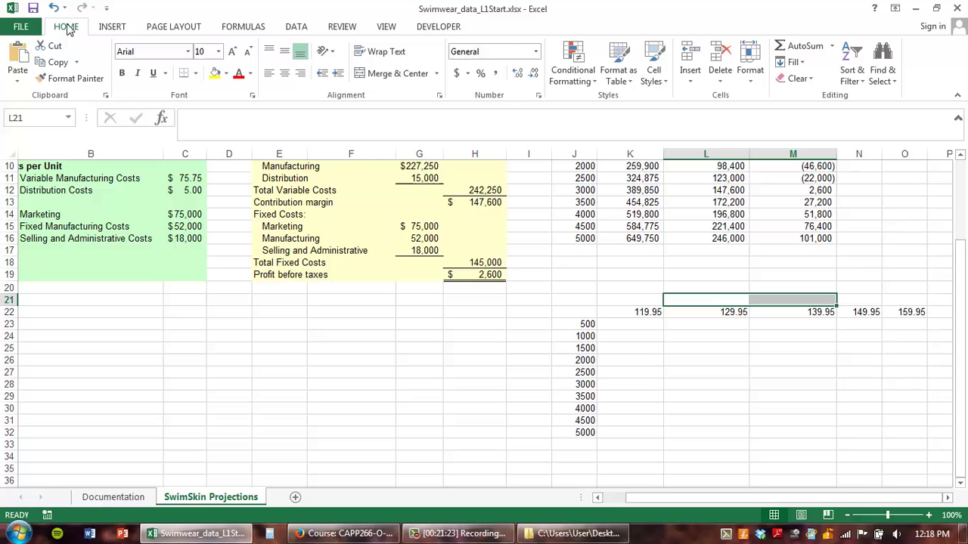
{"action": "left_click", "coordinate": [368, 73]}
{"action": "left_click", "coordinate": [121, 73]}
{"action": "type", "text": "Sales Price"}
{"action": "key", "text": "Return"}
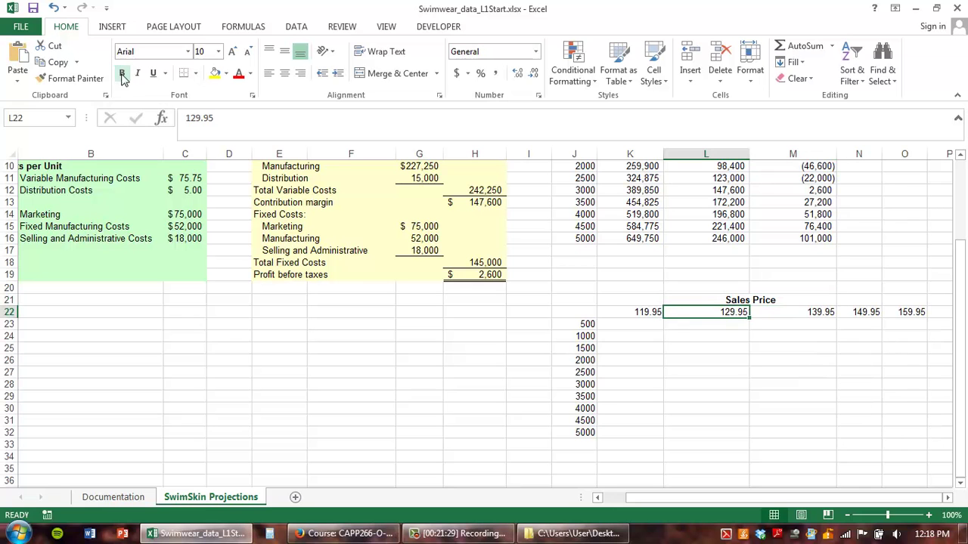
{"action": "left_click", "coordinate": [680, 350]}
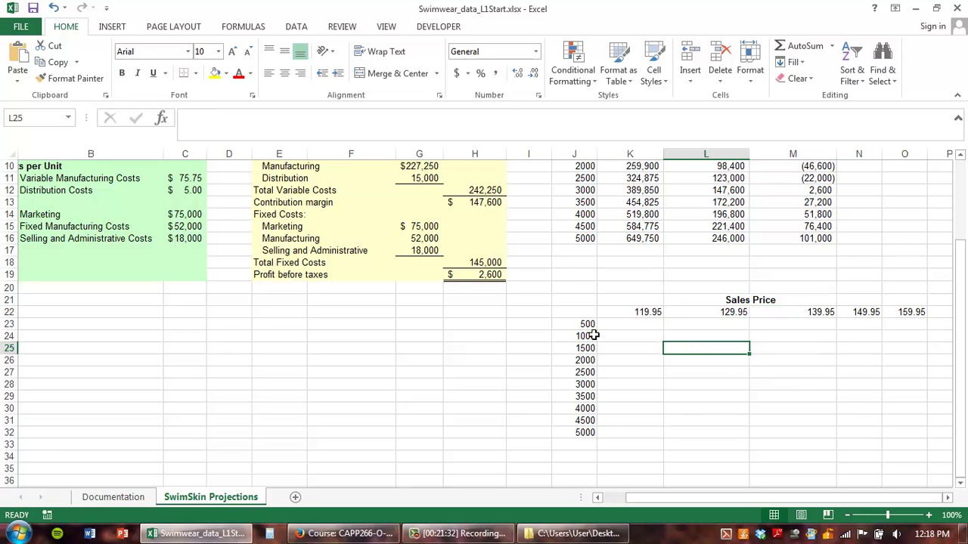
Check the formula behind the Sales Revenue heading in K6 of the first data table
{"action": "left_click", "coordinate": [961, 157]}
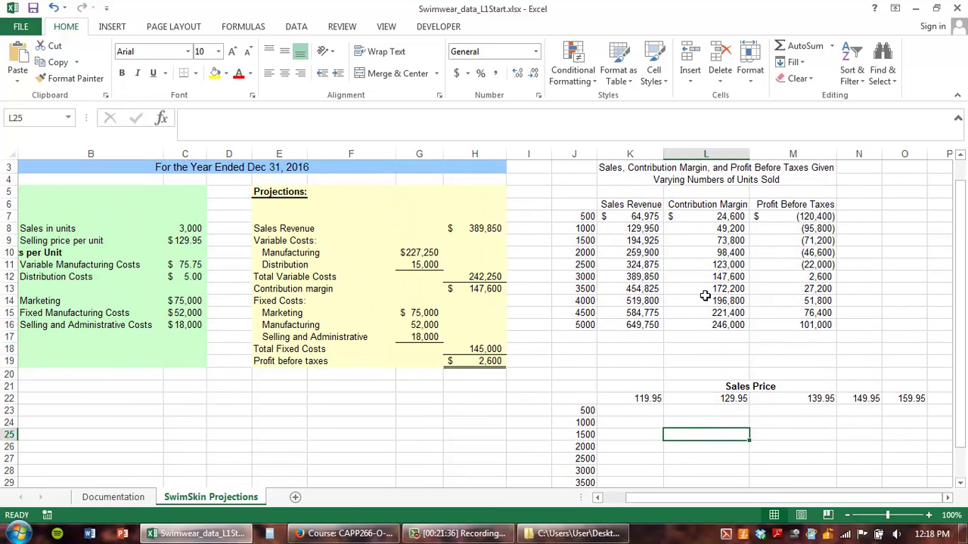
{"action": "left_click", "coordinate": [639, 206]}
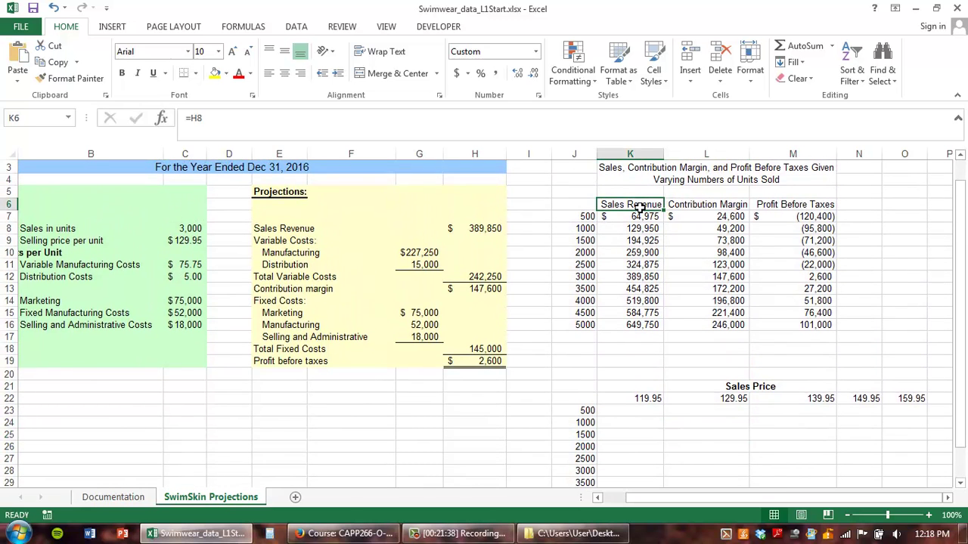
{"action": "left_click", "coordinate": [703, 456]}
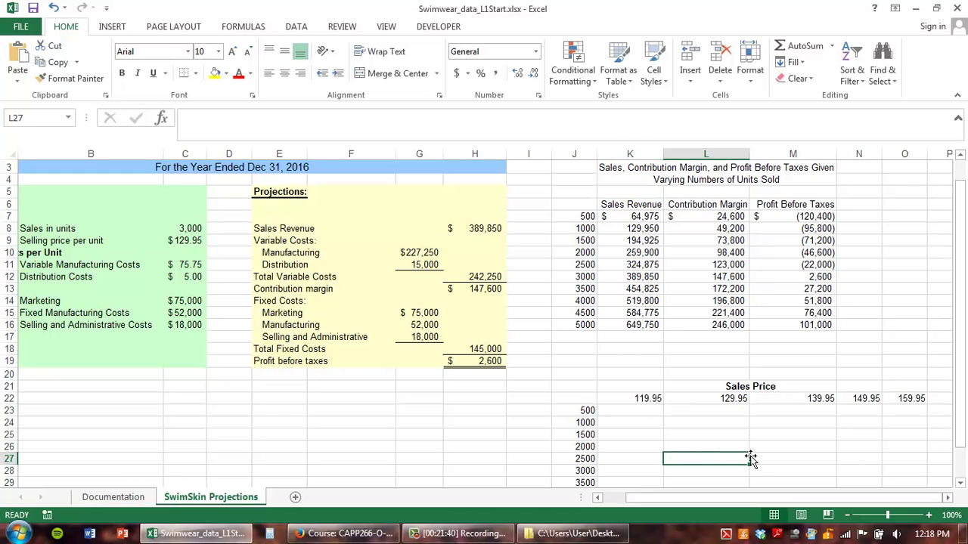
Link J22, the corner cell of the second data table, to the profit before taxes with =H19
{"action": "left_click", "coordinate": [961, 483]}
{"action": "left_click", "coordinate": [961, 484]}
{"action": "left_click", "coordinate": [961, 484]}
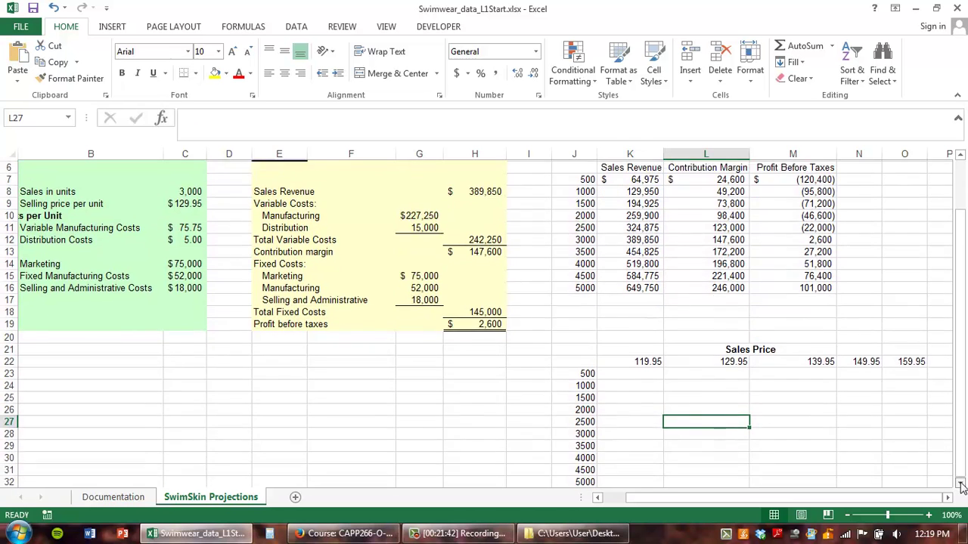
{"action": "left_click", "coordinate": [960, 484]}
{"action": "left_click", "coordinate": [587, 349]}
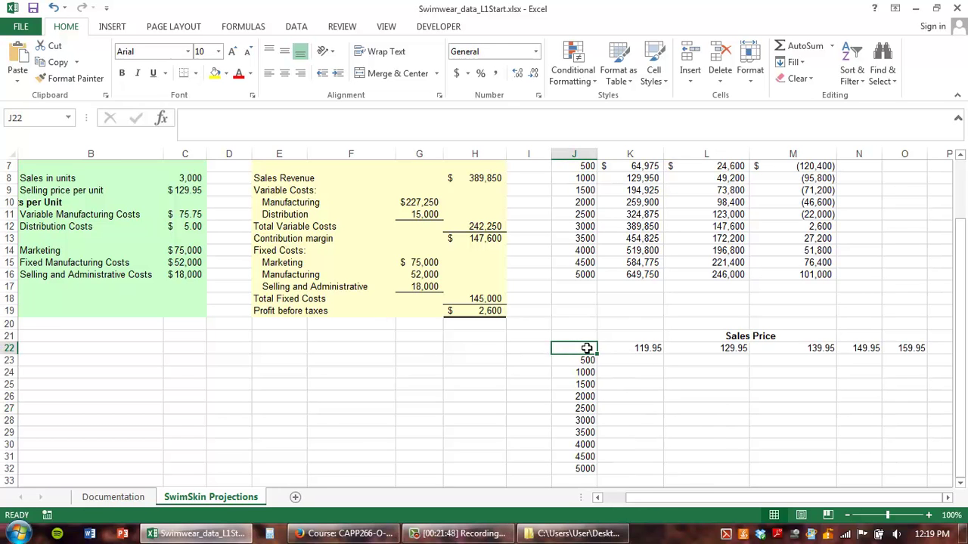
{"action": "type", "text": "="}
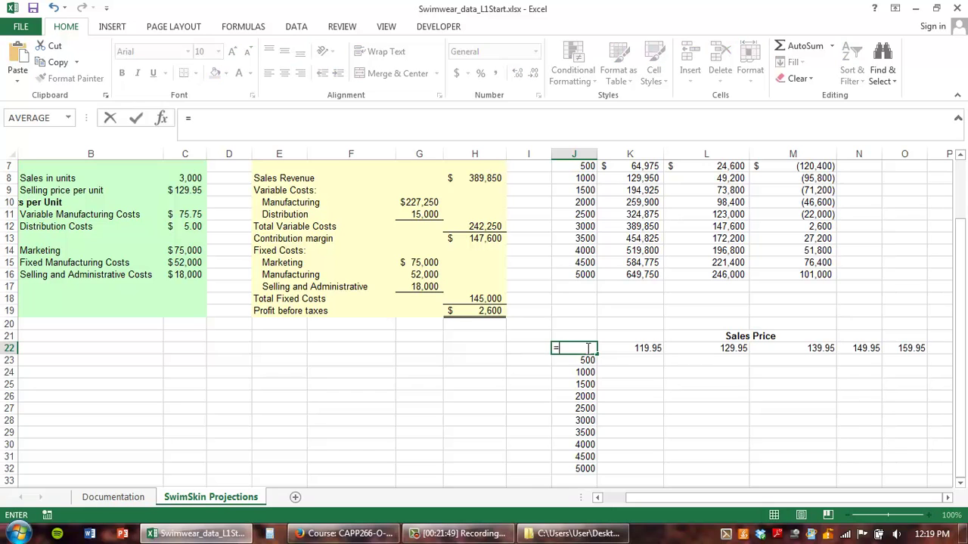
{"action": "left_click", "coordinate": [474, 311]}
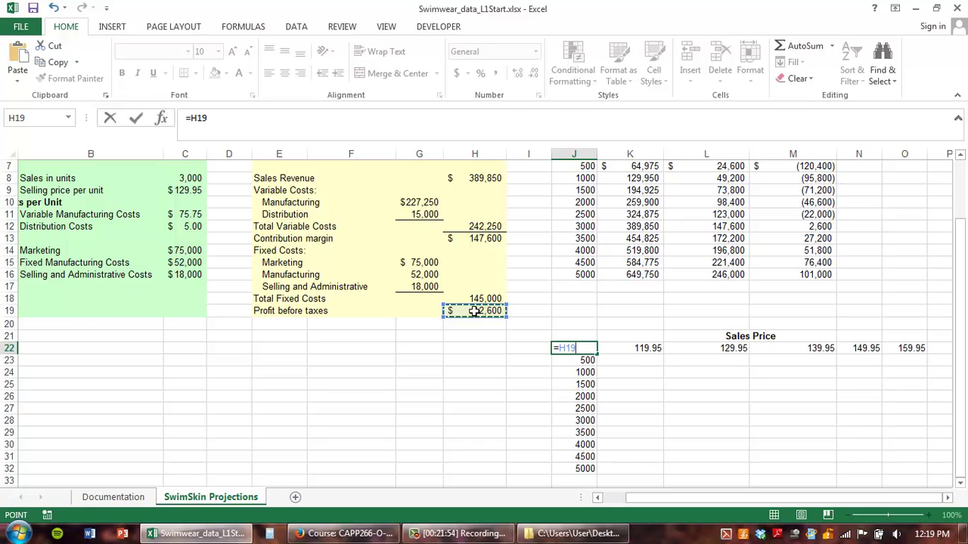
{"action": "key", "text": "Return"}
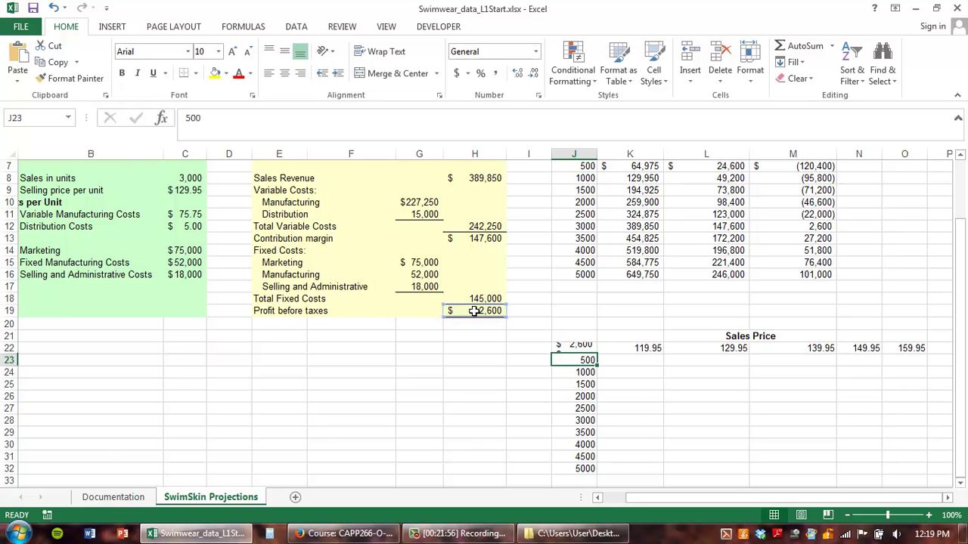
Apply the custom number format "Units Sold" to J22 so the cell shows that text as its label
{"action": "left_click", "coordinate": [578, 347]}
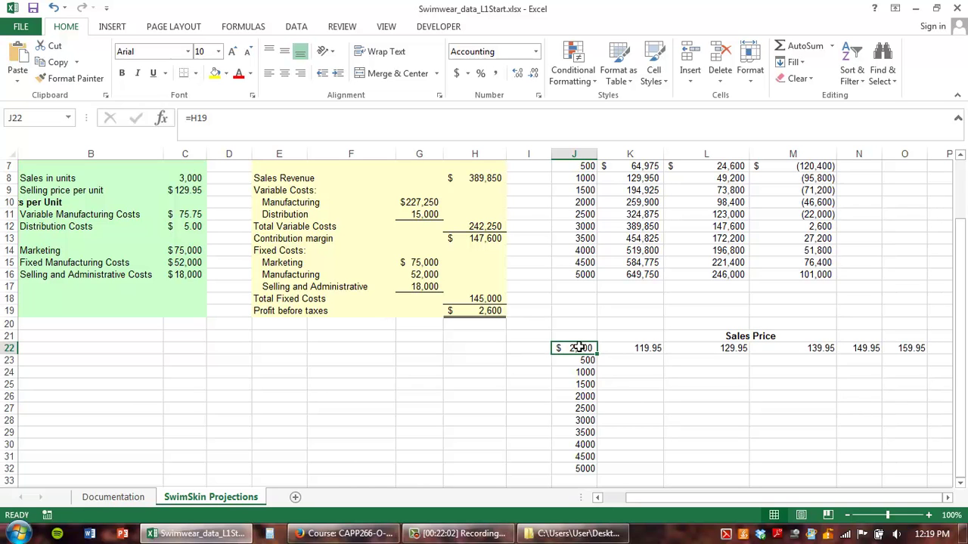
{"action": "right_click", "coordinate": [578, 347]}
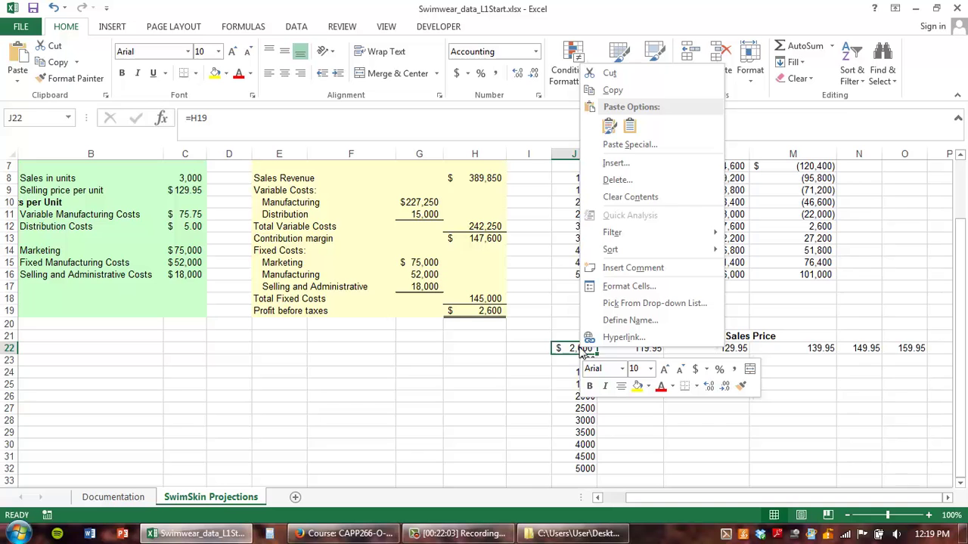
{"action": "left_click", "coordinate": [655, 286]}
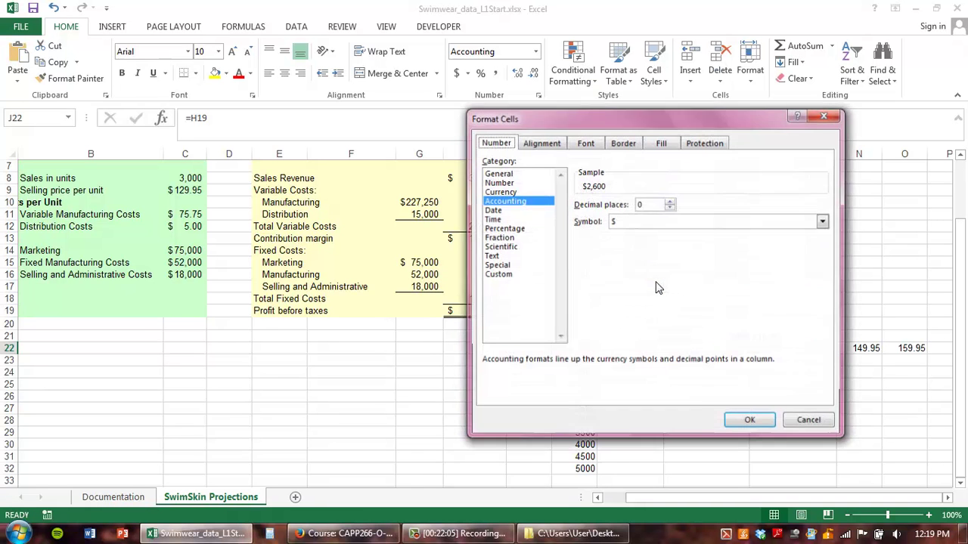
{"action": "left_click", "coordinate": [507, 275]}
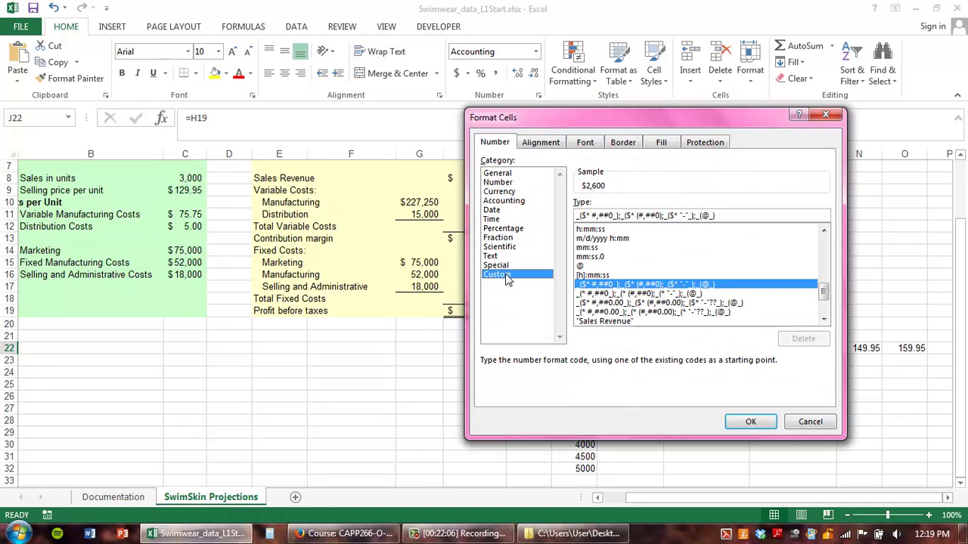
{"action": "left_click", "coordinate": [714, 215]}
{"action": "key", "text": "BackSpace"}
{"action": "key", "text": "BackSpace"}
{"action": "key", "text": "BackSpace"}
{"action": "key", "text": "BackSpace"}
{"action": "key", "text": "BackSpace"}
{"action": "key", "text": "BackSpace"}
{"action": "key", "text": "BackSpace"}
{"action": "key", "text": "BackSpace"}
{"action": "key", "text": "BackSpace"}
{"action": "key", "text": "BackSpace"}
{"action": "key", "text": "BackSpace"}
{"action": "key", "text": "BackSpace"}
{"action": "key", "text": "BackSpace"}
{"action": "key", "text": "BackSpace"}
{"action": "key", "text": "BackSpace"}
{"action": "key", "text": "BackSpace"}
{"action": "key", "text": "BackSpace"}
{"action": "key", "text": "BackSpace"}
{"action": "key", "text": "BackSpace"}
{"action": "key", "text": "BackSpace"}
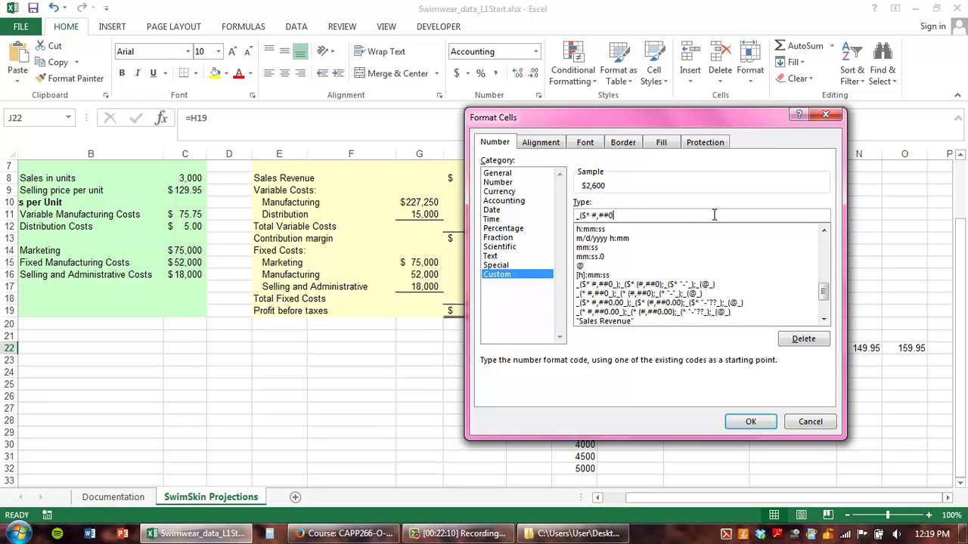
{"action": "key", "text": "BackSpace"}
{"action": "key", "text": "BackSpace"}
{"action": "key", "text": "BackSpace"}
{"action": "key", "text": "BackSpace"}
{"action": "key", "text": "BackSpace"}
{"action": "key", "text": "BackSpace"}
{"action": "key", "text": "BackSpace"}
{"action": "key", "text": "BackSpace"}
{"action": "key", "text": "BackSpace"}
{"action": "key", "text": "BackSpace"}
{"action": "type", "text": "\"Units Sold\""}
{"action": "left_click", "coordinate": [750, 421]}
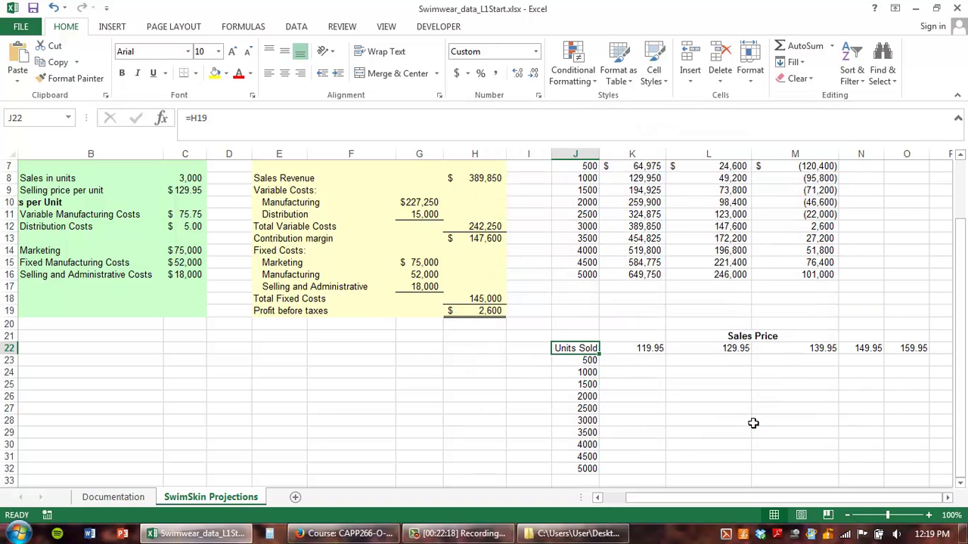
{"action": "left_click", "coordinate": [667, 397]}
Review the units sold column J22:J32, the Sales Price heading and the prices in K22:O22
{"action": "left_click", "coordinate": [586, 348]}
{"action": "left_click_drag", "start_coordinate": [586, 348], "coordinate": [587, 469]}
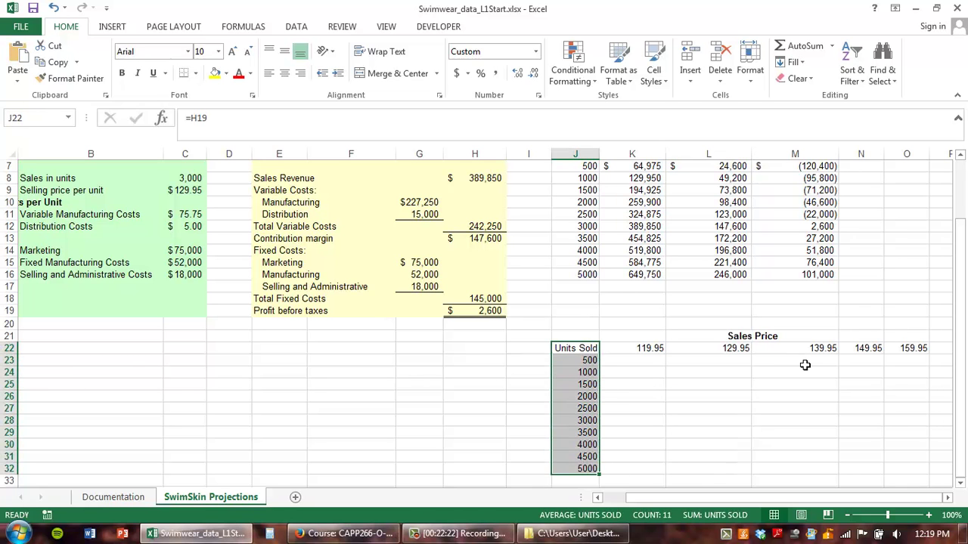
{"action": "left_click", "coordinate": [805, 366]}
{"action": "left_click", "coordinate": [754, 337]}
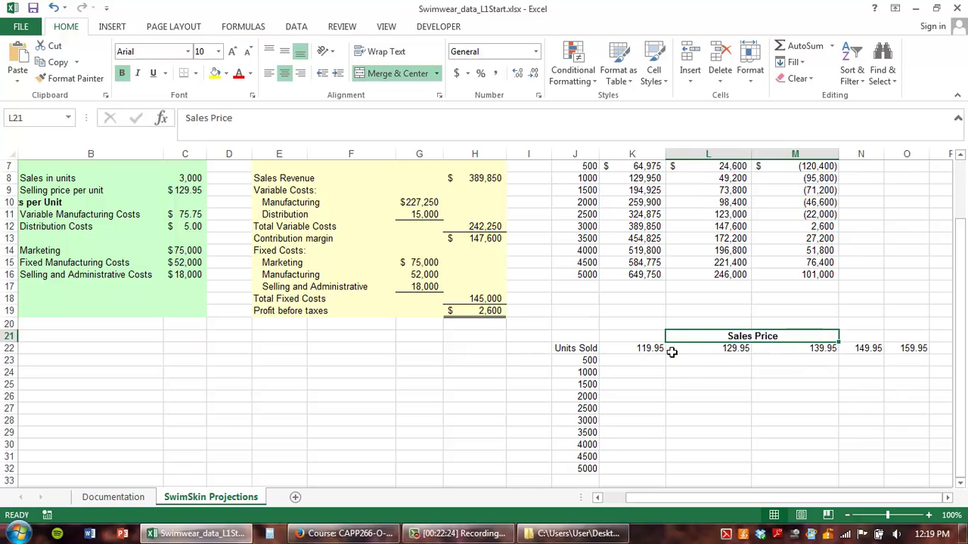
{"action": "left_click", "coordinate": [651, 349]}
{"action": "left_click_drag", "start_coordinate": [652, 349], "coordinate": [907, 347]}
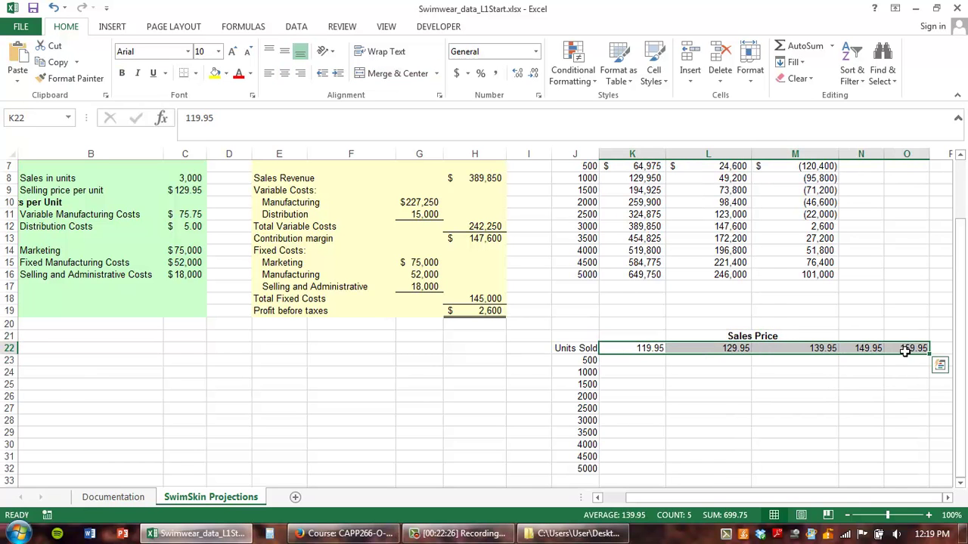
{"action": "left_click", "coordinate": [850, 396]}
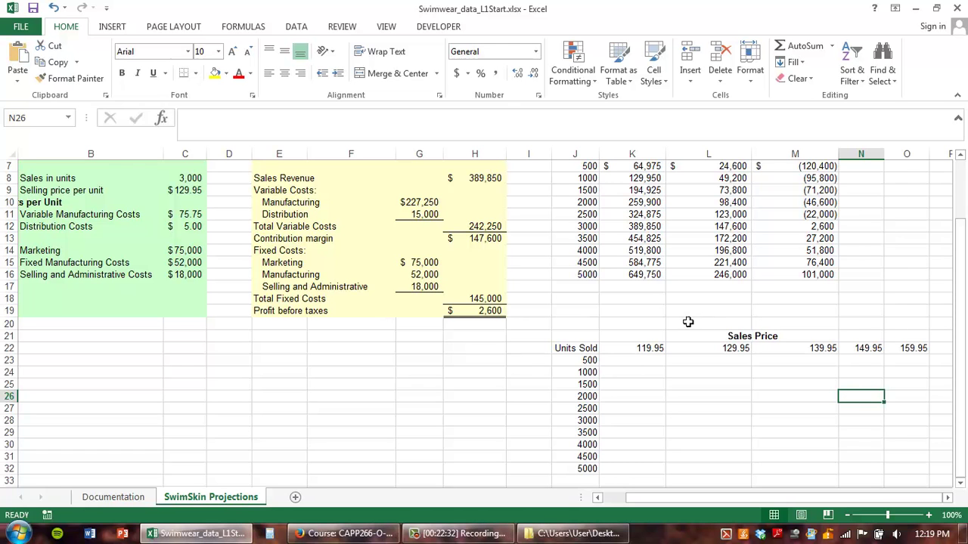
Inspect the formula behind the Units Sold label in J22 and the cell it references
{"action": "left_click", "coordinate": [570, 349]}
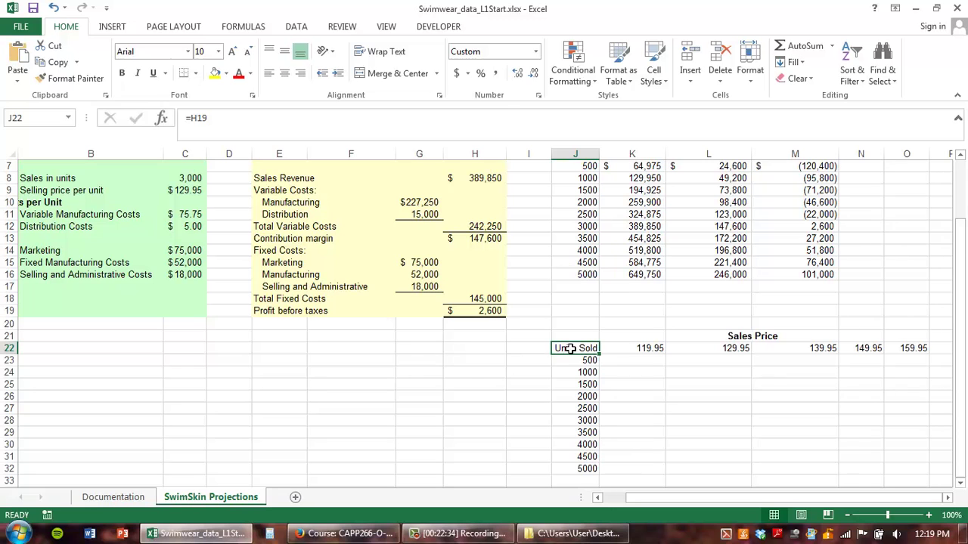
{"action": "left_click", "coordinate": [223, 125]}
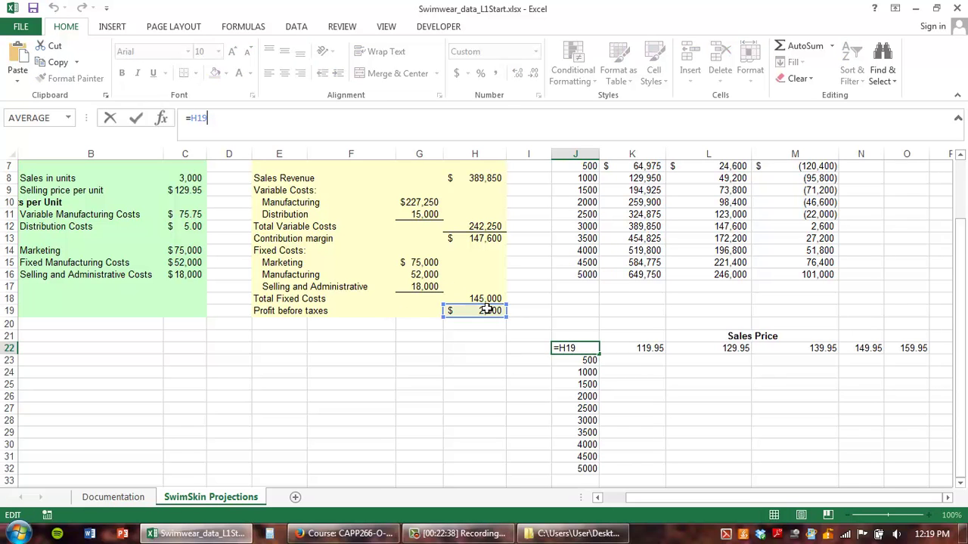
{"action": "key", "text": "ctrl+Return"}
{"action": "left_click", "coordinate": [646, 383]}
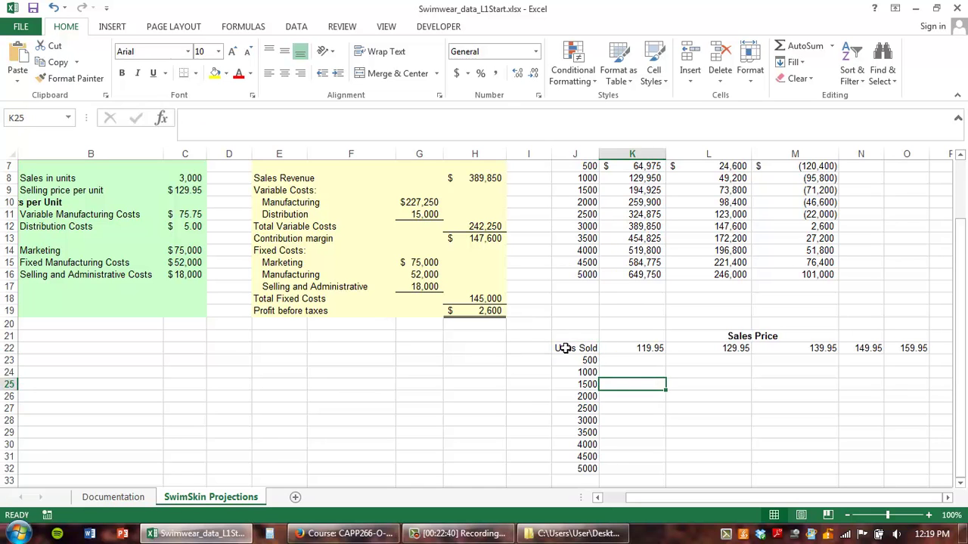
Create a two-variable data table over J22:O32 with row input cell C9 (selling price per unit) and column input cell C8 (sales in units)
{"action": "mouse_move", "coordinate": [567, 348]}
{"action": "left_mouse_down"}
{"action": "mouse_move", "coordinate": [857, 456]}
{"action": "mouse_move", "coordinate": [890, 453]}
{"action": "mouse_move", "coordinate": [895, 475]}
{"action": "mouse_move", "coordinate": [894, 463]}
{"action": "left_mouse_up"}
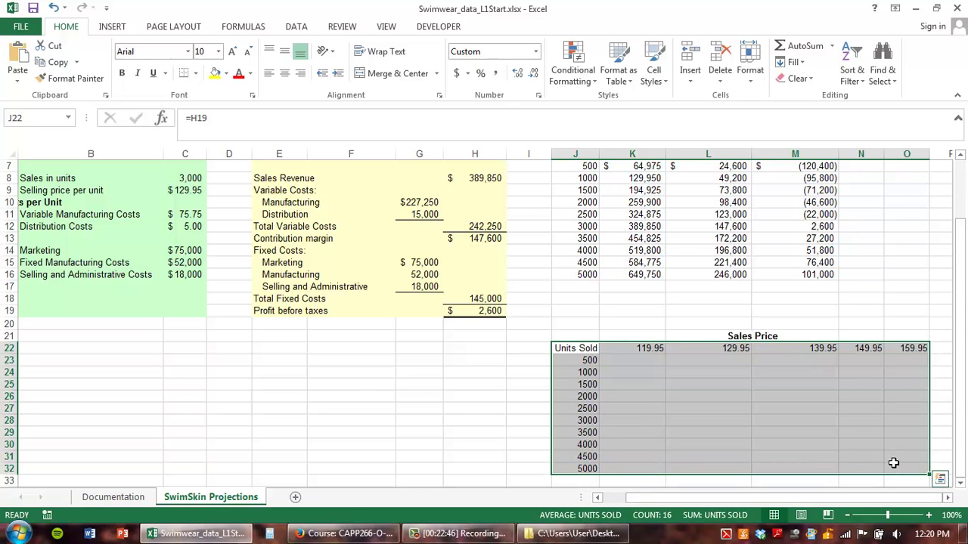
{"action": "left_click", "coordinate": [297, 27]}
{"action": "left_click", "coordinate": [680, 80]}
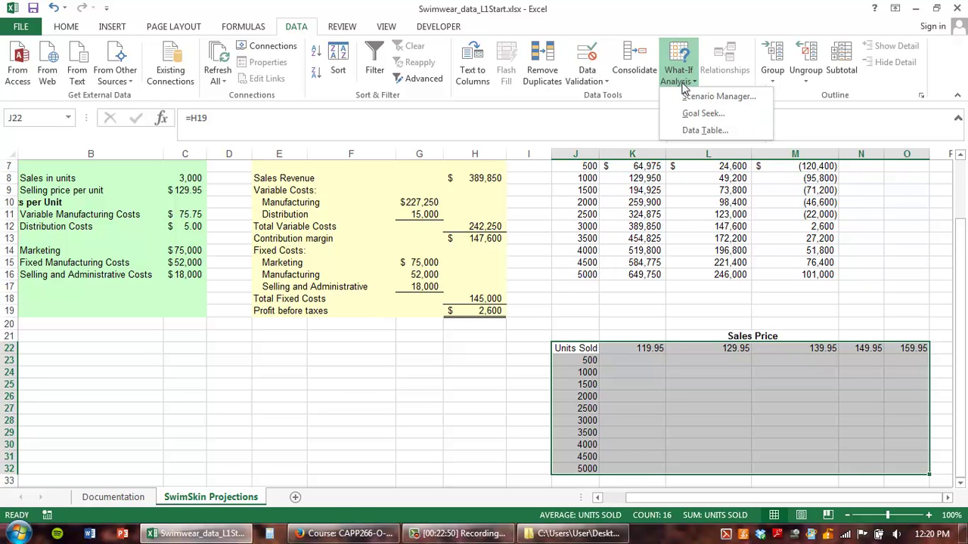
{"action": "left_click", "coordinate": [705, 130]}
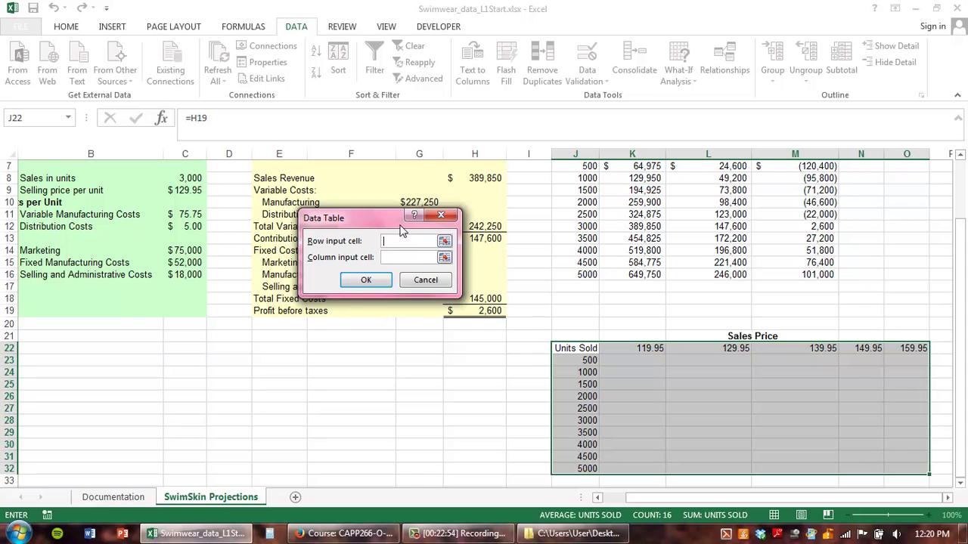
{"action": "left_click", "coordinate": [393, 258]}
{"action": "left_click", "coordinate": [176, 191]}
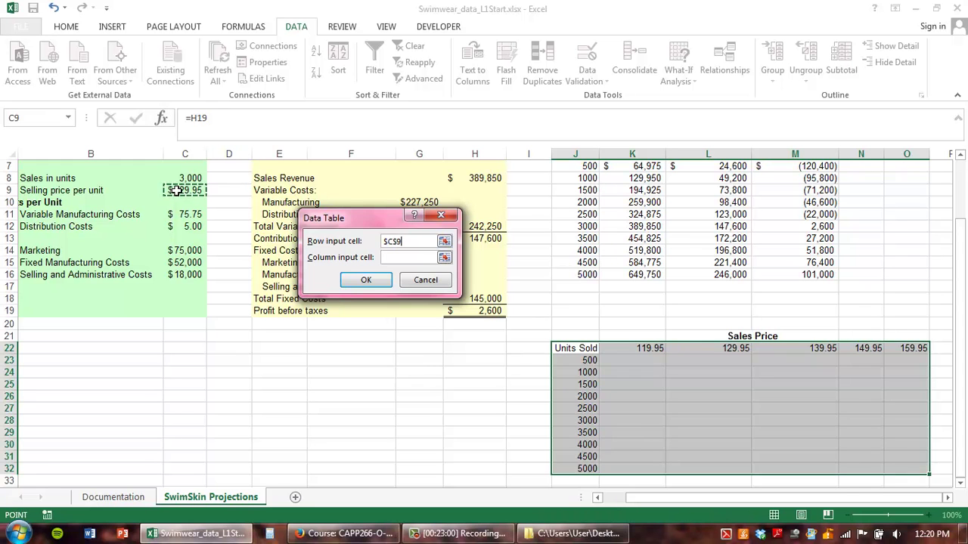
{"action": "left_click", "coordinate": [420, 257]}
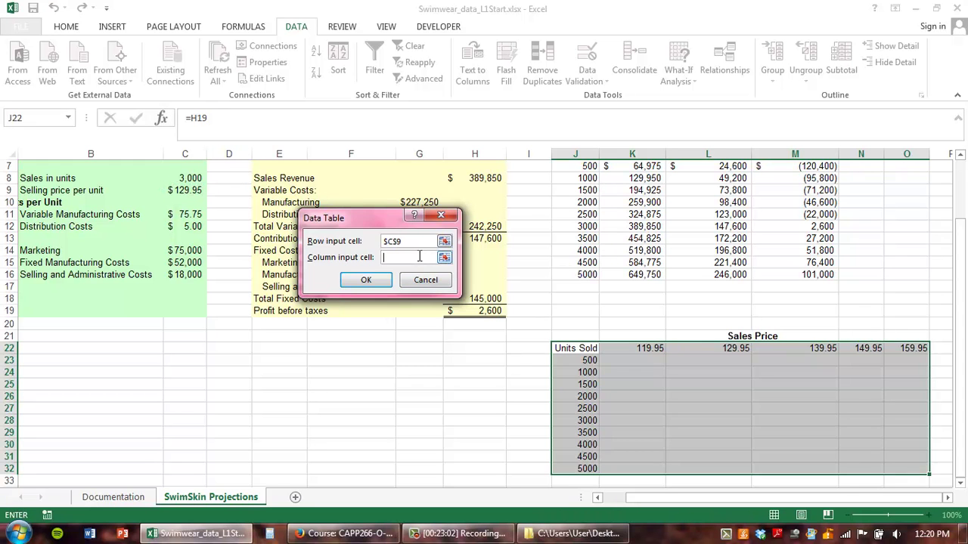
{"action": "left_click", "coordinate": [191, 178]}
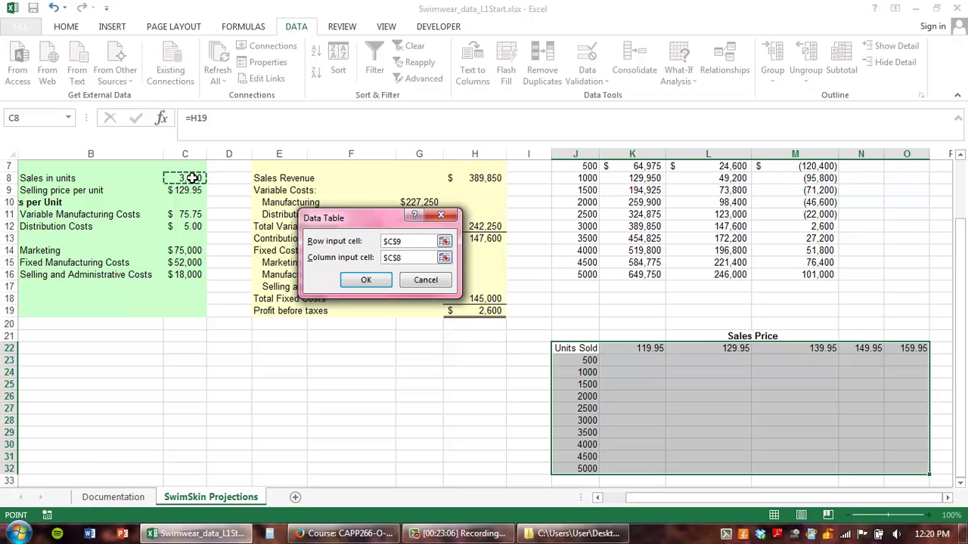
{"action": "left_click", "coordinate": [366, 281]}
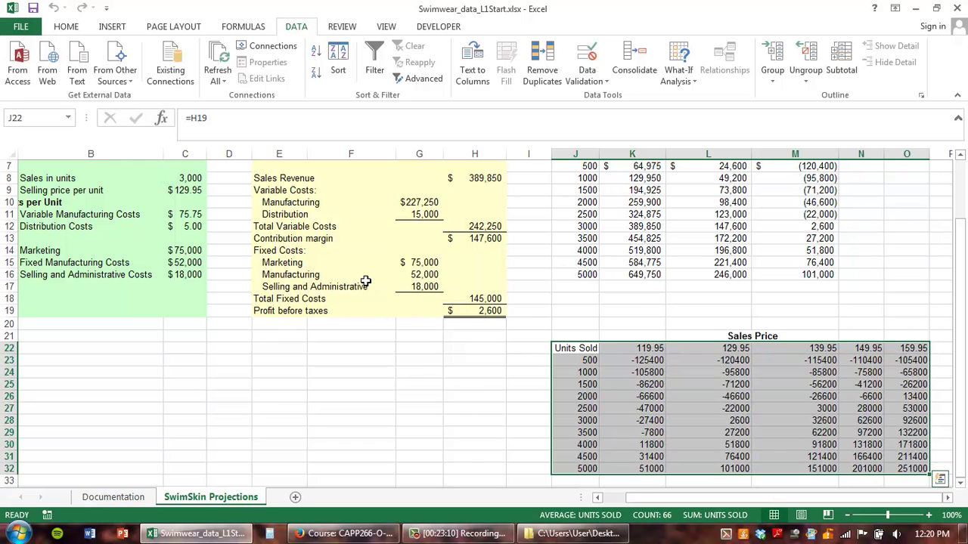
Format the data table results in K23:O32 with comma style and no decimal places
{"action": "left_click", "coordinate": [669, 387]}
{"action": "left_click_drag", "start_coordinate": [635, 360], "coordinate": [902, 469]}
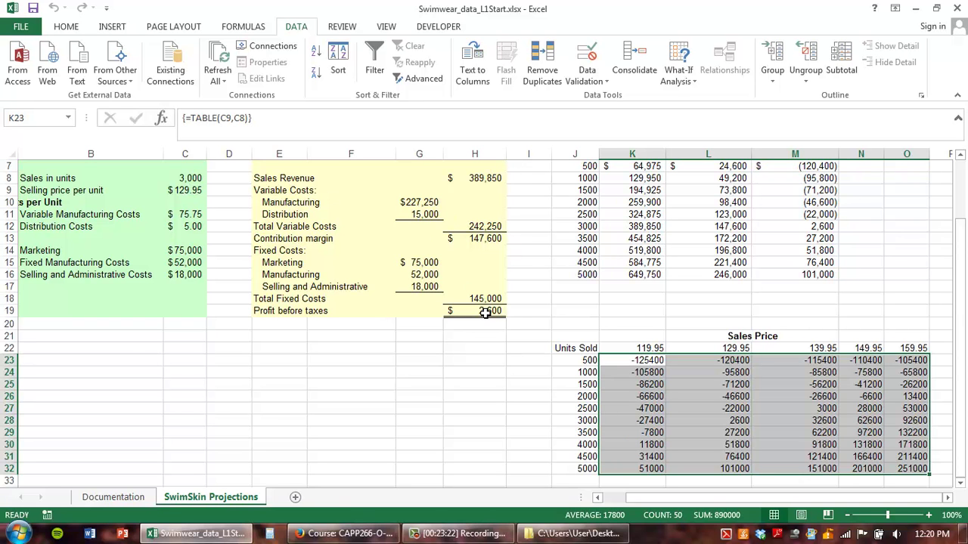
{"action": "left_click", "coordinate": [65, 28]}
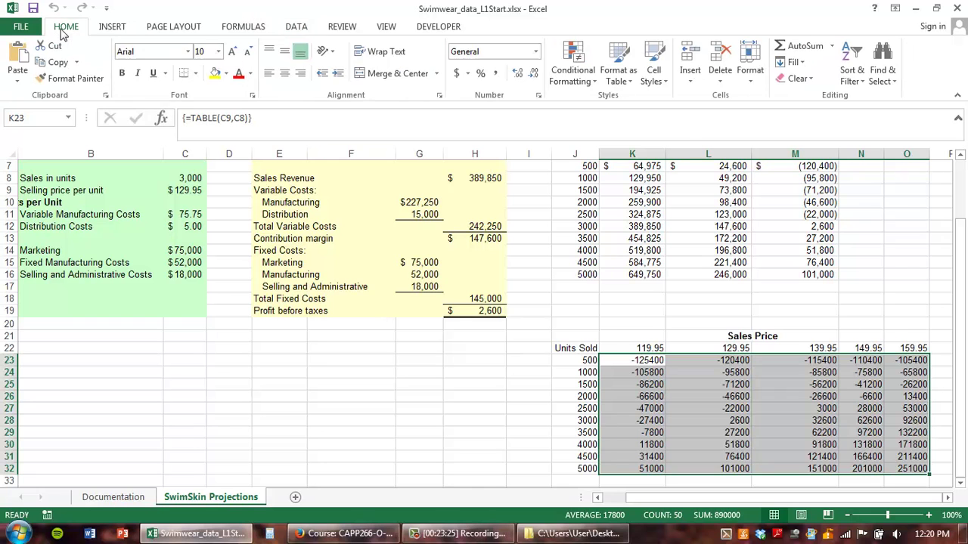
{"action": "left_click", "coordinate": [497, 73]}
{"action": "left_click", "coordinate": [533, 73]}
{"action": "left_click", "coordinate": [534, 78]}
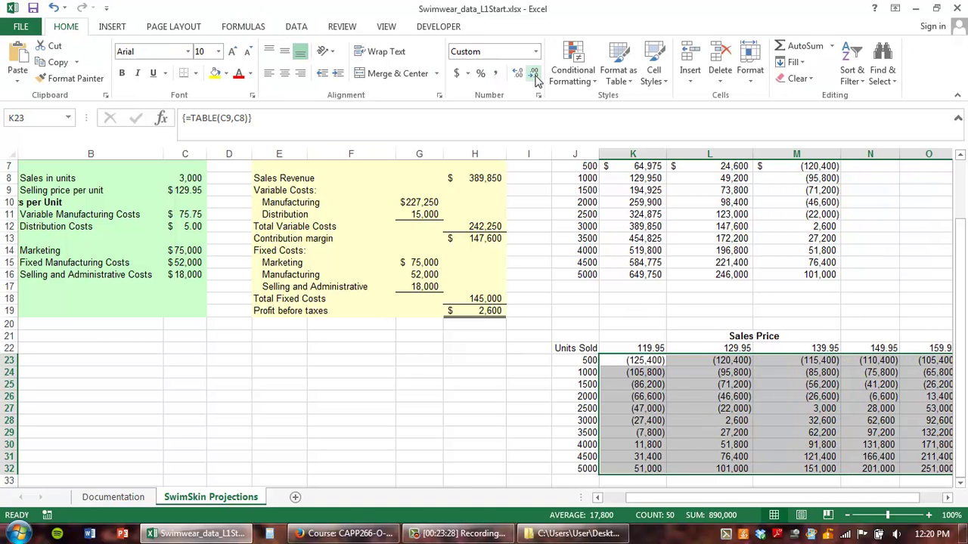
Apply the dollar accounting format with no decimals to the first row of results, K23:O23
{"action": "left_click", "coordinate": [713, 384]}
{"action": "left_click_drag", "start_coordinate": [640, 363], "coordinate": [790, 361]}
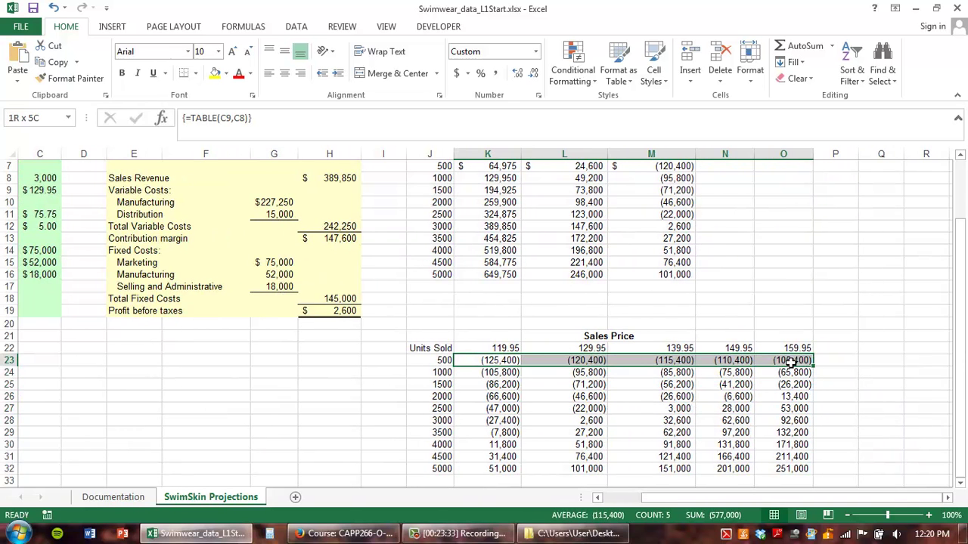
{"action": "left_click", "coordinate": [456, 73]}
{"action": "double_click", "coordinate": [534, 73]}
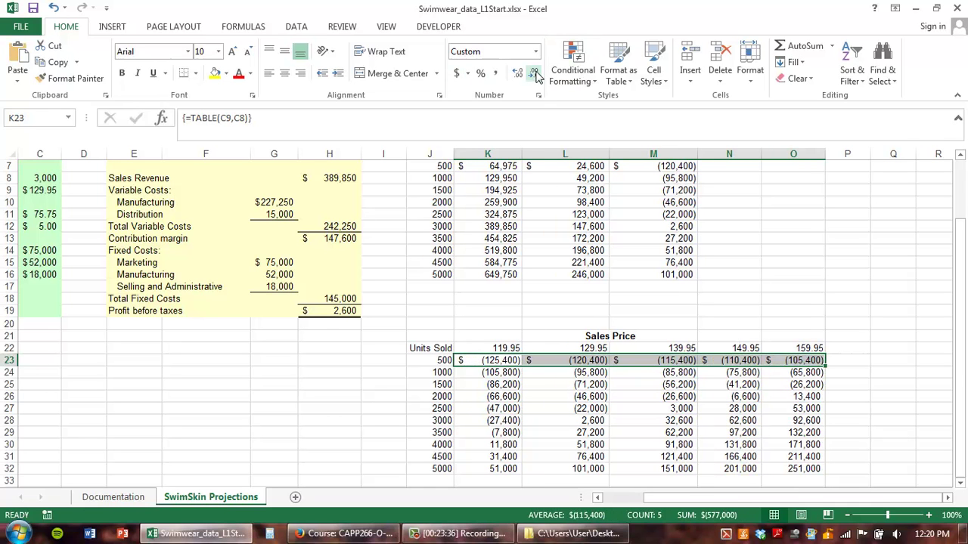
{"action": "left_click", "coordinate": [364, 407]}
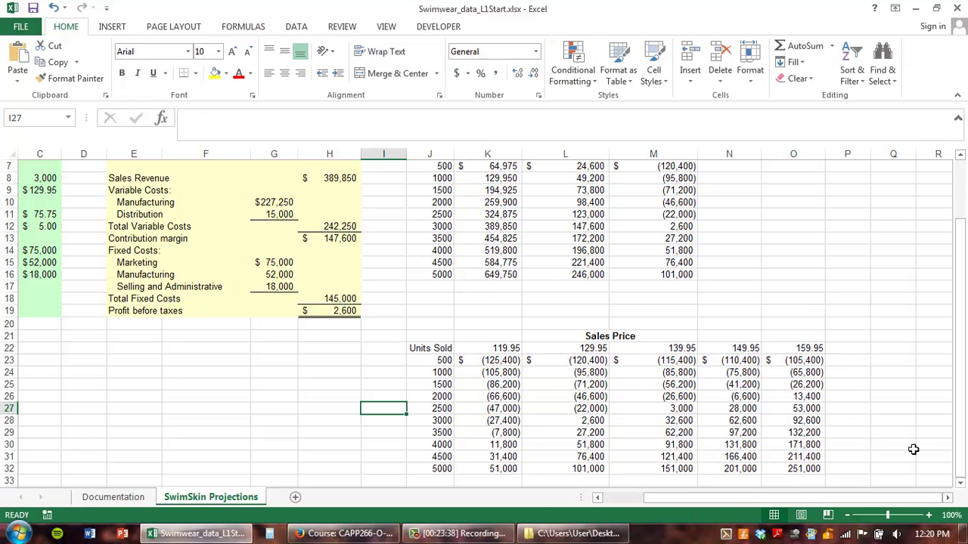
Examine the profits in the two-variable table for 4000 units at 119.95 and 129.95, and for 3000 units at 149.95
{"action": "left_click", "coordinate": [504, 444]}
{"action": "key", "text": "F9"}
{"action": "key", "text": "F9"}
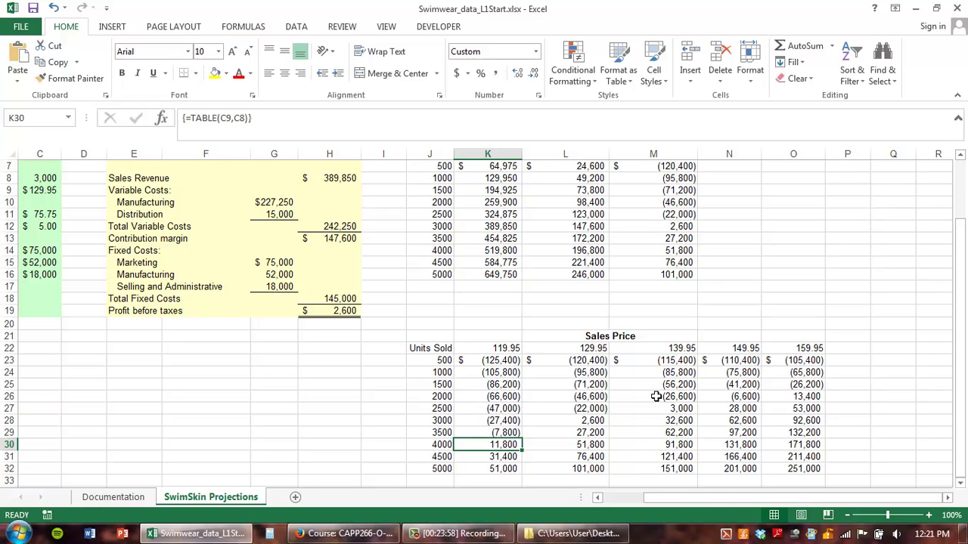
{"action": "left_click", "coordinate": [439, 445]}
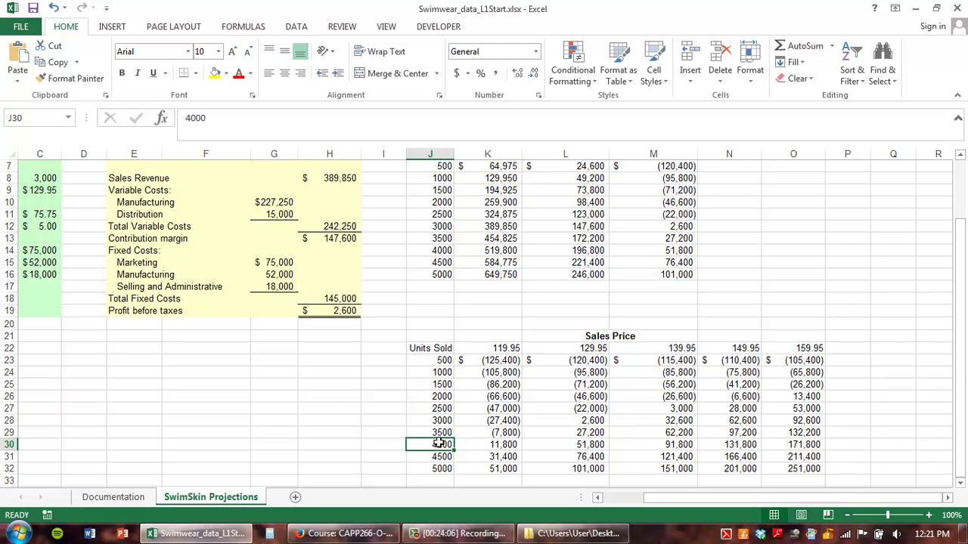
{"action": "left_click", "coordinate": [585, 445]}
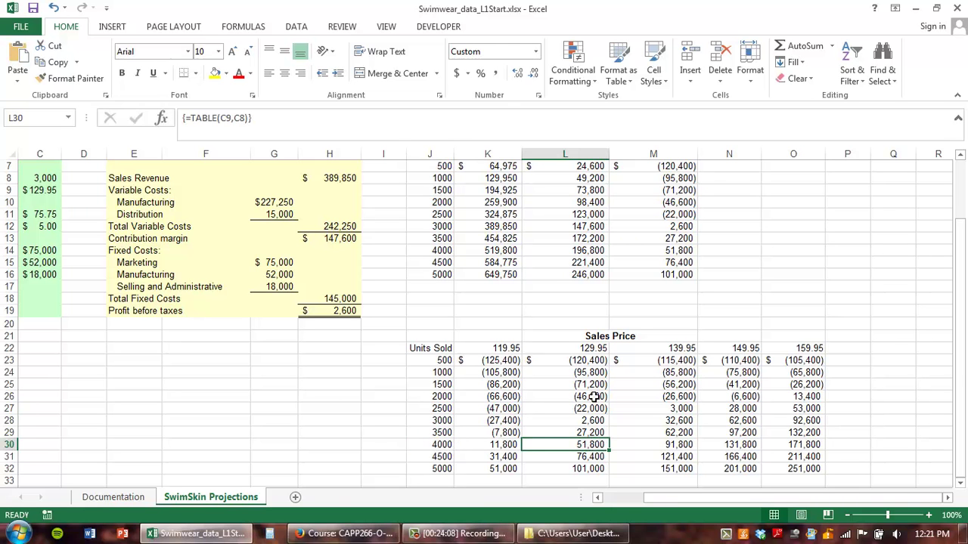
{"action": "left_click", "coordinate": [589, 348]}
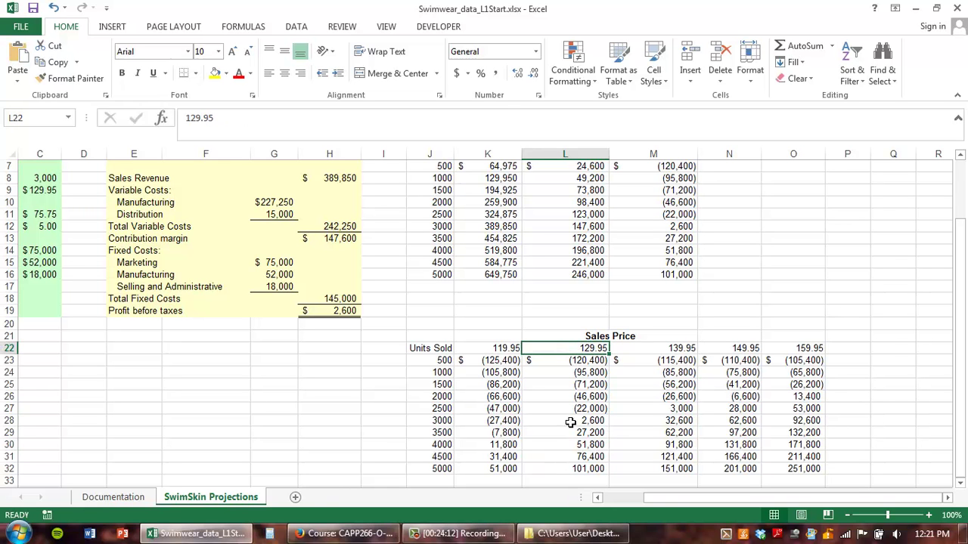
{"action": "left_click", "coordinate": [572, 446]}
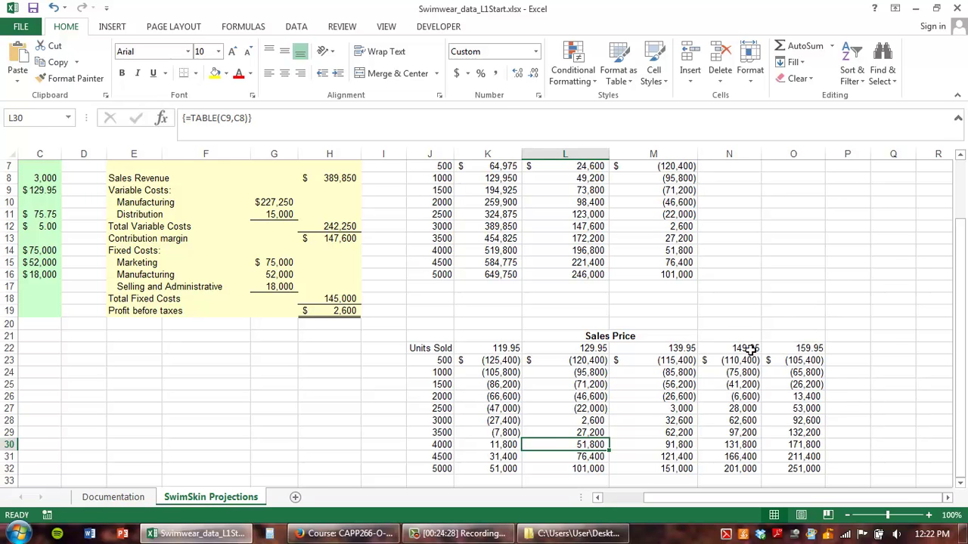
{"action": "left_click", "coordinate": [744, 418]}
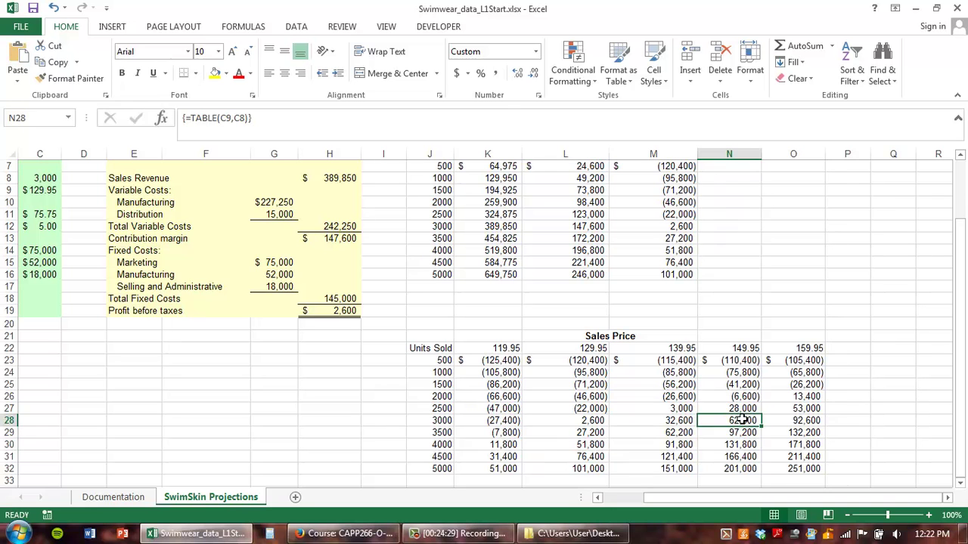
{"action": "left_click", "coordinate": [438, 420]}
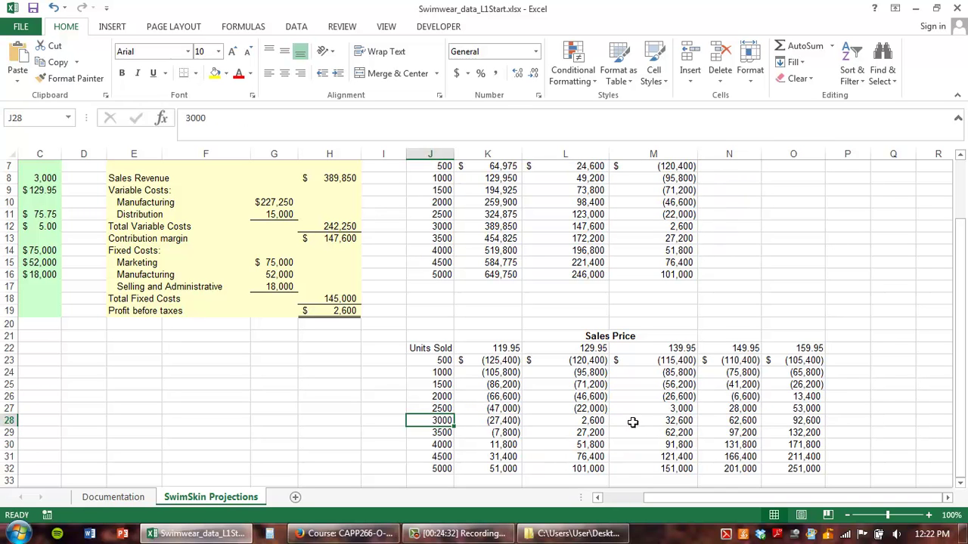
{"action": "left_click", "coordinate": [732, 423]}
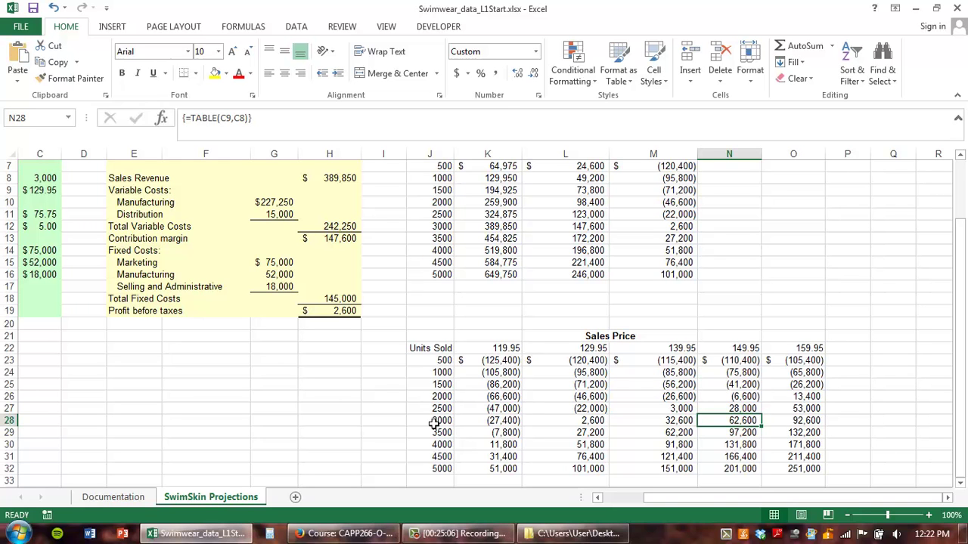
Set the variable manufacturing cost per unit in C11 to 70
{"action": "left_click", "coordinate": [46, 218]}
{"action": "type", "text": "70"}
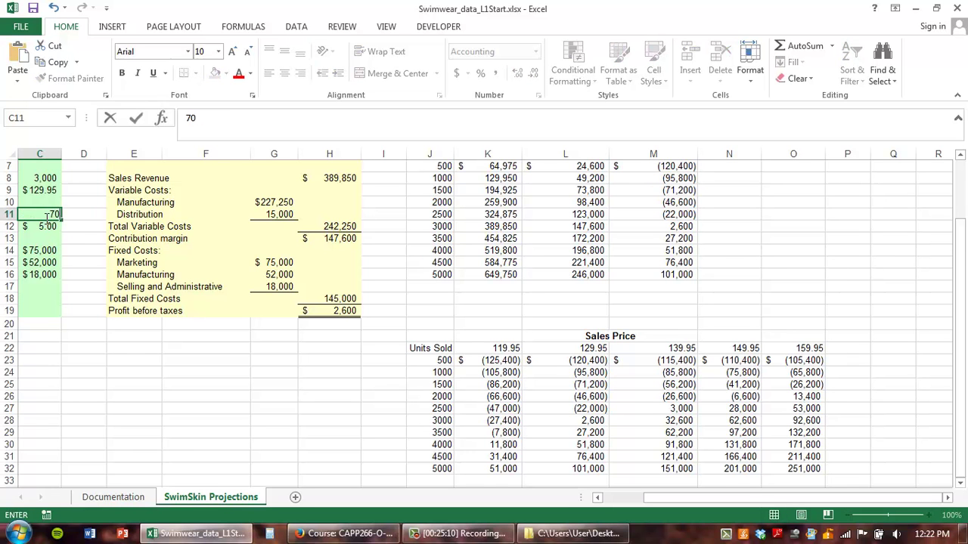
{"action": "key", "text": "Return"}
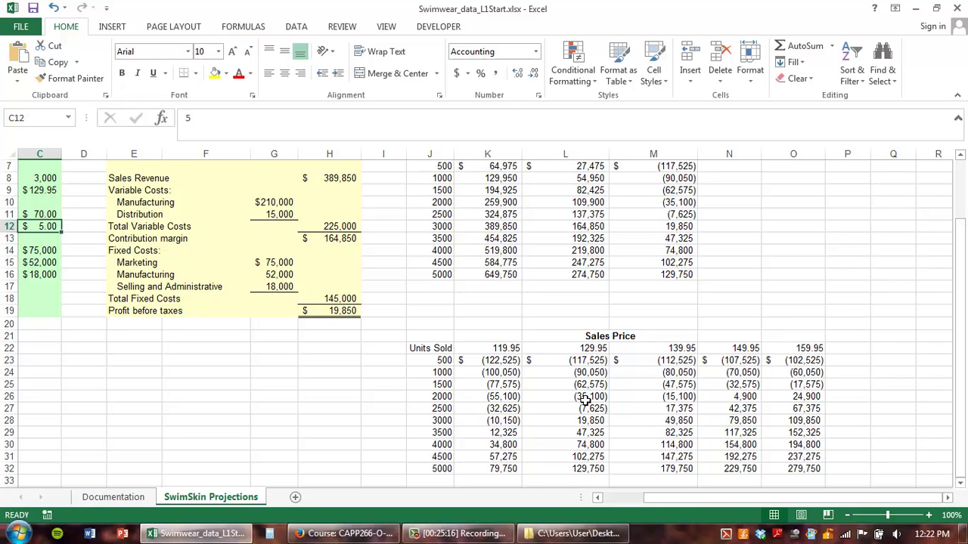
Review the recalculated profits in both data tables, including the result for 3000 units at a price of 139.95
{"action": "left_click", "coordinate": [686, 422]}
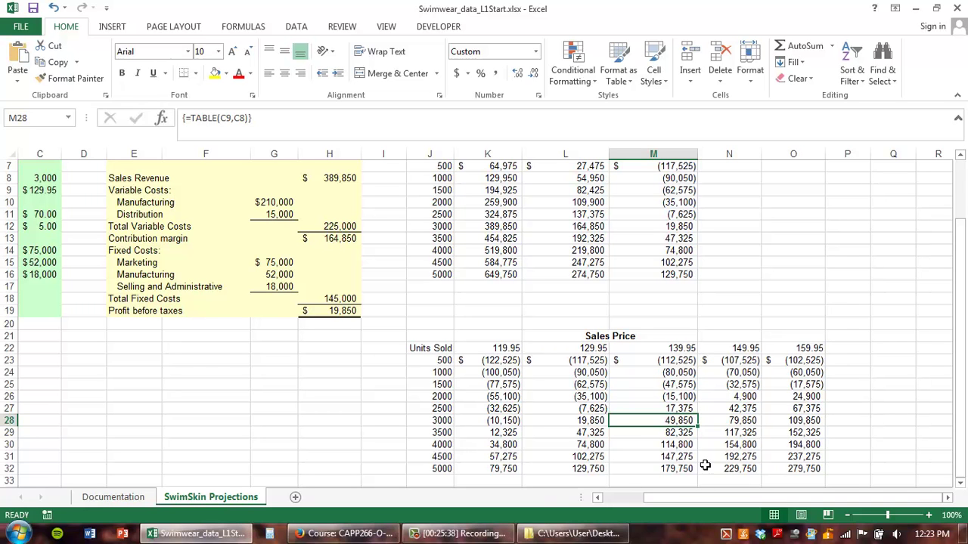
{"action": "left_click", "coordinate": [364, 387]}
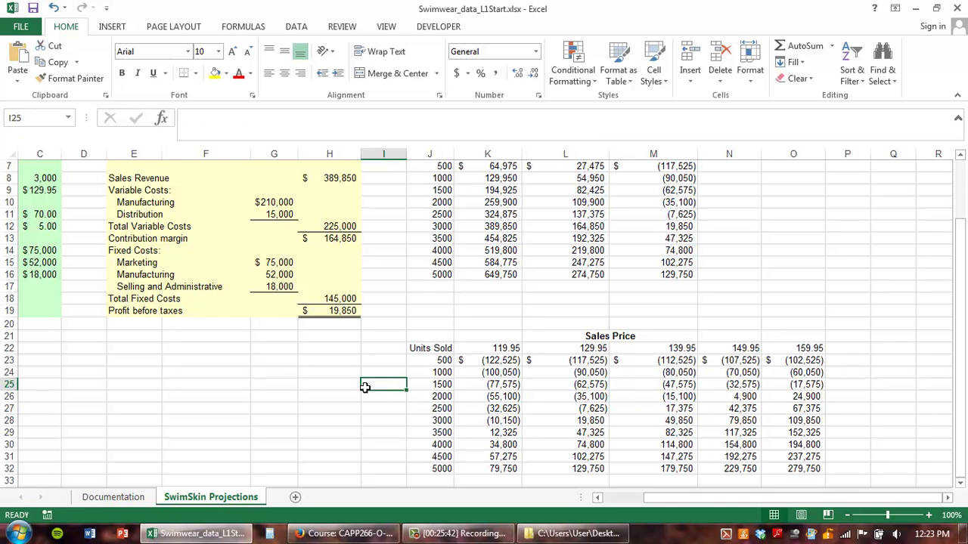
{"action": "left_click", "coordinate": [964, 179]}
{"action": "left_click", "coordinate": [655, 277]}
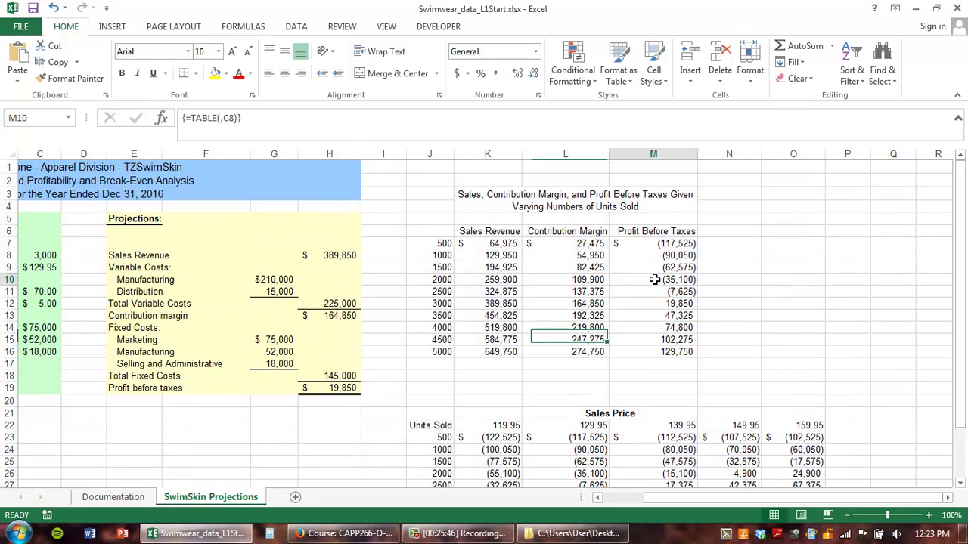
{"action": "left_click", "coordinate": [626, 452]}
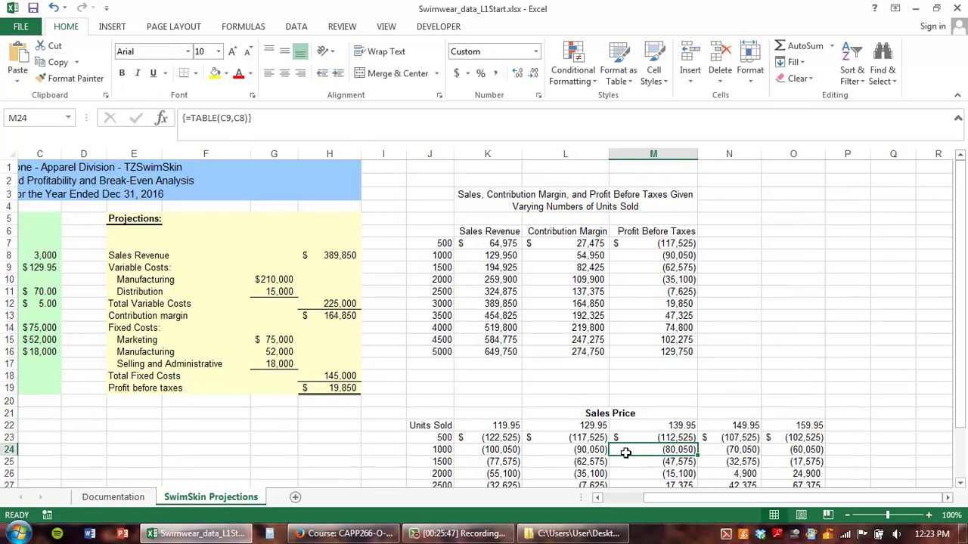
{"action": "left_click", "coordinate": [961, 483]}
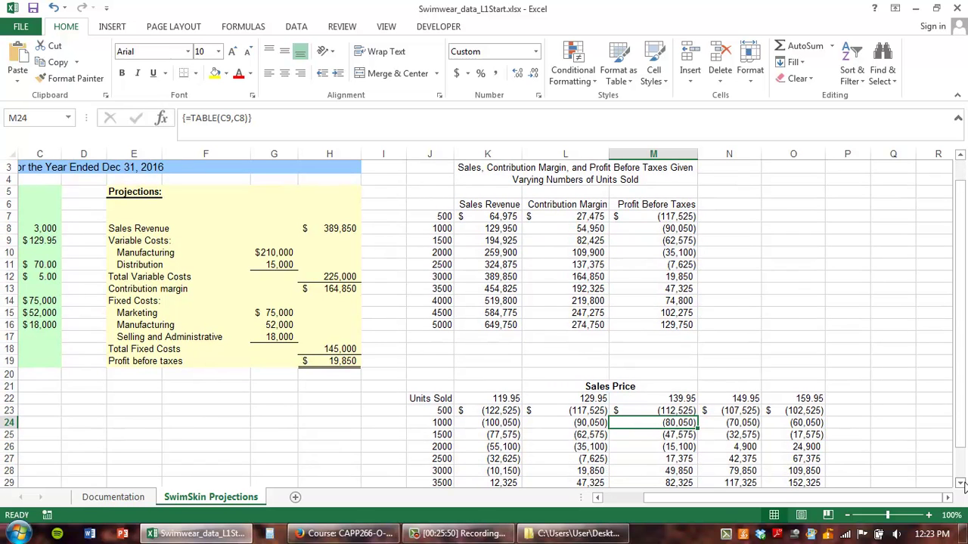